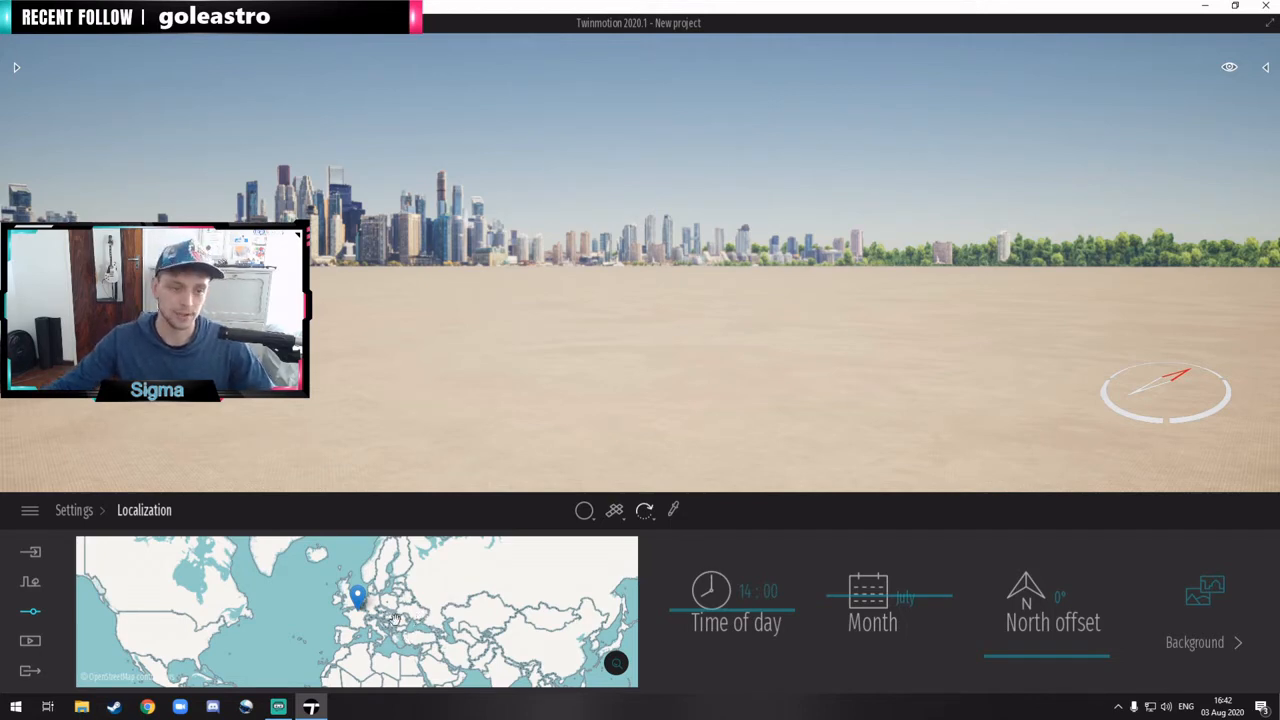
# Step: Move the project's location marker on the world map to Cape Town, South Africa
pyautogui.scroll(-1, 435, 624)
pyautogui.moveTo(437, 625); pyautogui.dragTo(433, 555)
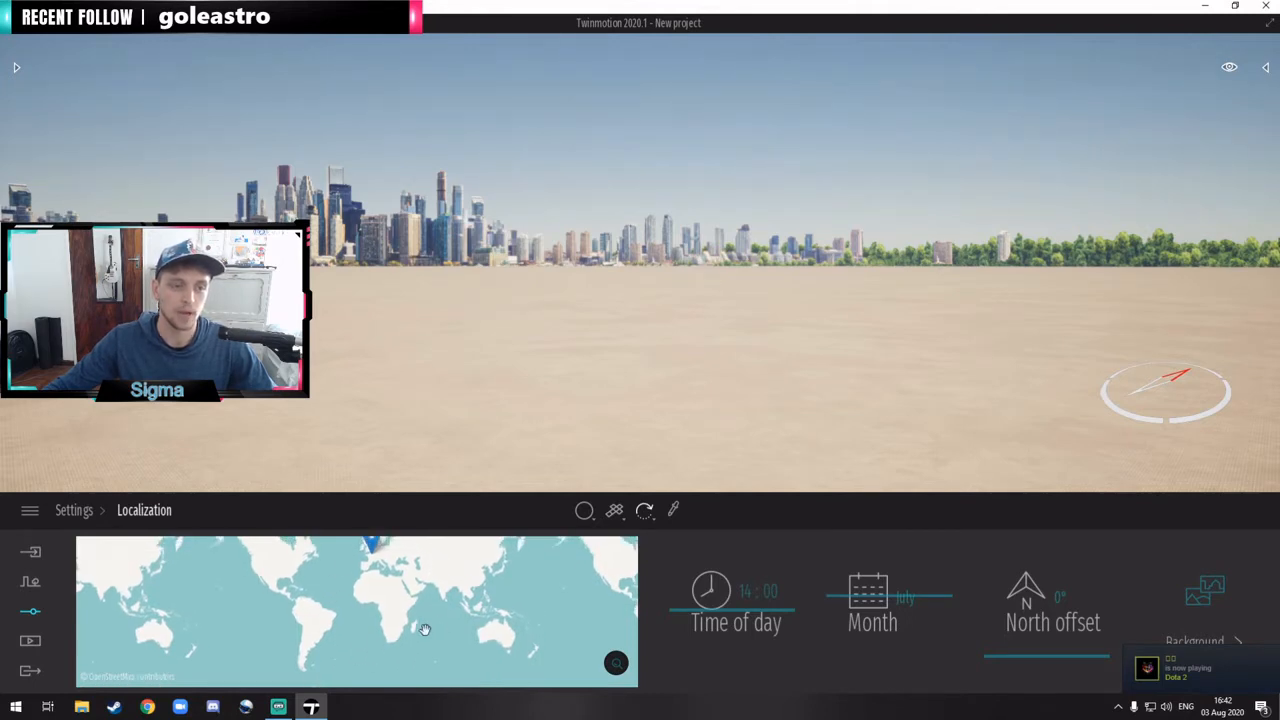
pyautogui.moveTo(373, 546); pyautogui.dragTo(392, 632)
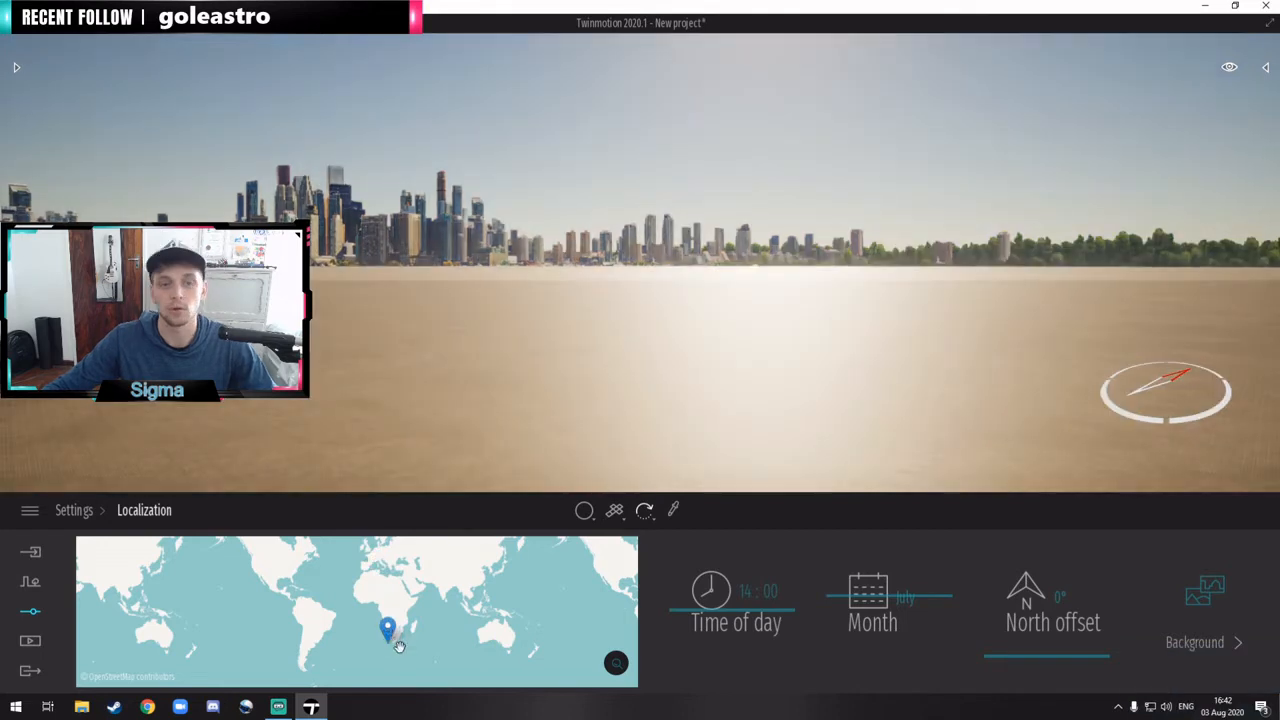
pyautogui.scroll(4, 395, 640)
pyautogui.scroll(3, 364, 638)
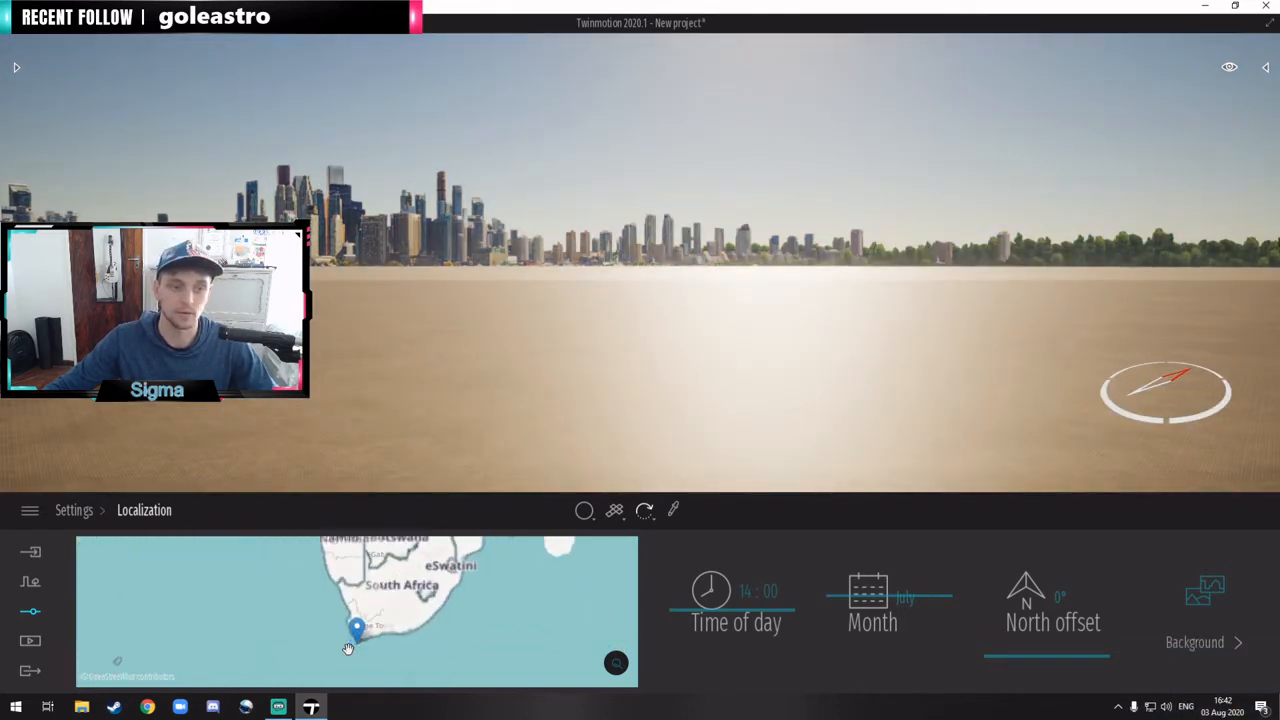
pyautogui.moveTo(358, 620)
pyautogui.mouseDown()
pyautogui.moveTo(341, 592)
pyautogui.moveTo(343, 605)
pyautogui.mouseUp()
pyautogui.scroll(1, 362, 643)
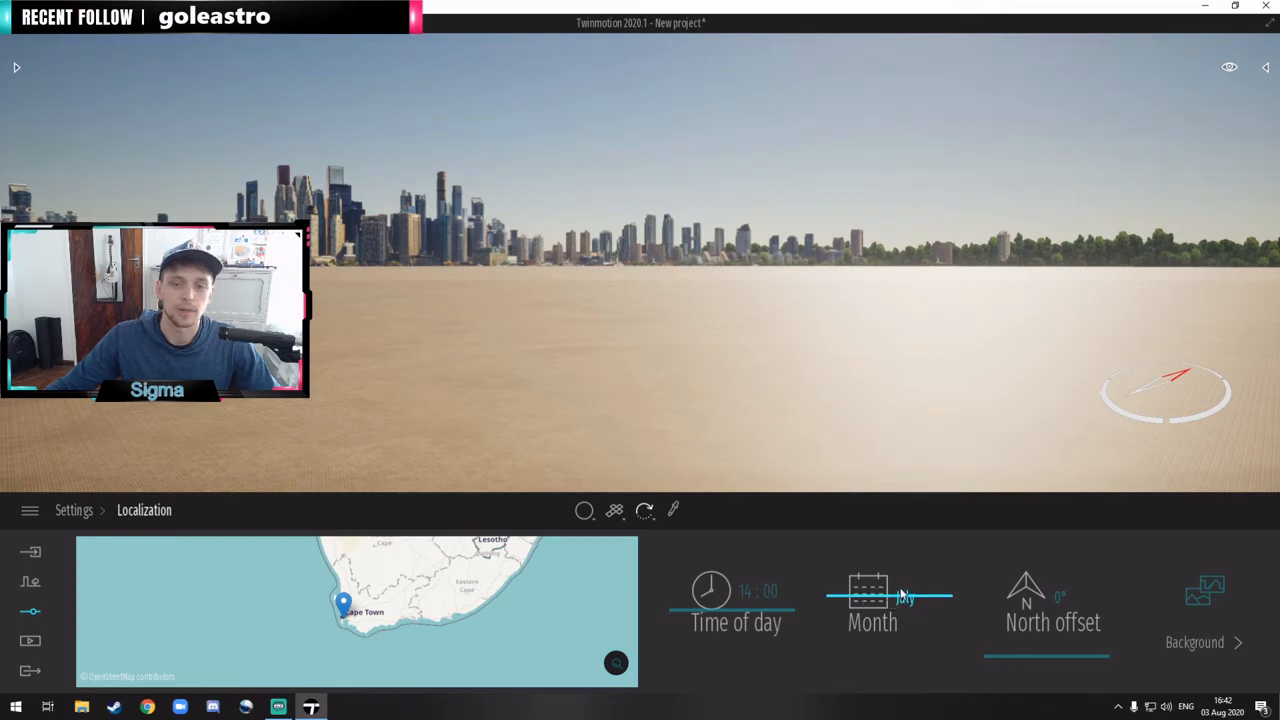
# Step: Set the time of day to 16:48, leaving the month at July
pyautogui.moveTo(902, 590); pyautogui.dragTo(902, 581)
pyautogui.moveTo(893, 198); pyautogui.dragTo(953, 147, button='right')
pyautogui.moveTo(1230, 70)
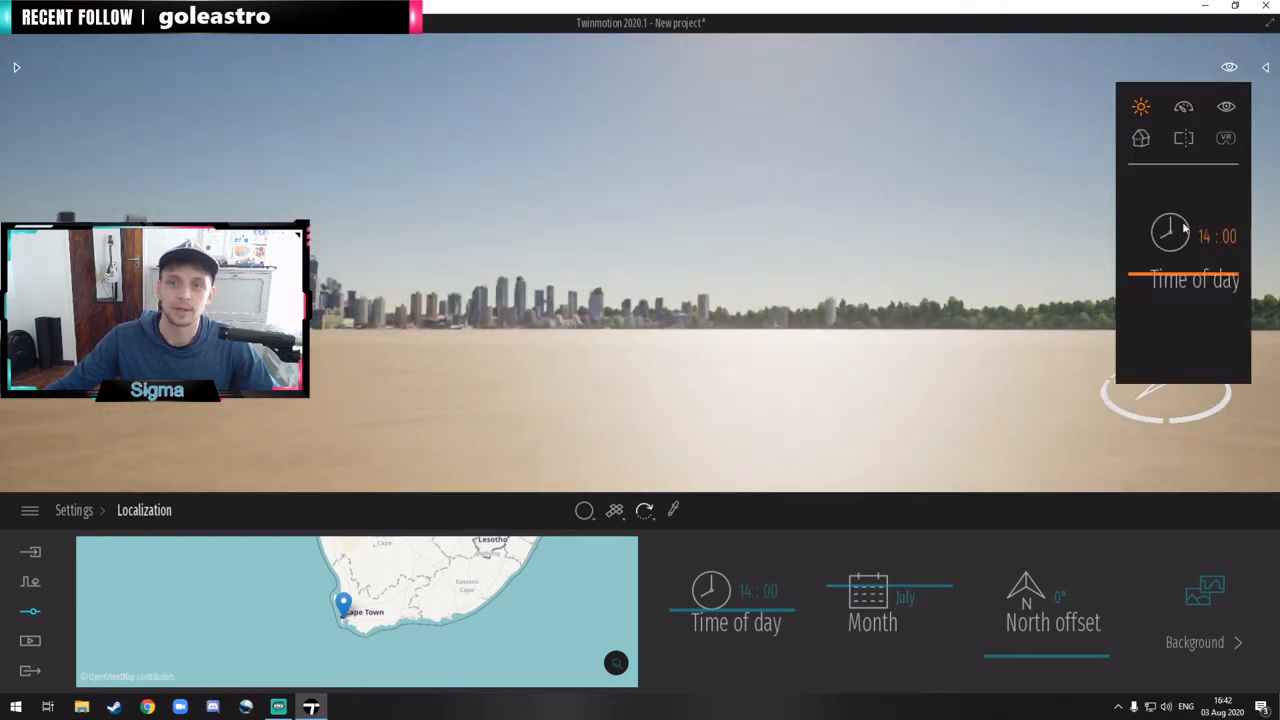
pyautogui.moveTo(1199, 276); pyautogui.dragTo(1195, 293)
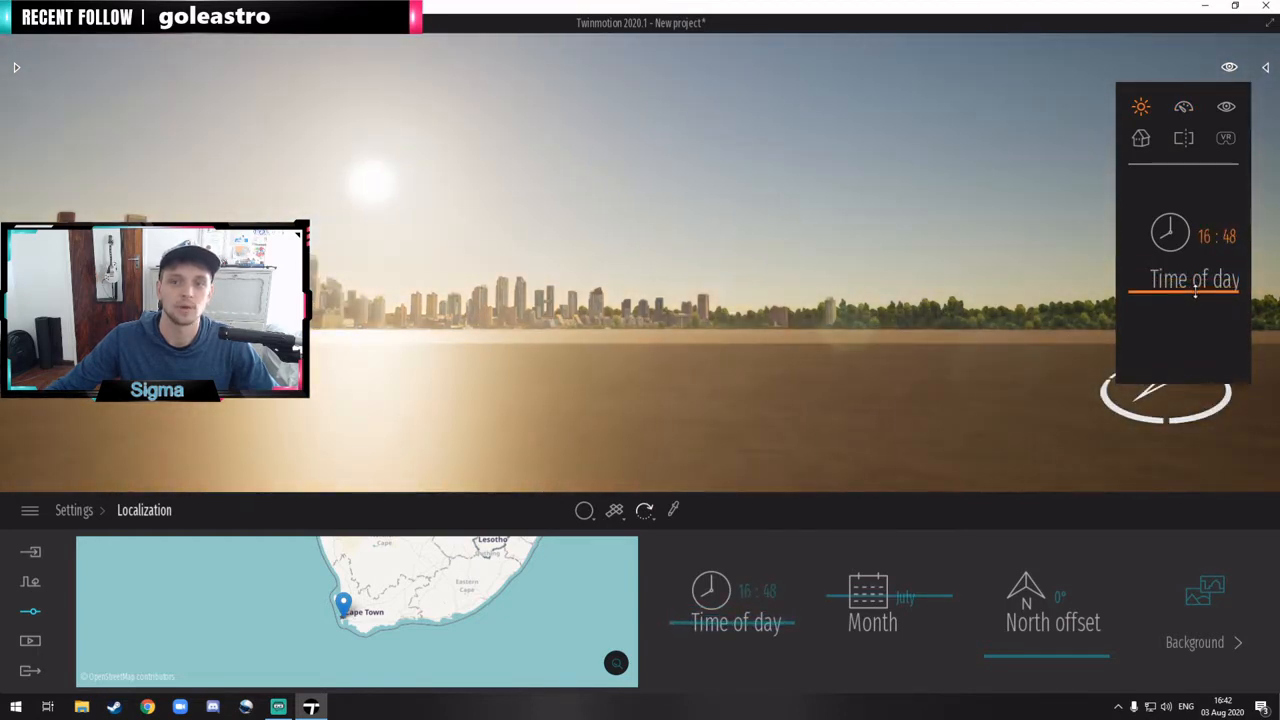
pyautogui.moveTo(960, 330); pyautogui.dragTo(850, 342, button='right')
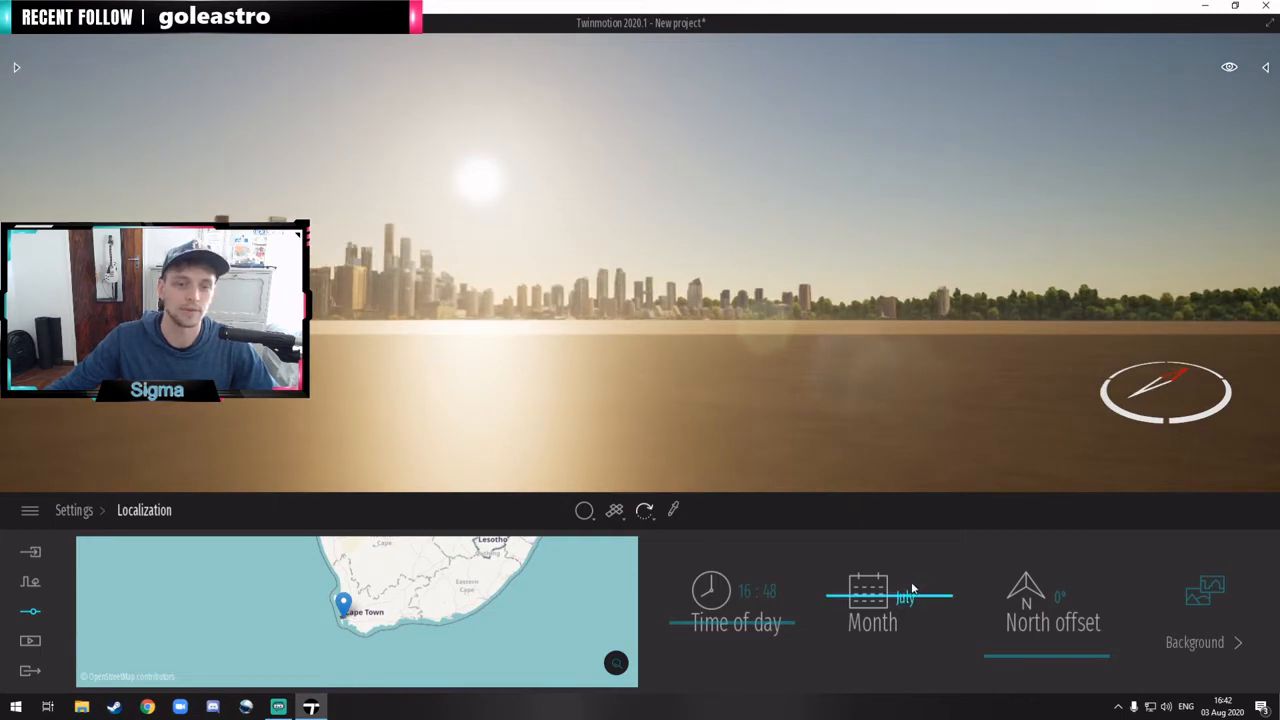
# Step: Change the month of the scene to December
pyautogui.moveTo(909, 590); pyautogui.dragTo(882, 538)
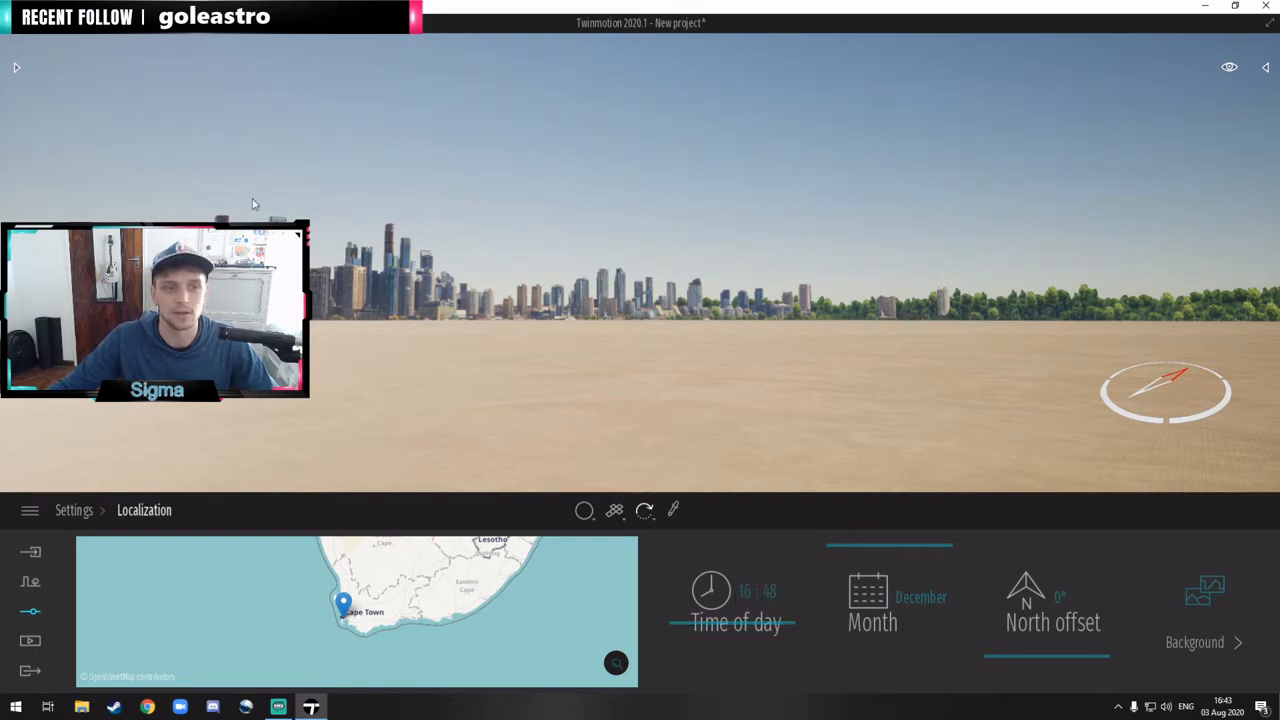
pyautogui.moveTo(708, 248); pyautogui.dragTo(701, 249, button='right')
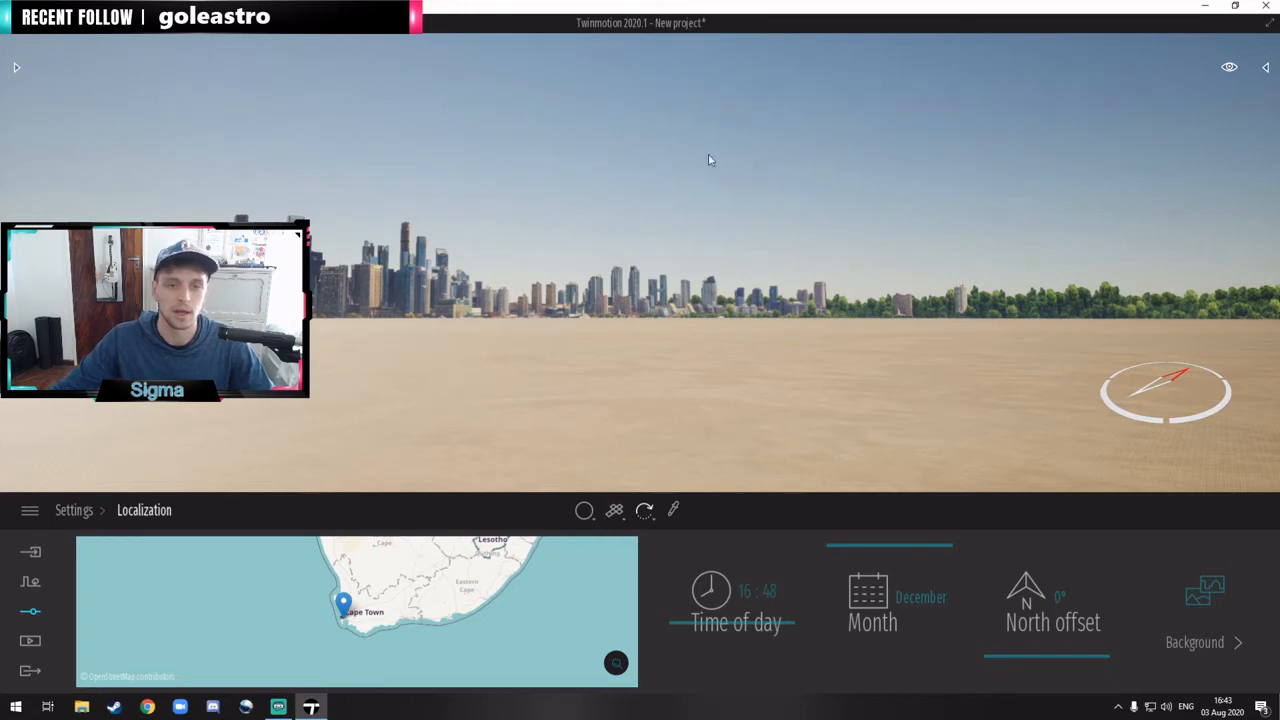
pyautogui.moveTo(774, 209); pyautogui.dragTo(686, 220, button='right')
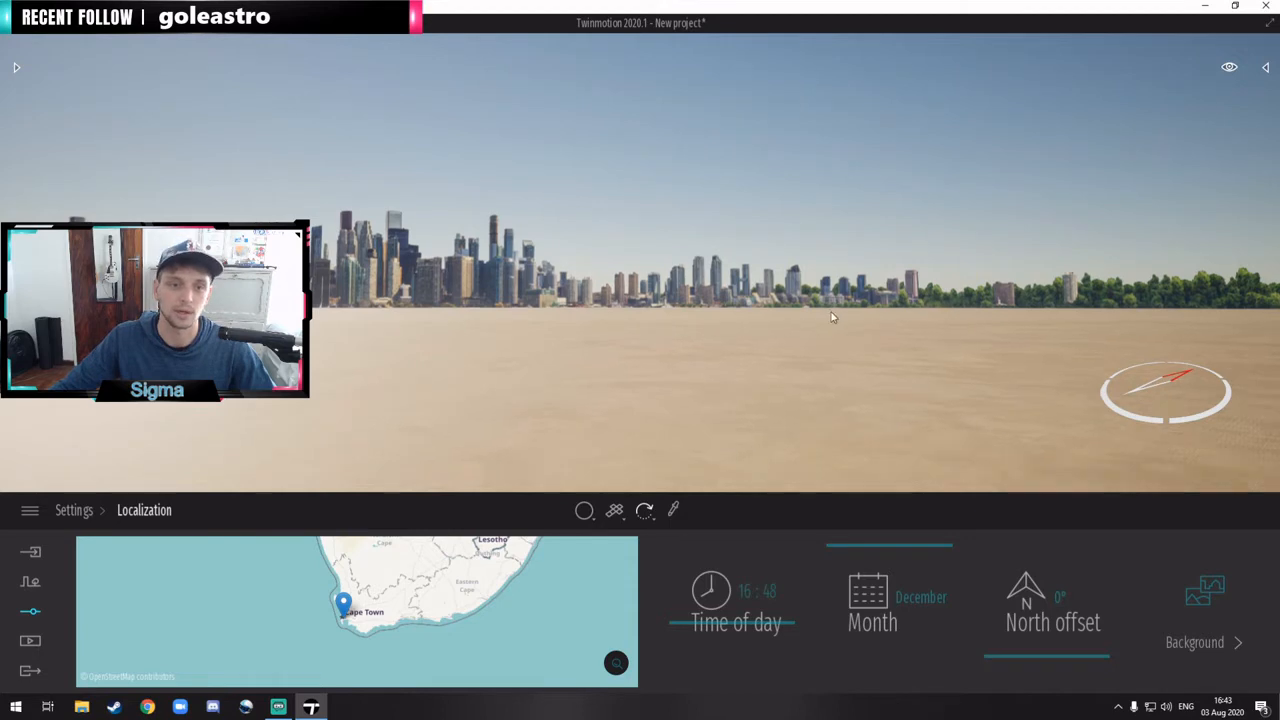
pyautogui.moveTo(812, 298); pyautogui.dragTo(715, 298, button='right')
# Step: Set the time of day to 19:26 to get a low evening sun over the skyline
pyautogui.moveTo(742, 623); pyautogui.dragTo(743, 638)
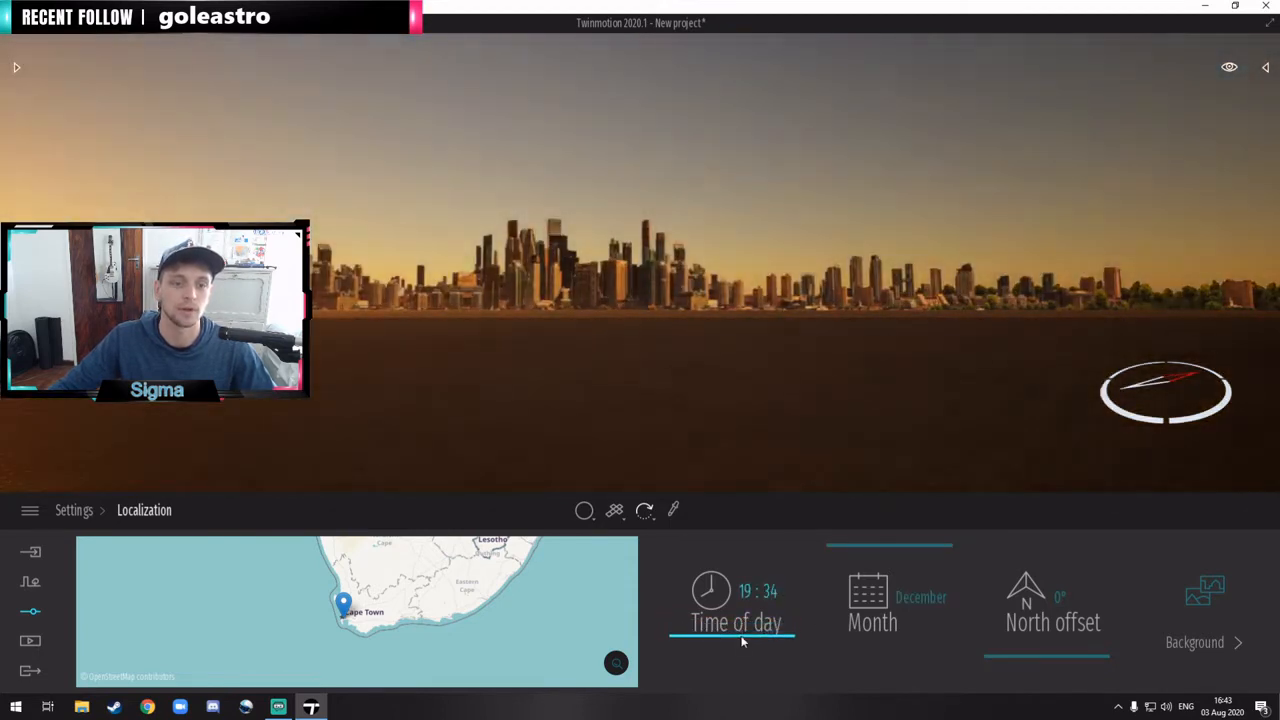
pyautogui.moveTo(850, 400); pyautogui.dragTo(745, 392, button='right')
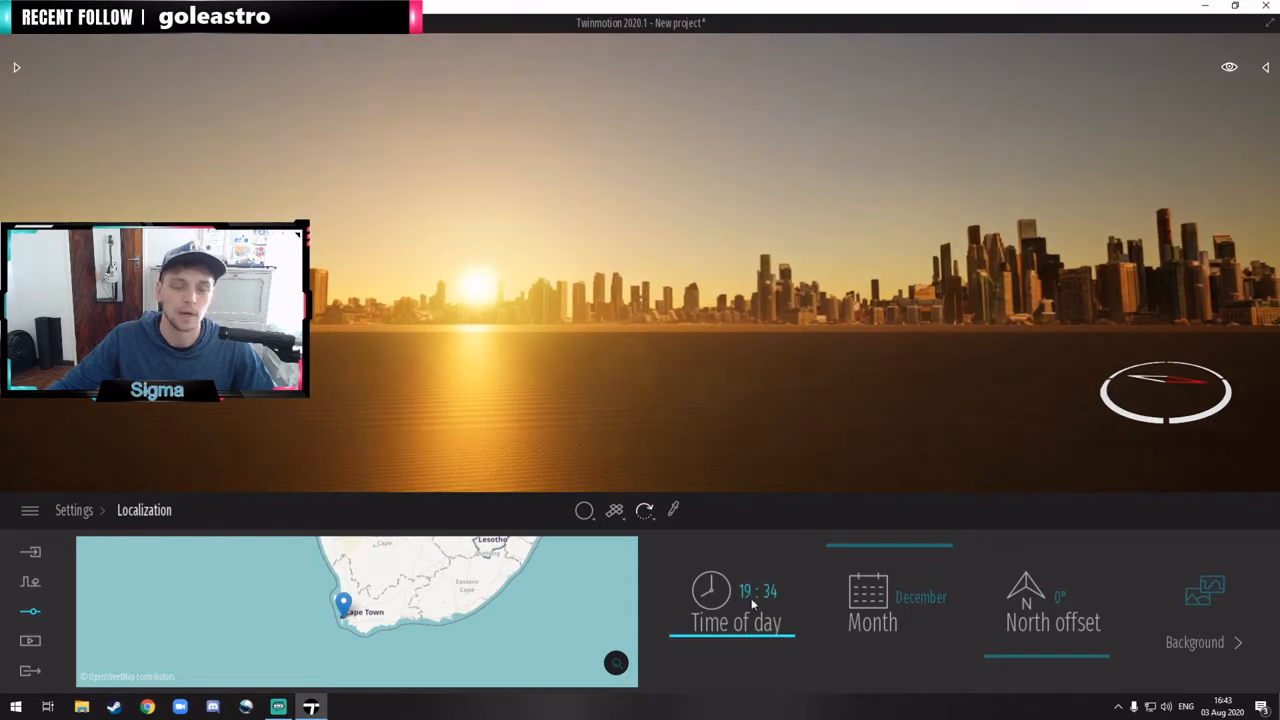
pyautogui.moveTo(689, 206); pyautogui.dragTo(660, 206, button='right')
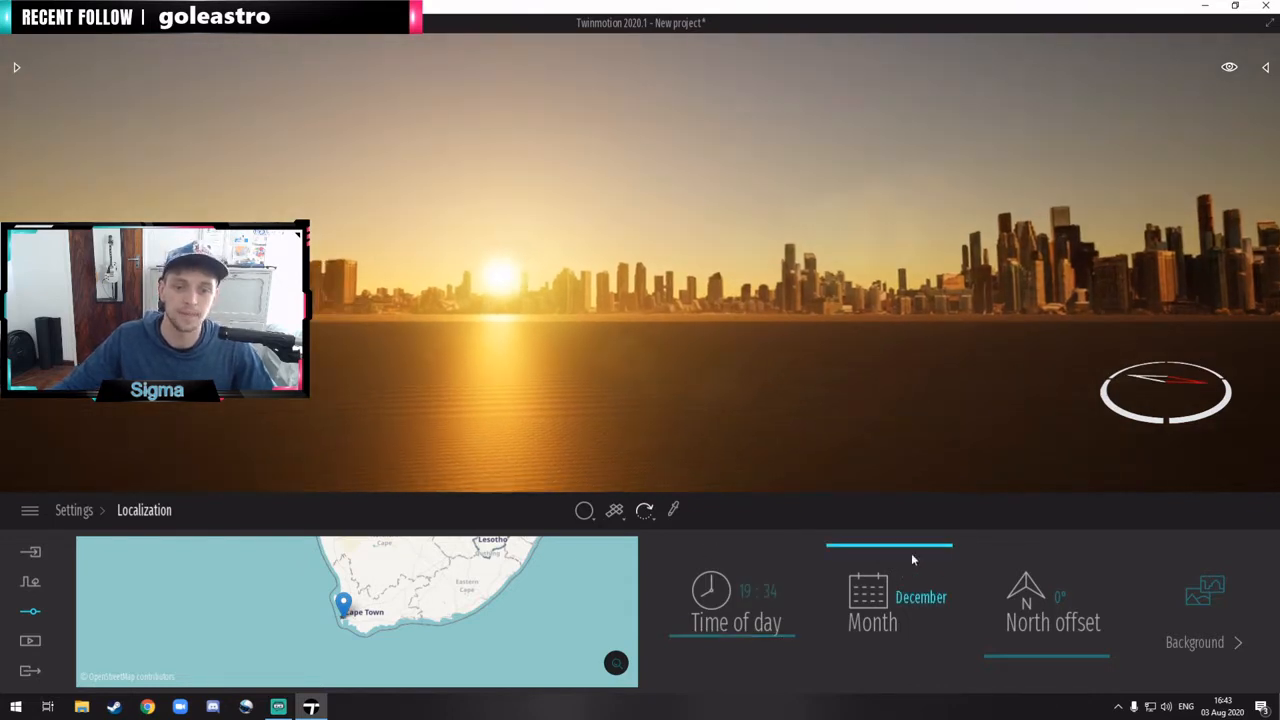
pyautogui.moveTo(902, 553); pyautogui.dragTo(902, 530)
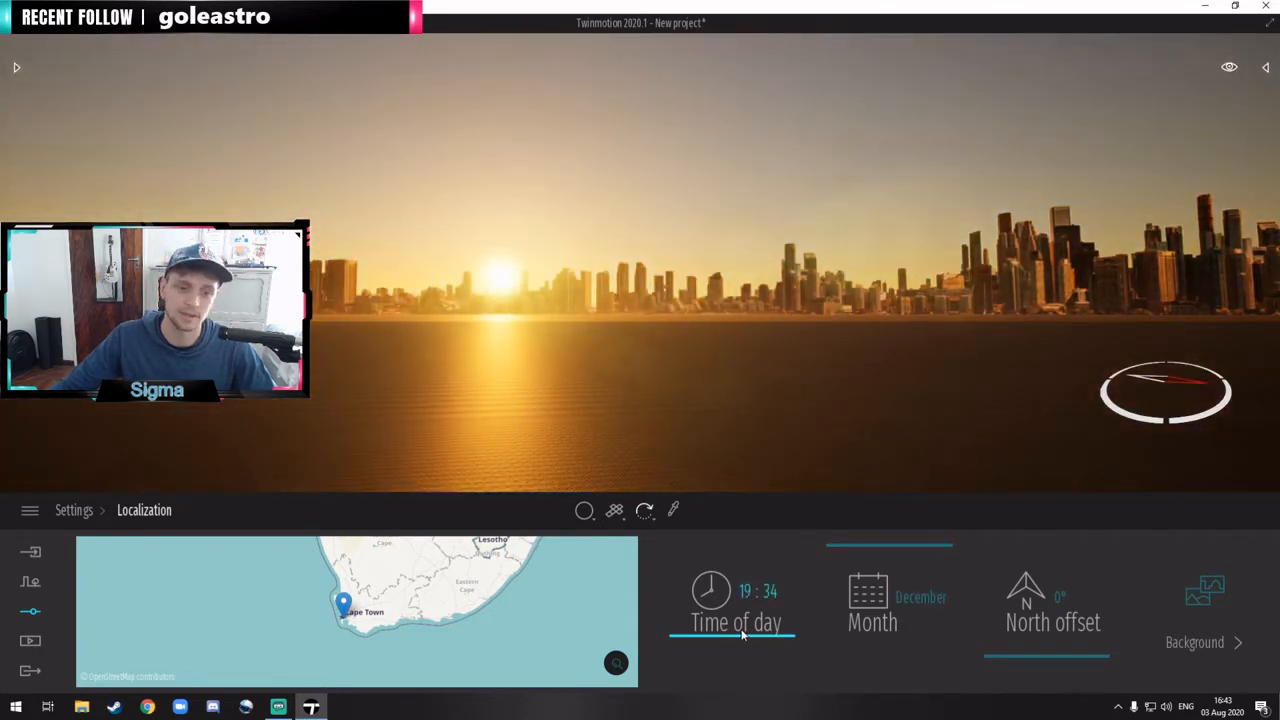
pyautogui.moveTo(742, 634); pyautogui.dragTo(739, 640)
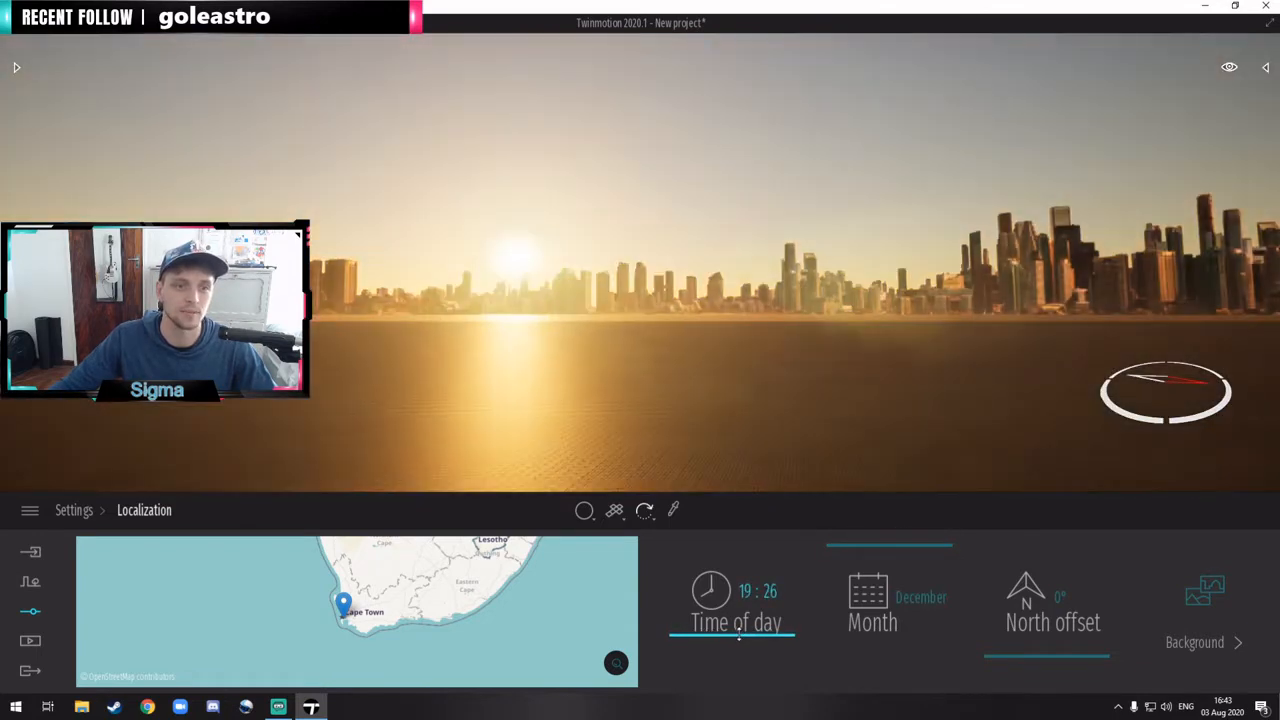
# Step: Adjust the north offset to 66° to shift the sun's position along the skyline
pyautogui.moveTo(761, 316); pyautogui.dragTo(918, 312, button='right')
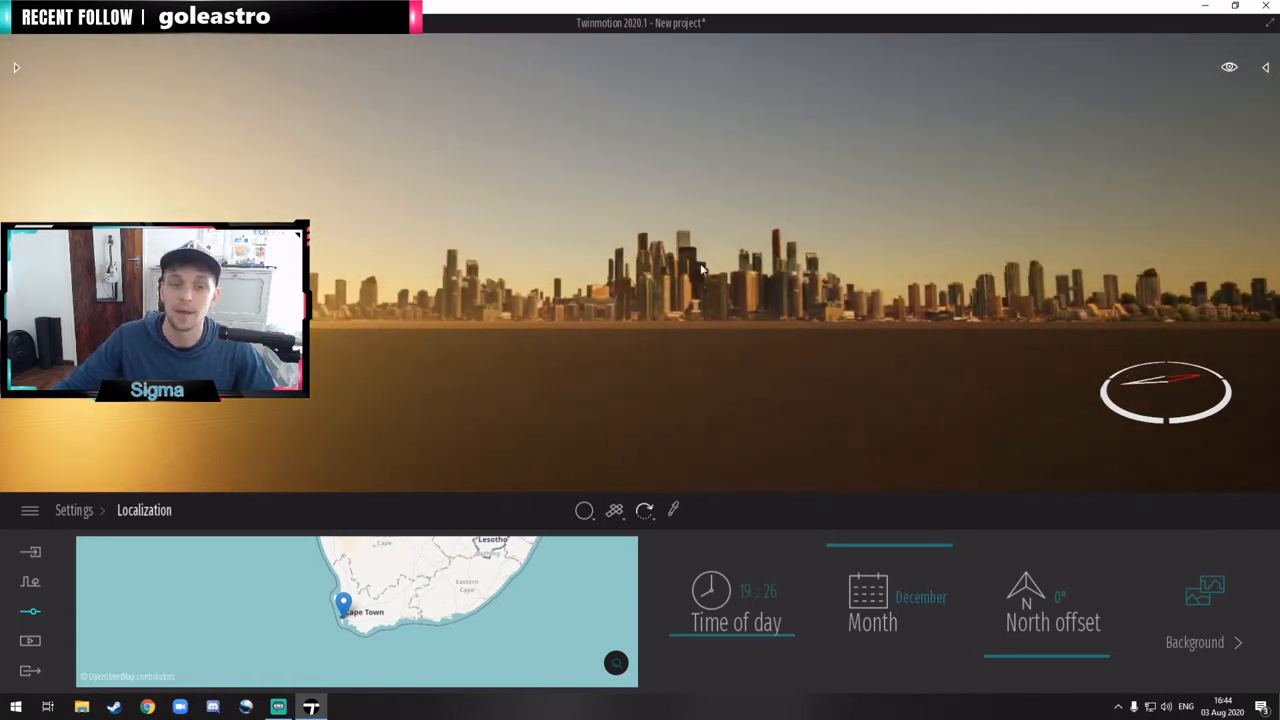
pyautogui.moveTo(702, 269); pyautogui.dragTo(717, 272, button='right')
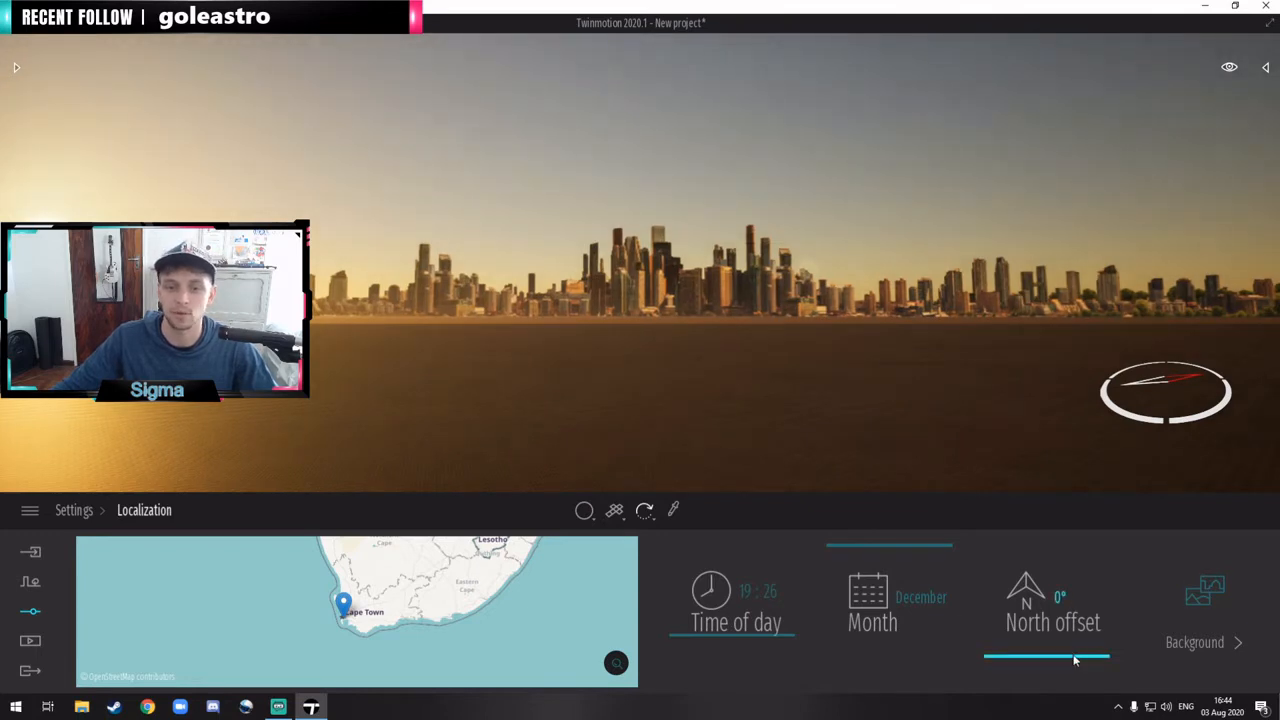
pyautogui.moveTo(1075, 660); pyautogui.dragTo(1074, 642)
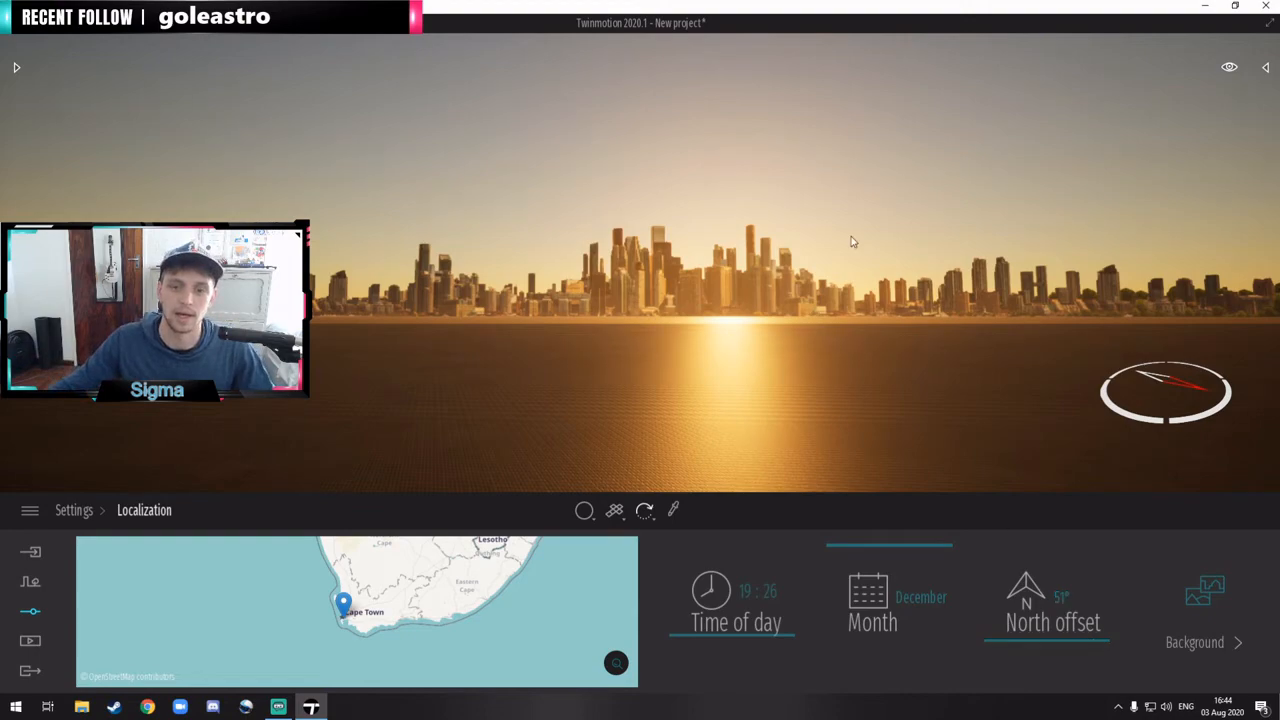
pyautogui.moveTo(820, 274); pyautogui.dragTo(827, 274, button='right')
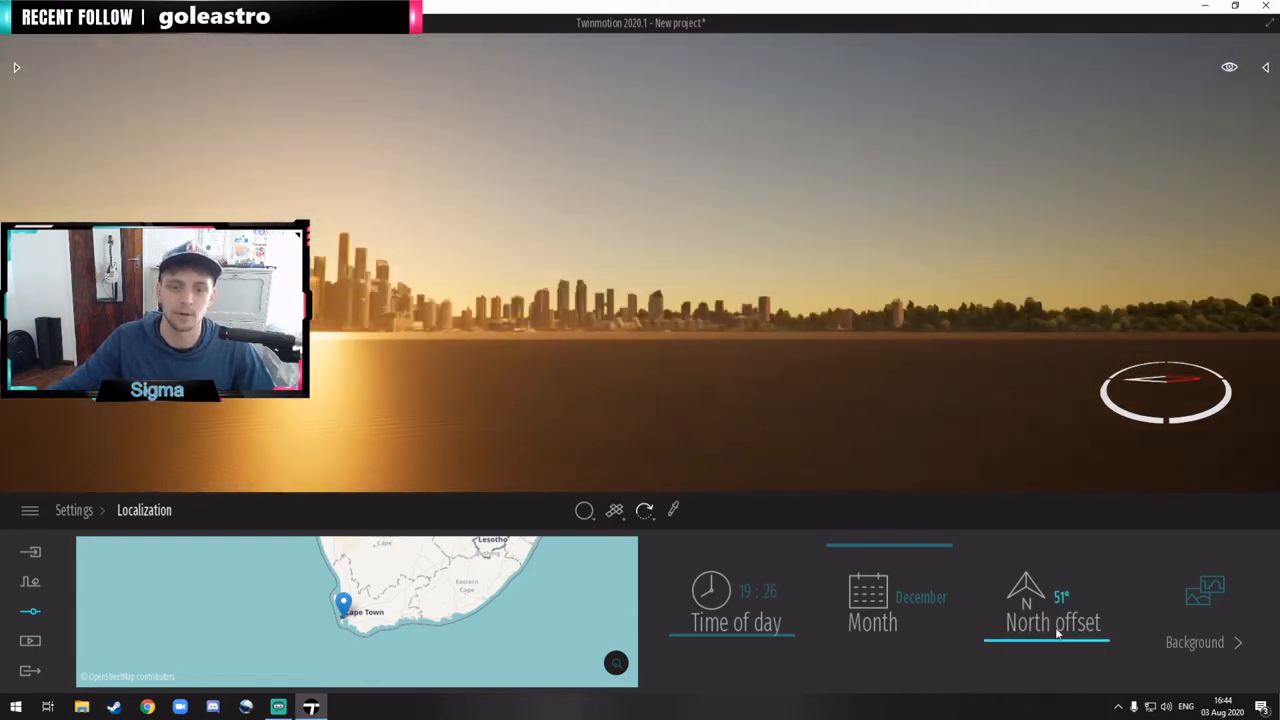
pyautogui.moveTo(1058, 632)
pyautogui.mouseDown()
pyautogui.moveTo(1052, 612)
pyautogui.moveTo(1054, 643)
pyautogui.mouseUp()
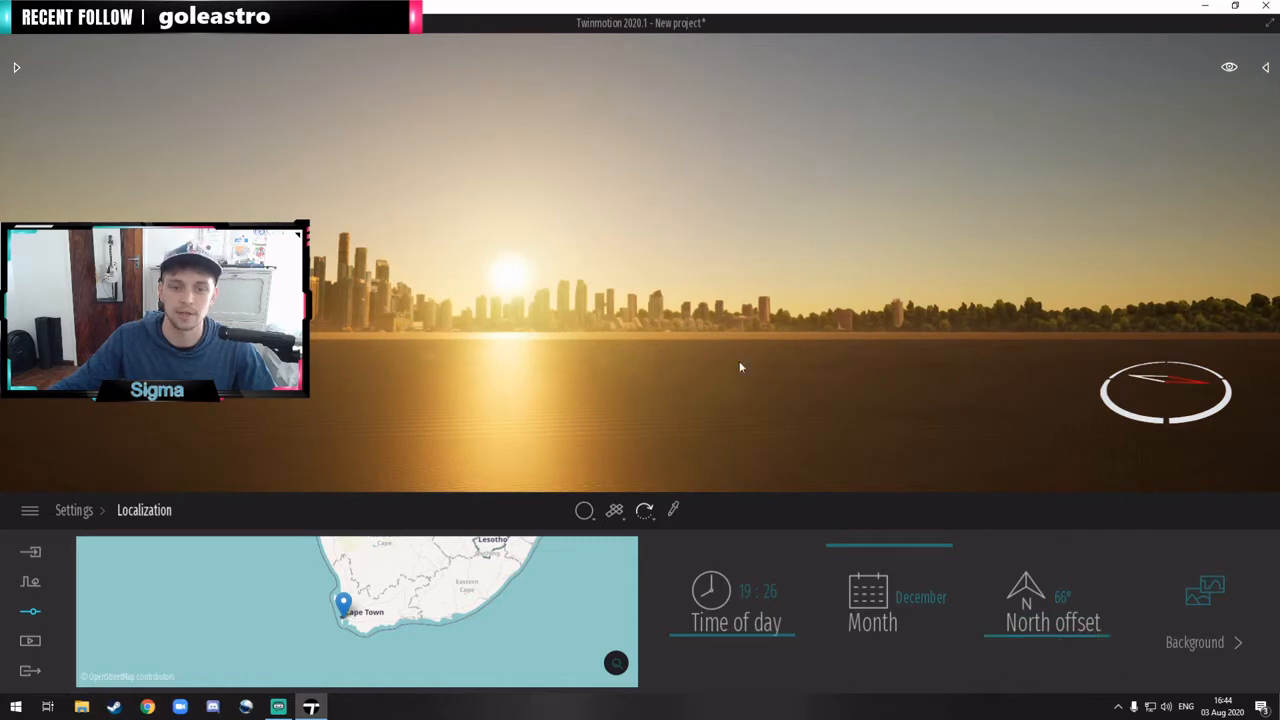
pyautogui.moveTo(740, 366); pyautogui.dragTo(670, 366, button='right')
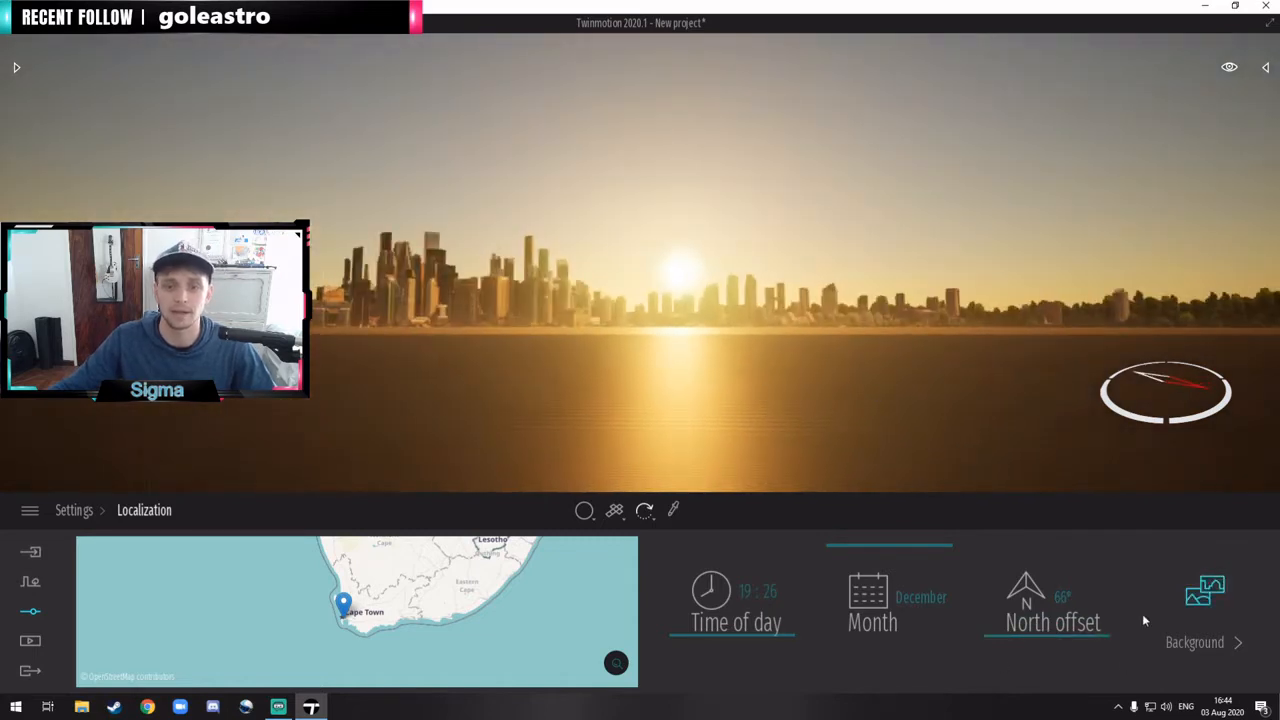
# Step: Change the background picture to Mountains, with its rotation at 0°
pyautogui.click(1198, 594)
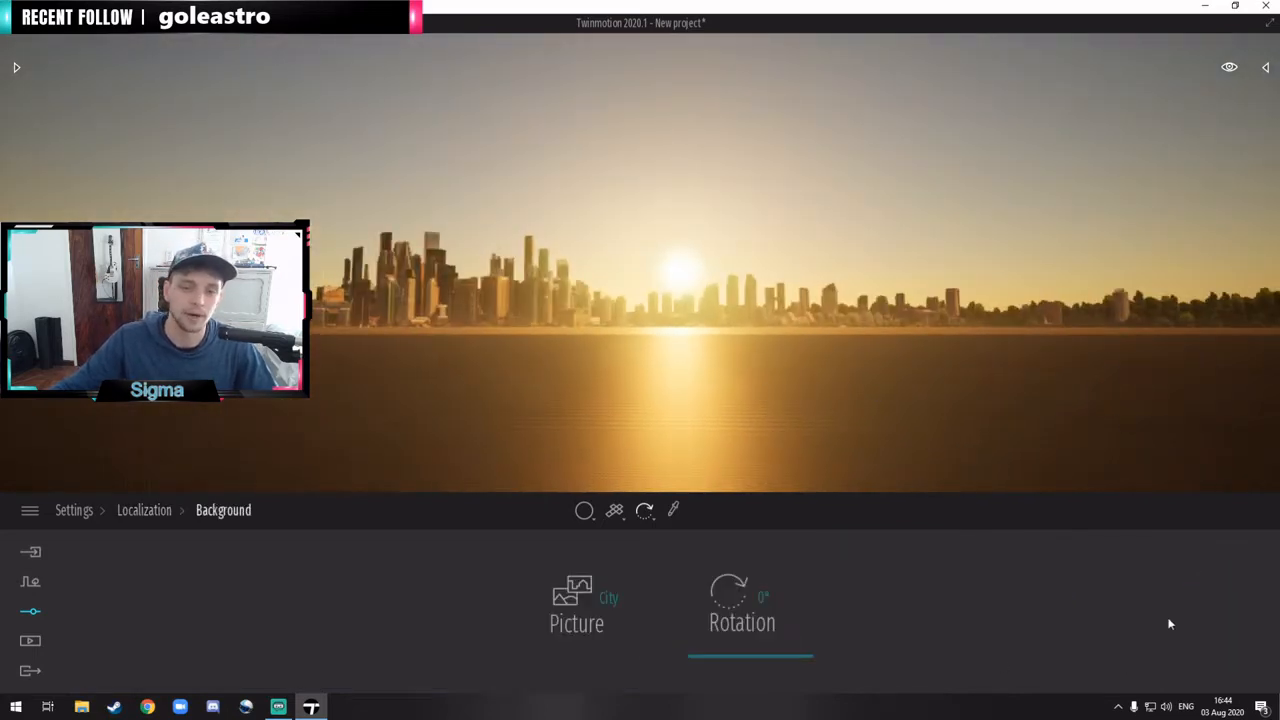
pyautogui.click(599, 594)
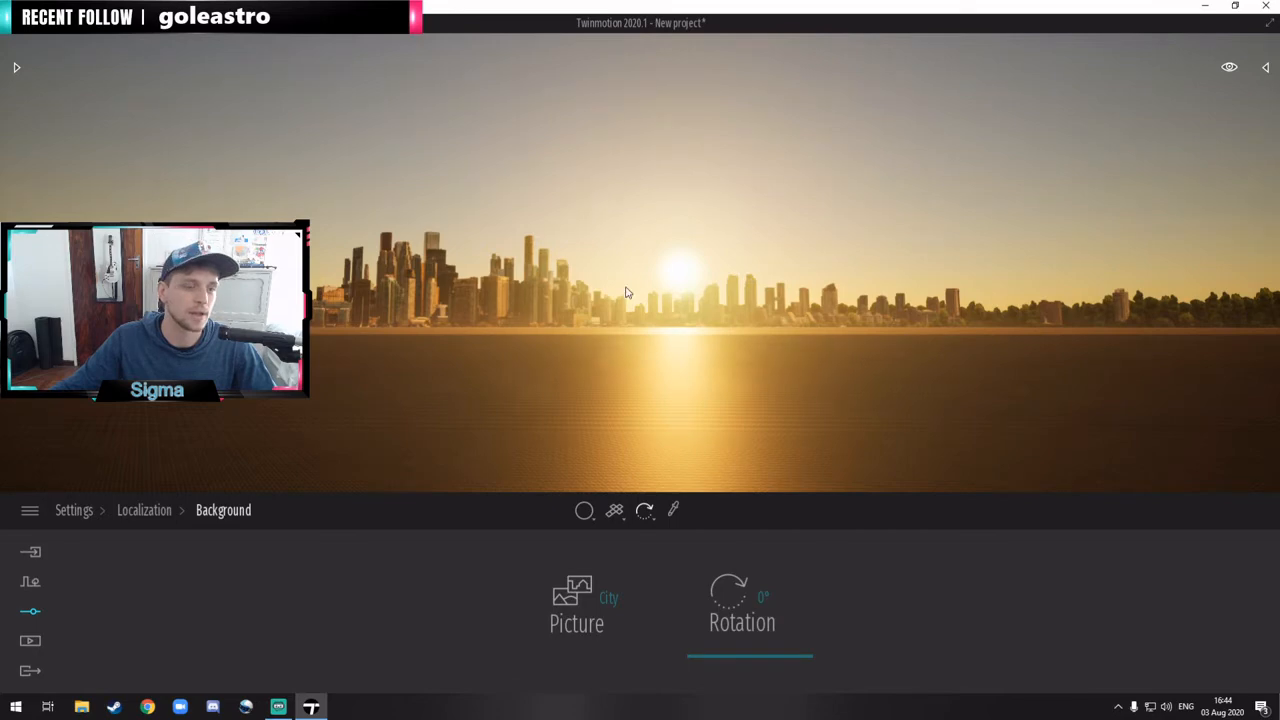
pyautogui.moveTo(627, 292); pyautogui.dragTo(541, 300)
pyautogui.click(603, 599)
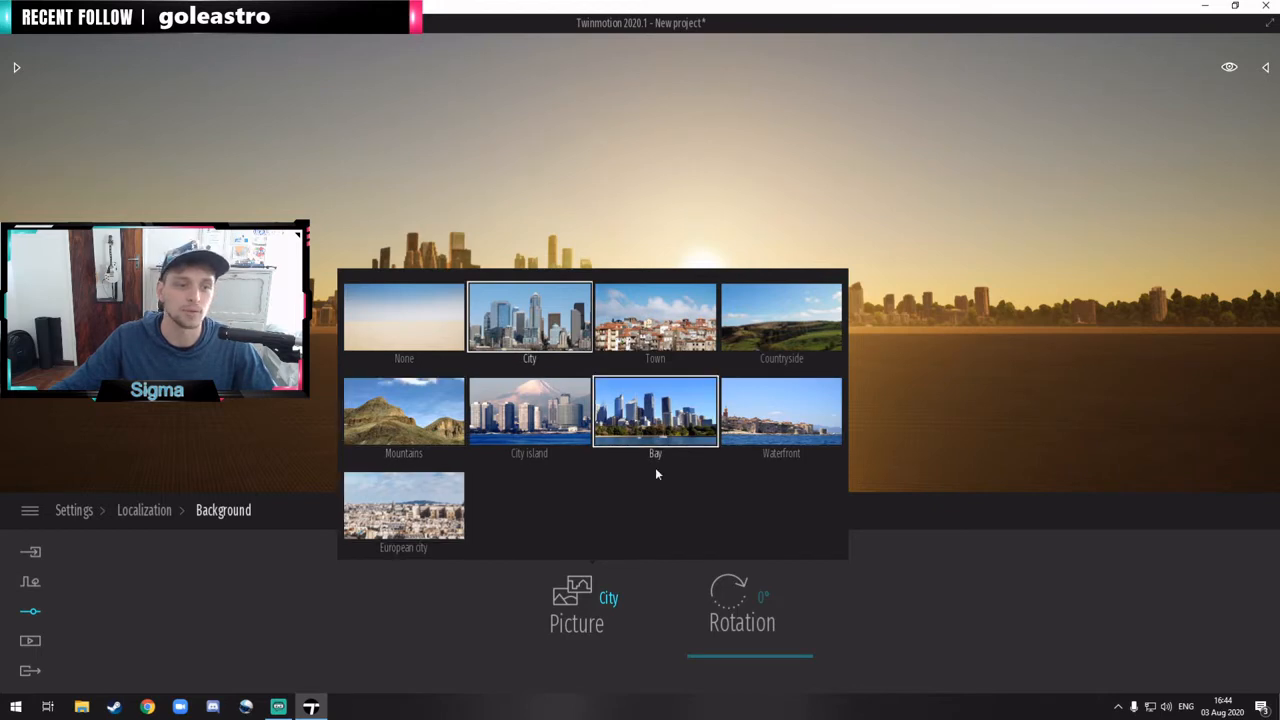
pyautogui.click(404, 410)
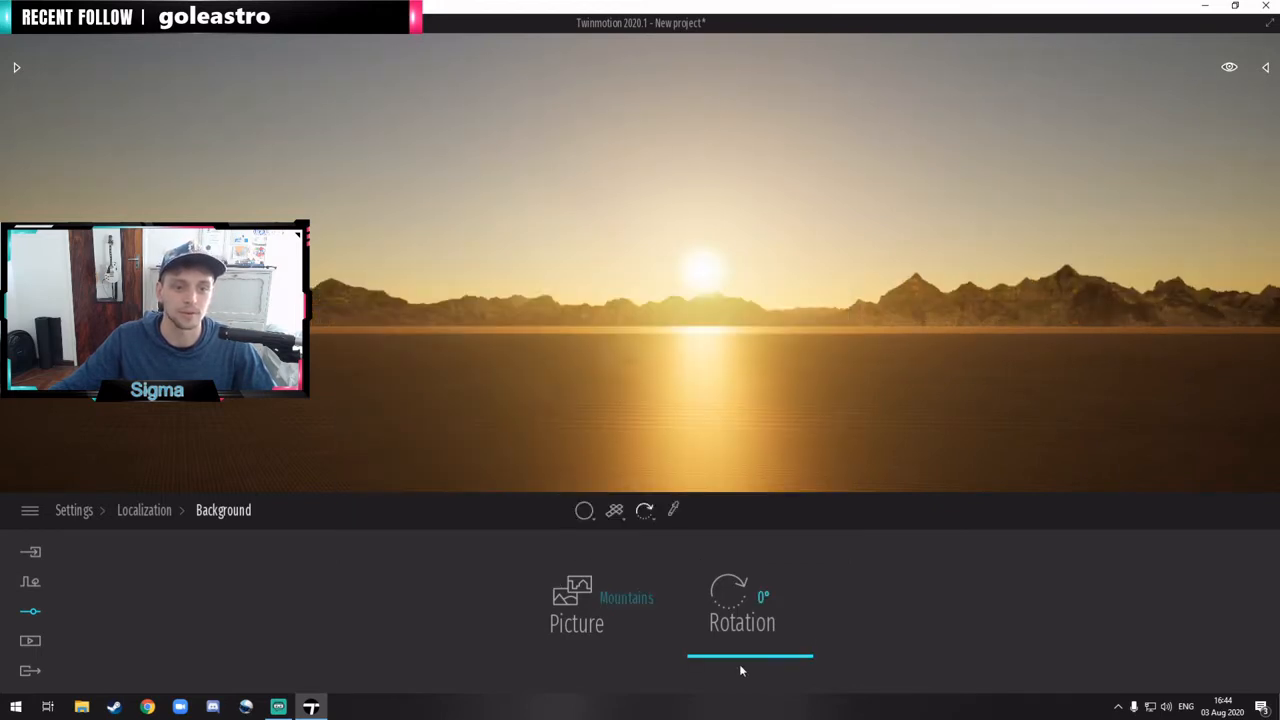
pyautogui.moveTo(760, 651)
pyautogui.mouseDown()
pyautogui.moveTo(770, 553)
pyautogui.moveTo(769, 668)
pyautogui.mouseUp()
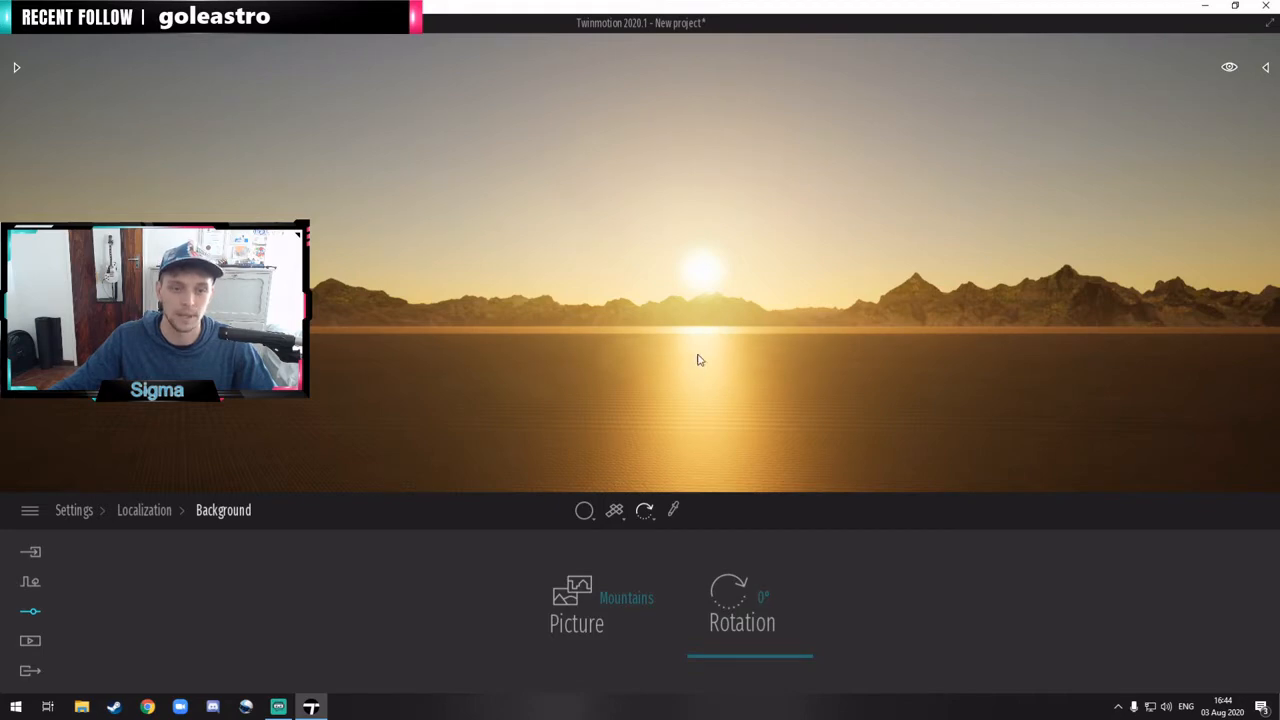
pyautogui.moveTo(695, 349); pyautogui.dragTo(688, 341, button='right')
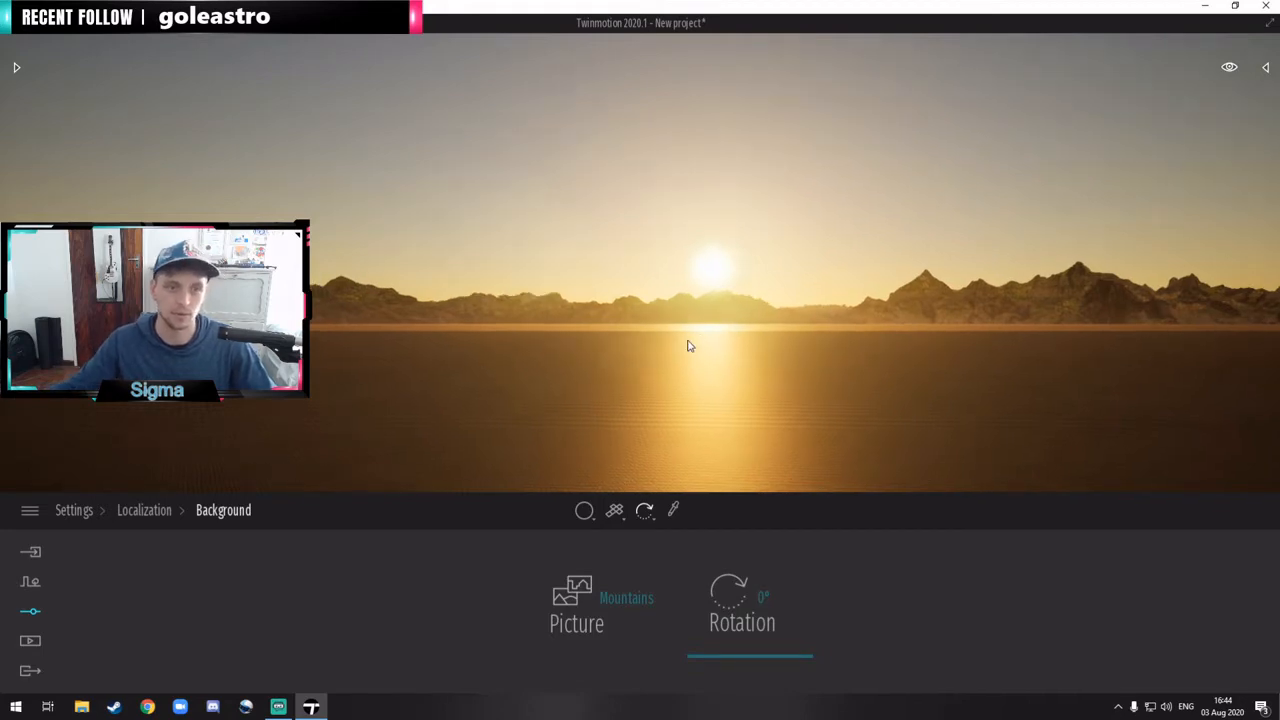
# Step: Leave the background settings and start a new project without saving the current one
pyautogui.click(143, 510)
pyautogui.click(74, 510)
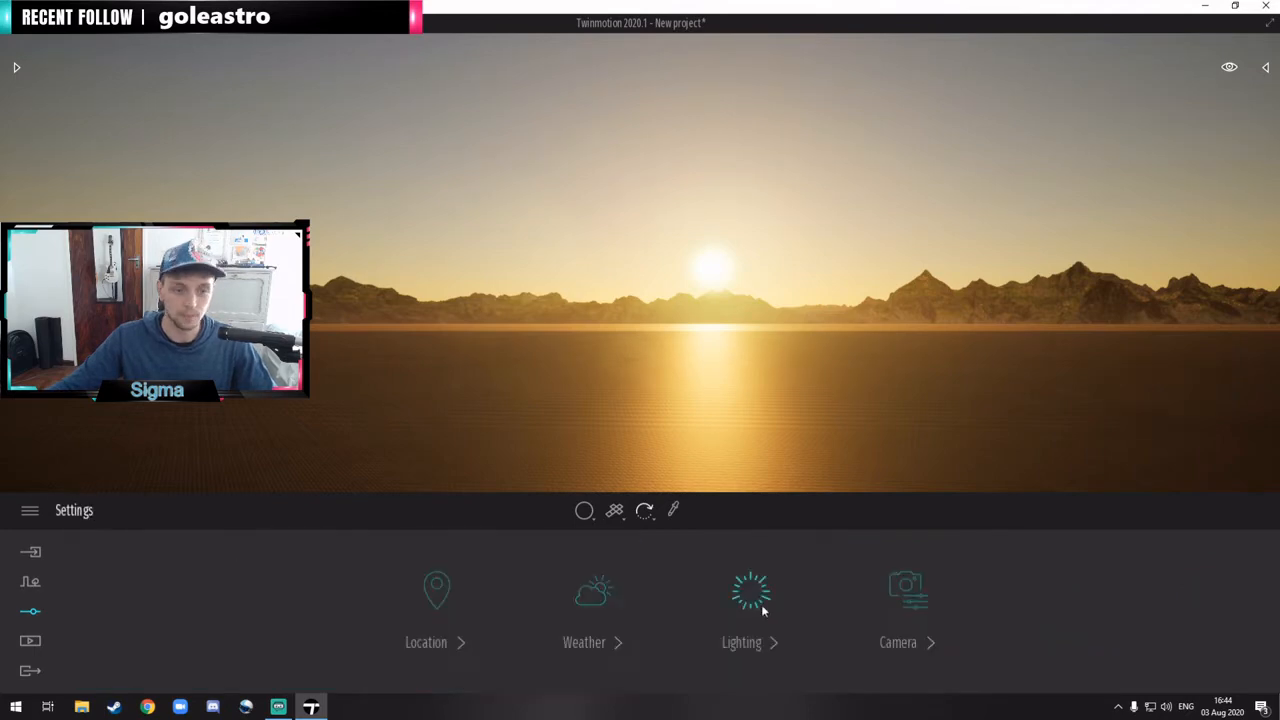
pyautogui.moveTo(493, 433); pyautogui.dragTo(852, 221)
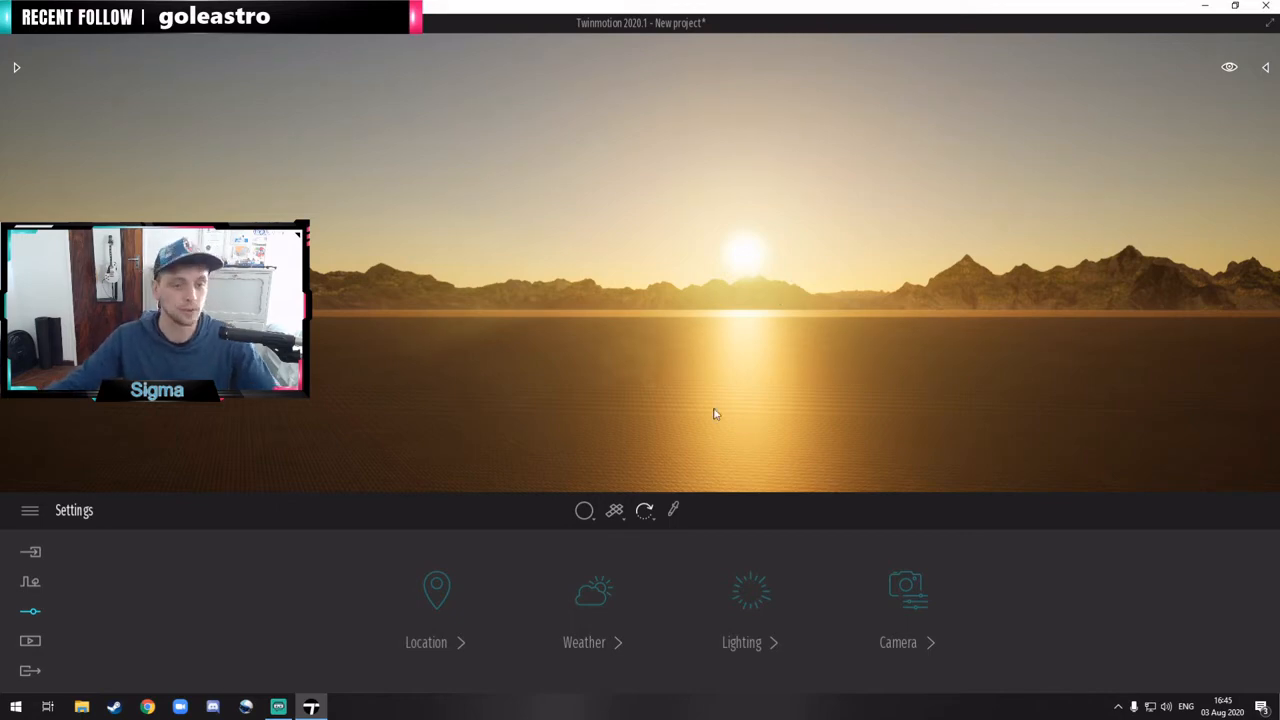
pyautogui.click(20, 37)
pyautogui.click(40, 45)
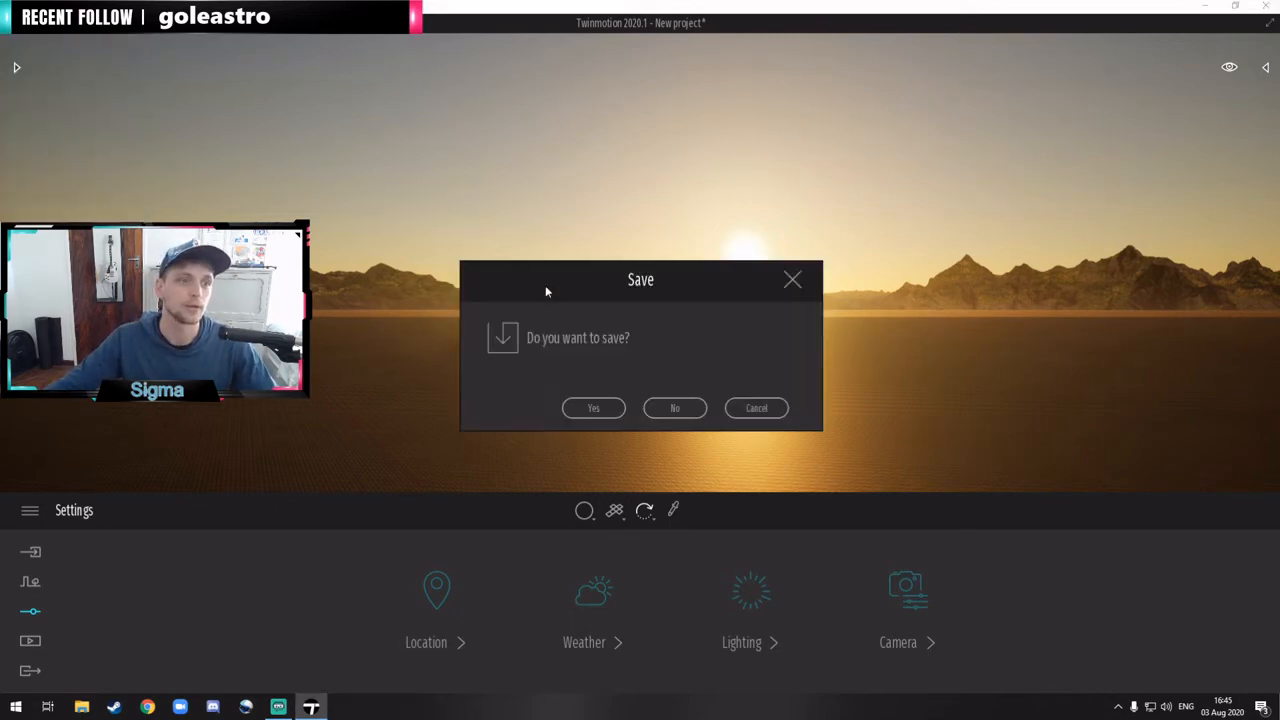
pyautogui.click(686, 410)
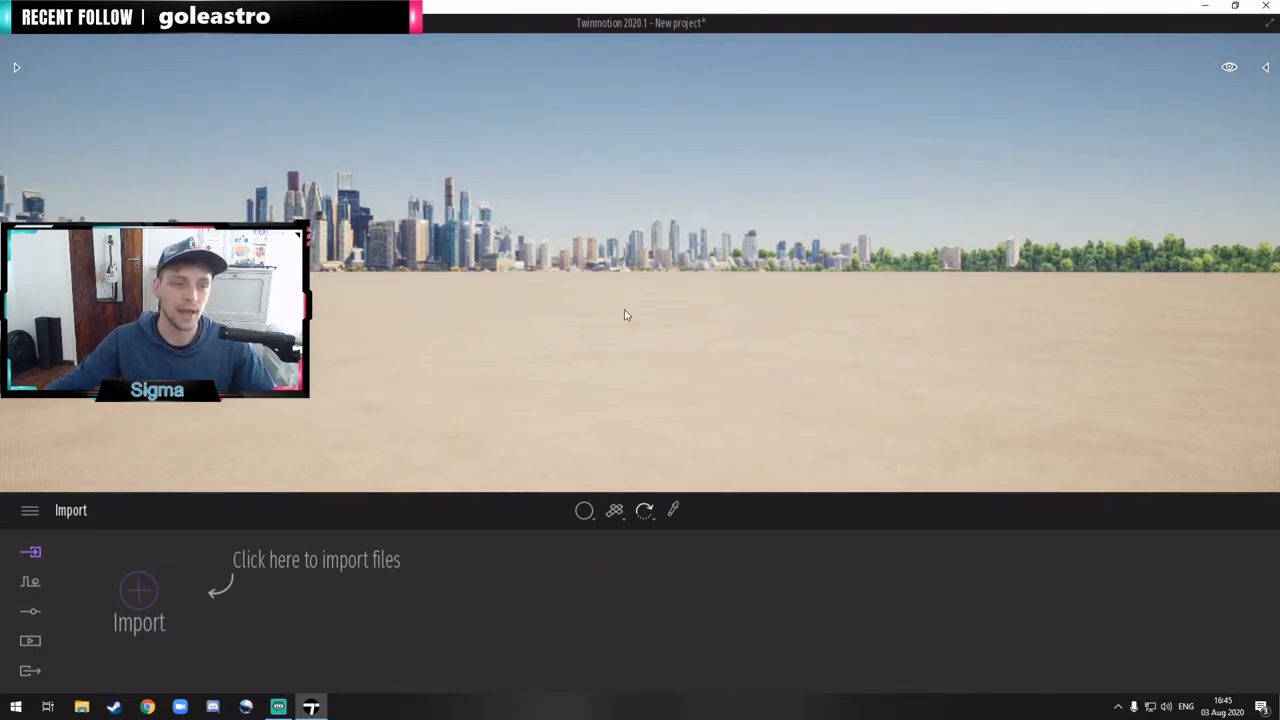
# Step: Create a media image of the current view and open that image's own location settings
pyautogui.click(30, 641)
pyautogui.click(446, 596)
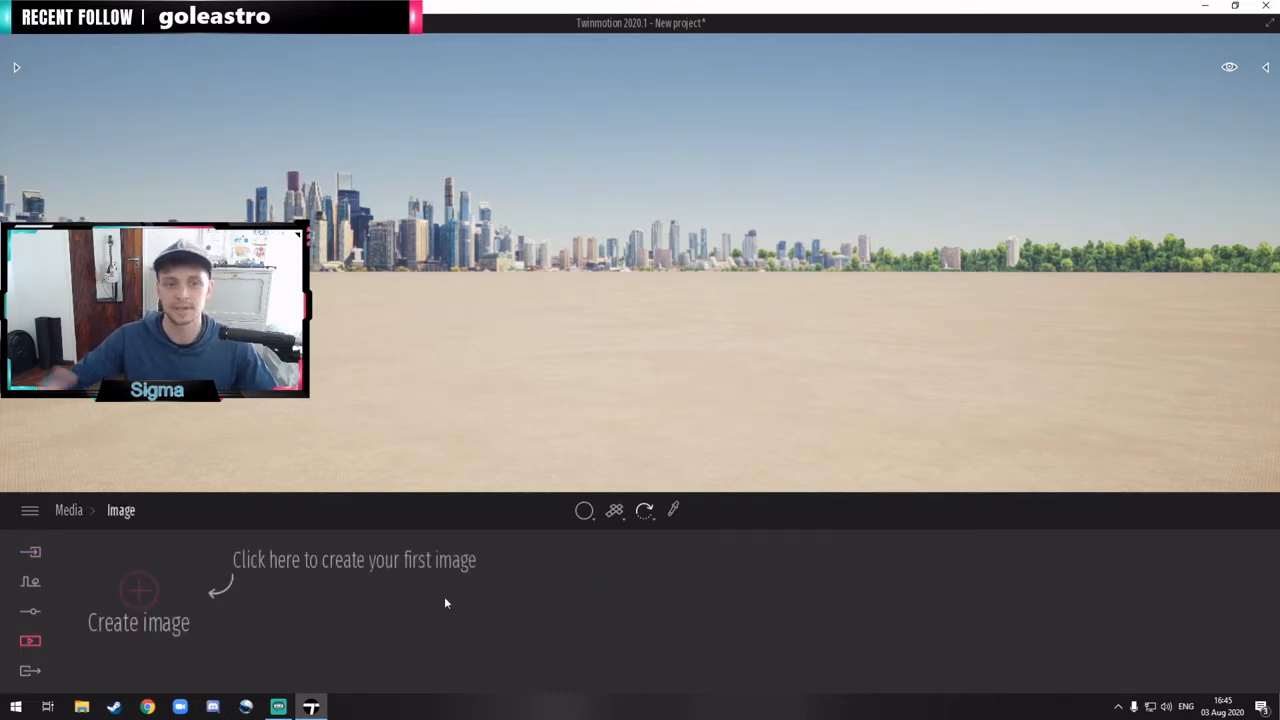
pyautogui.click(140, 592)
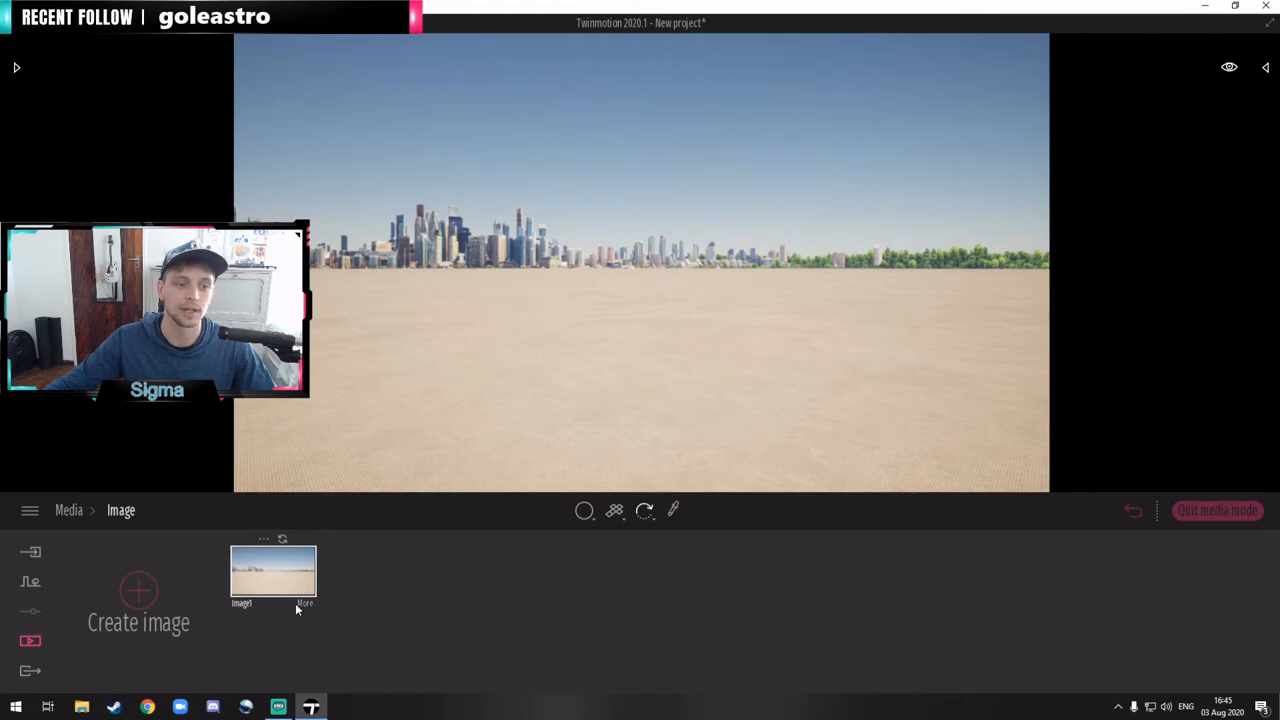
pyautogui.click(302, 603)
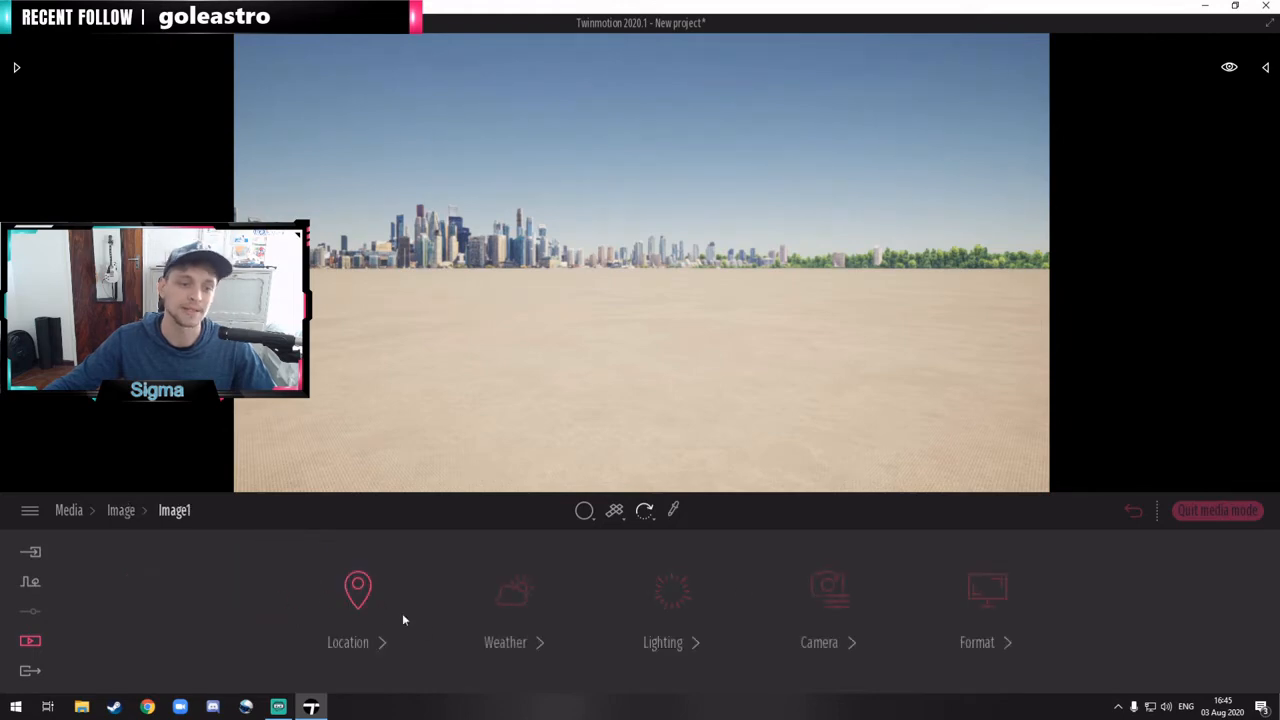
pyautogui.click(345, 596)
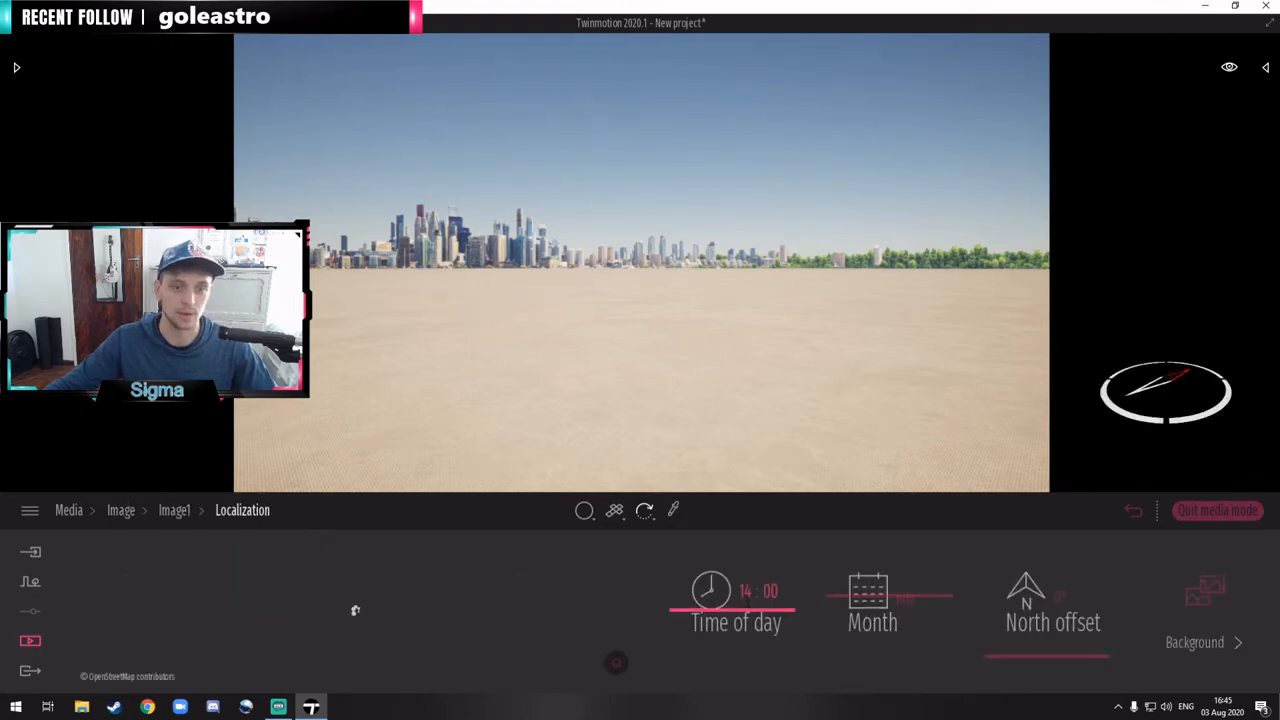
# Step: Set the media image's own time of day to 21:10 for a sunset behind the skyline, and return to the main scene
pyautogui.moveTo(737, 625); pyautogui.dragTo(735, 645)
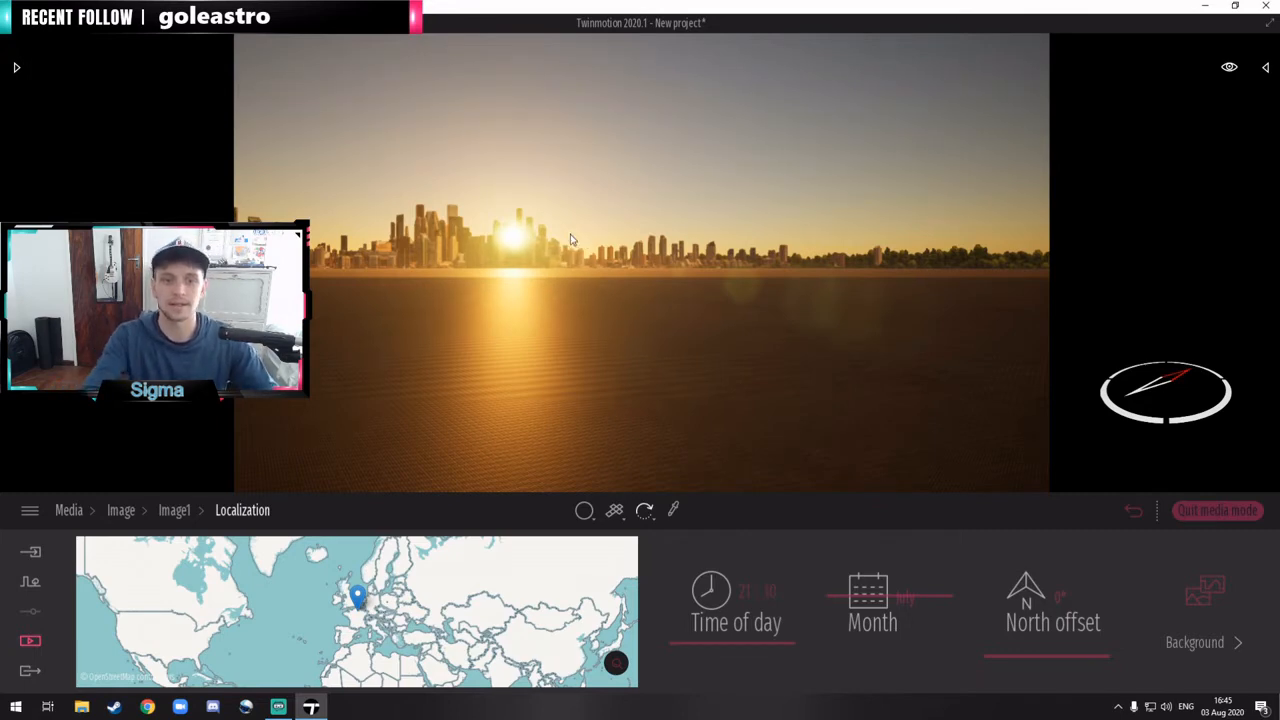
pyautogui.click(1217, 511)
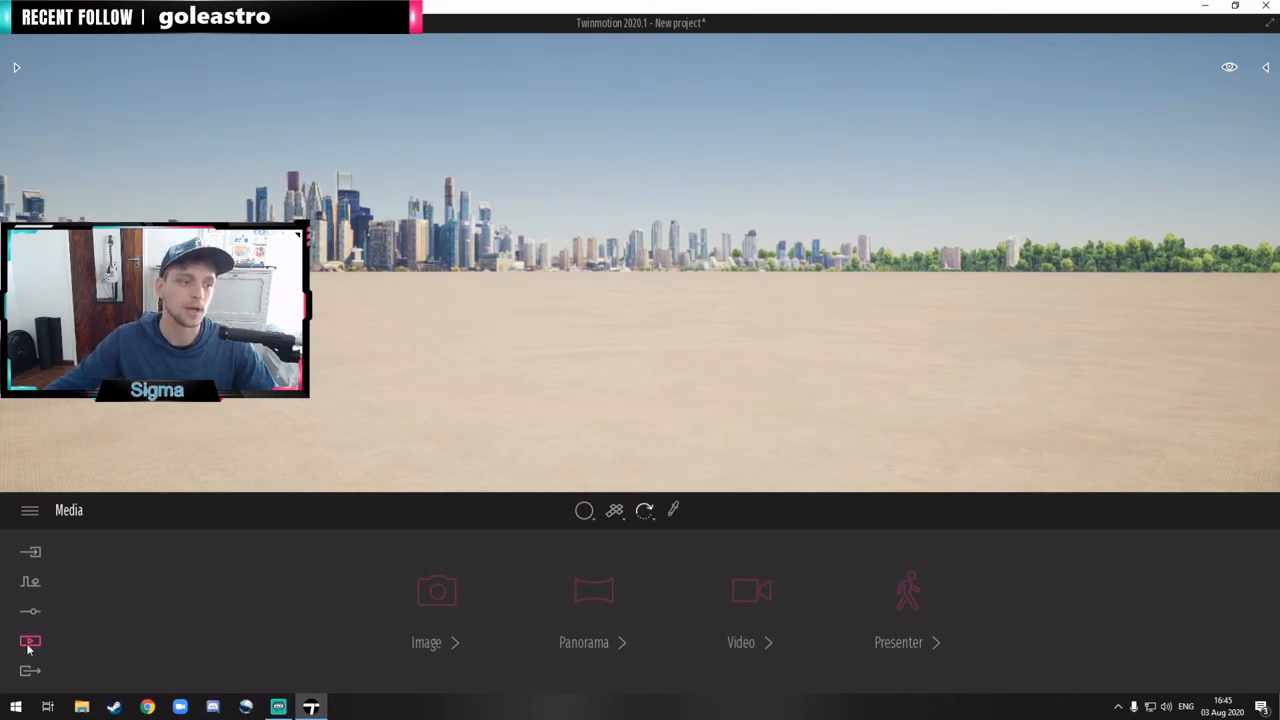
# Step: Recall Image1 from the media images to compare its lighting with the main scene, and leave media mode again
pyautogui.click(438, 598)
pyautogui.click(273, 571)
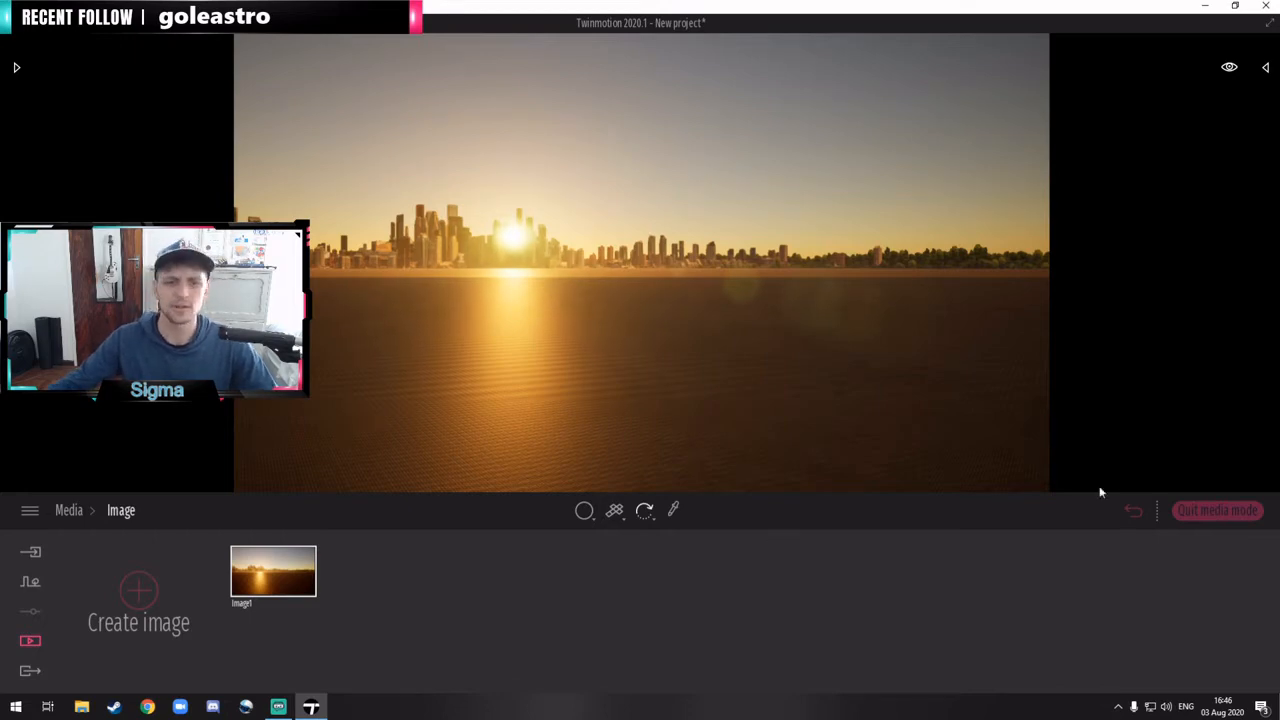
pyautogui.click(1208, 518)
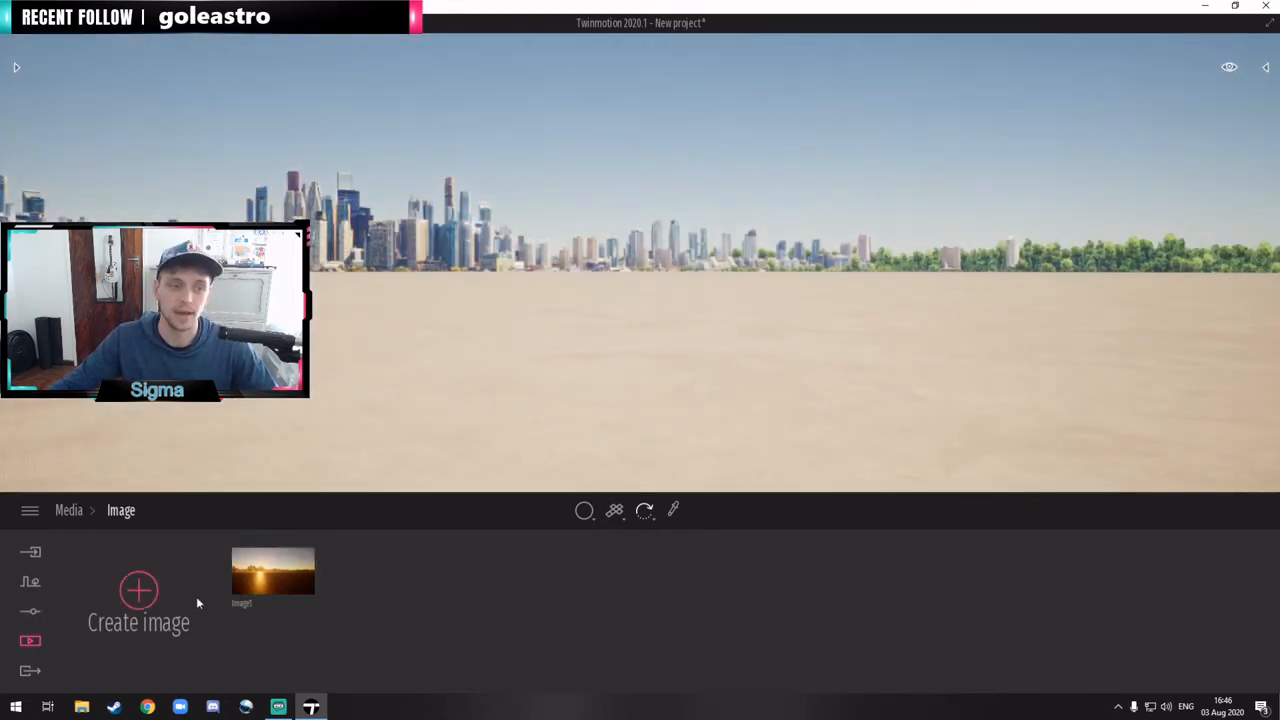
pyautogui.moveTo(305, 597)
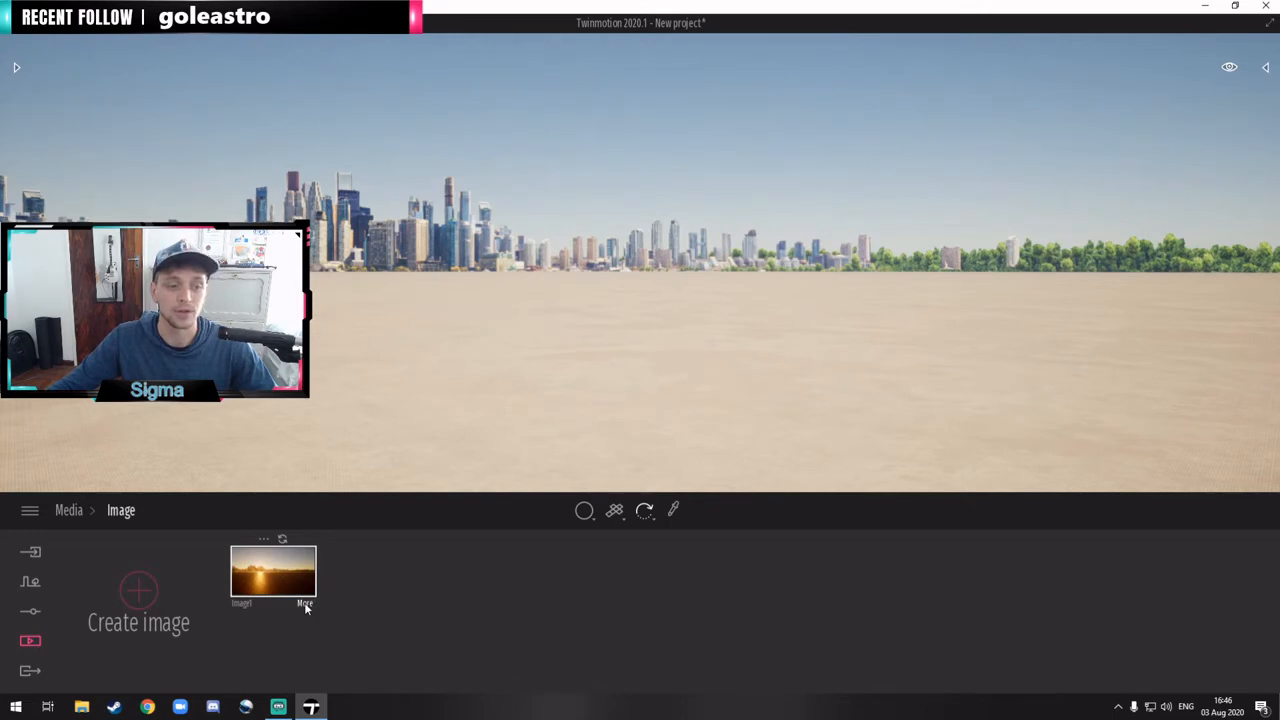
pyautogui.click(304, 602)
pyautogui.click(1212, 511)
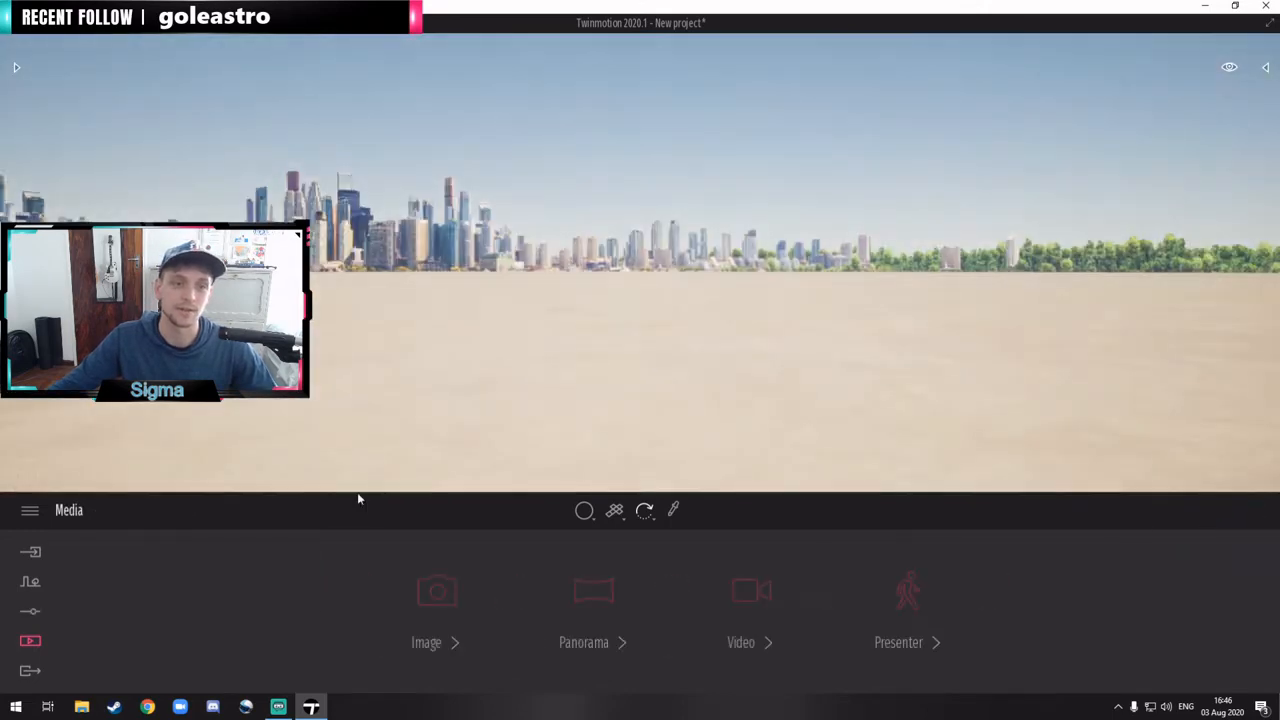
# Step: In the scene's weather settings, try the season at autumn and put it back to summer
pyautogui.click(30, 611)
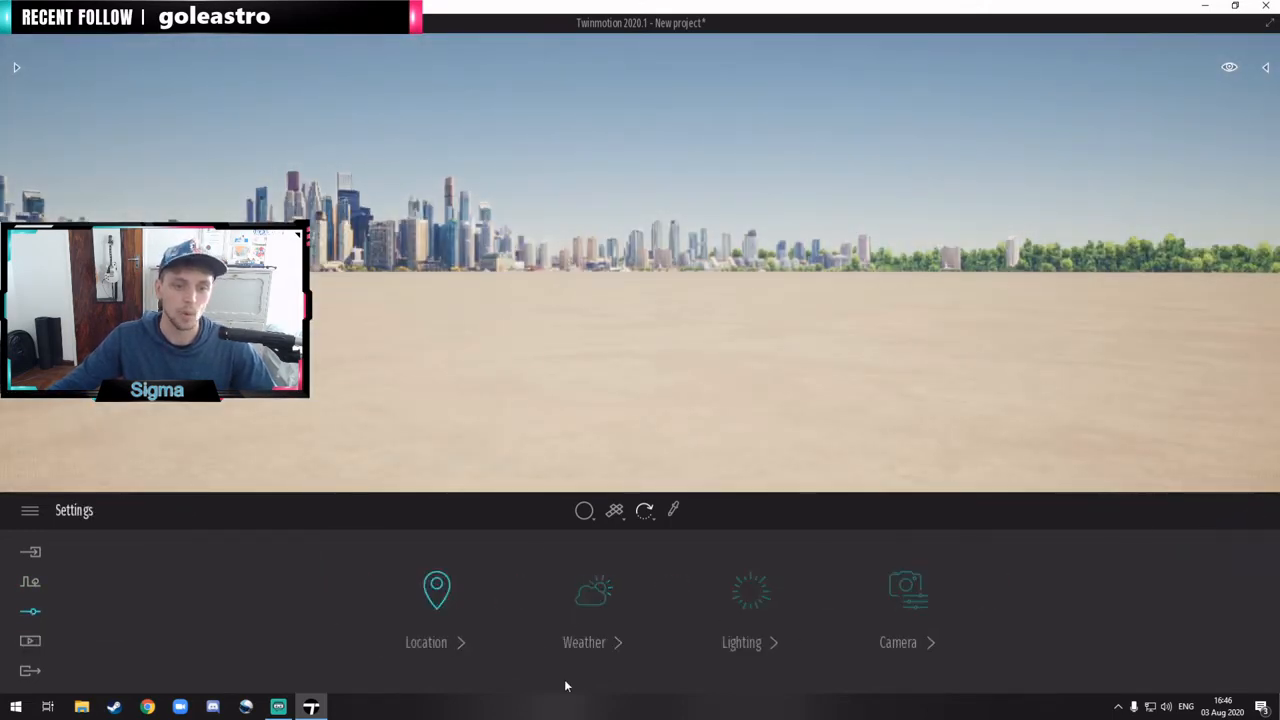
pyautogui.click(588, 612)
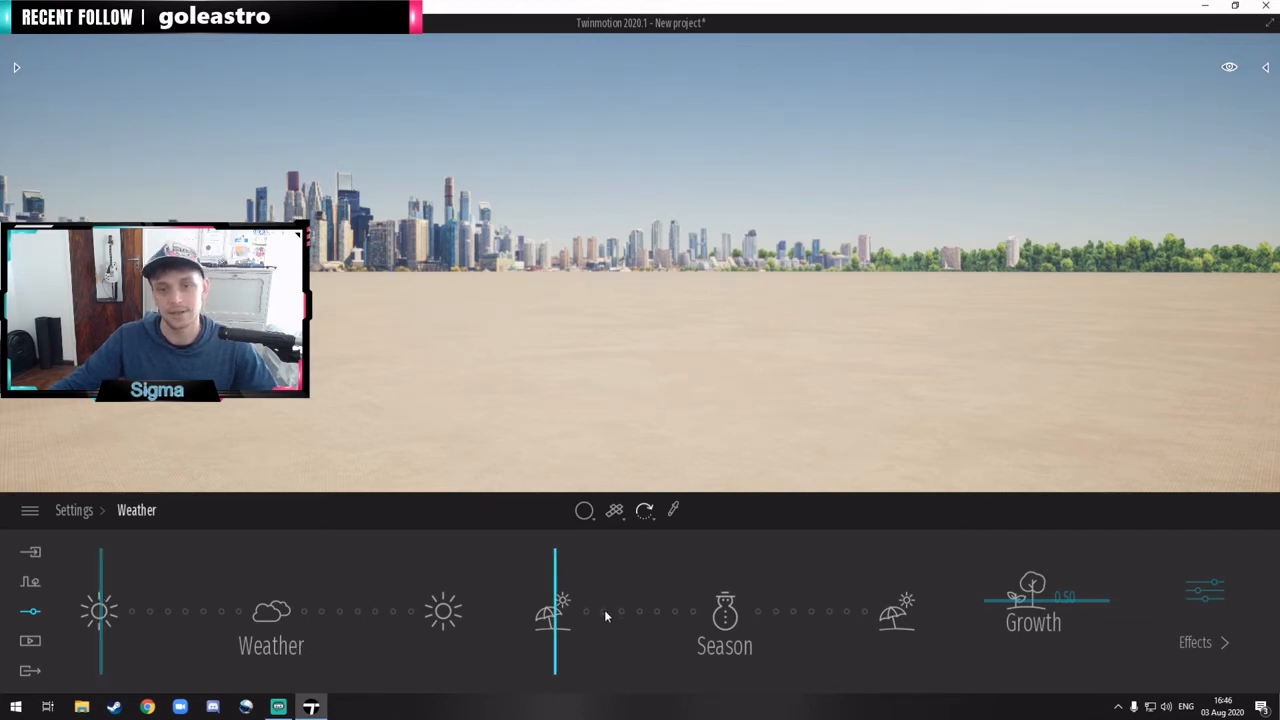
pyautogui.moveTo(558, 603); pyautogui.dragTo(645, 603)
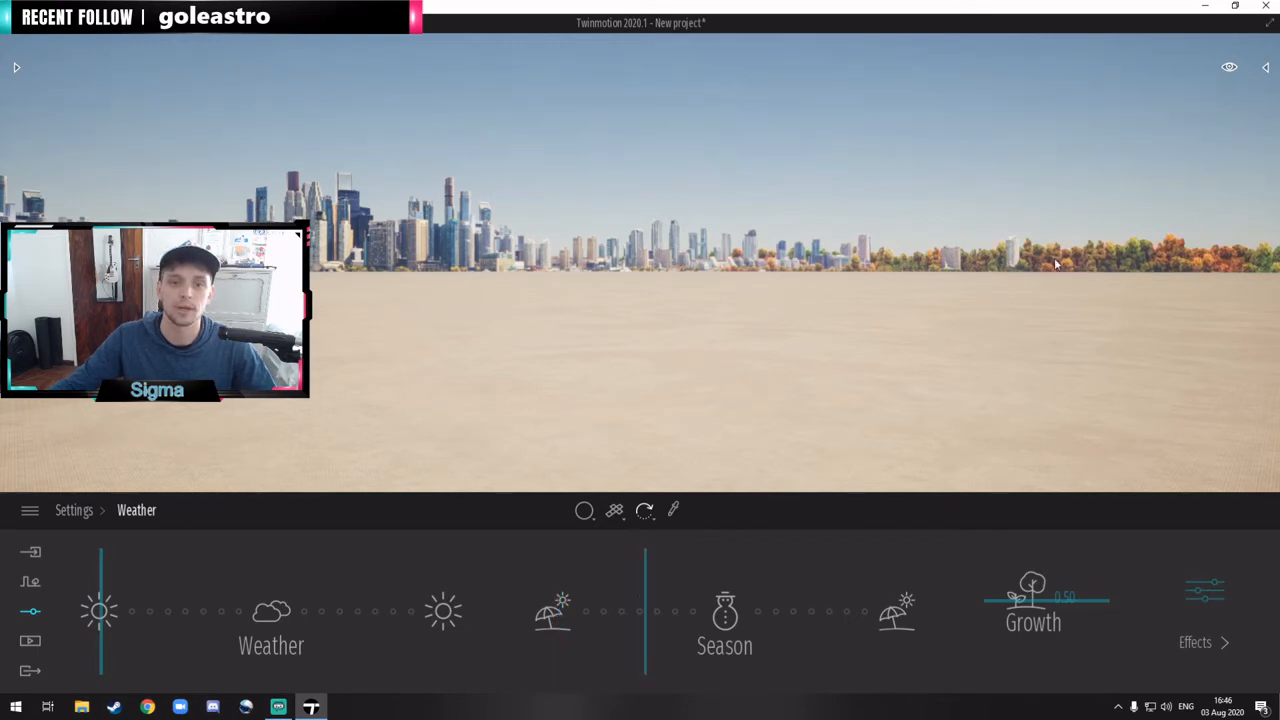
pyautogui.click(1048, 255)
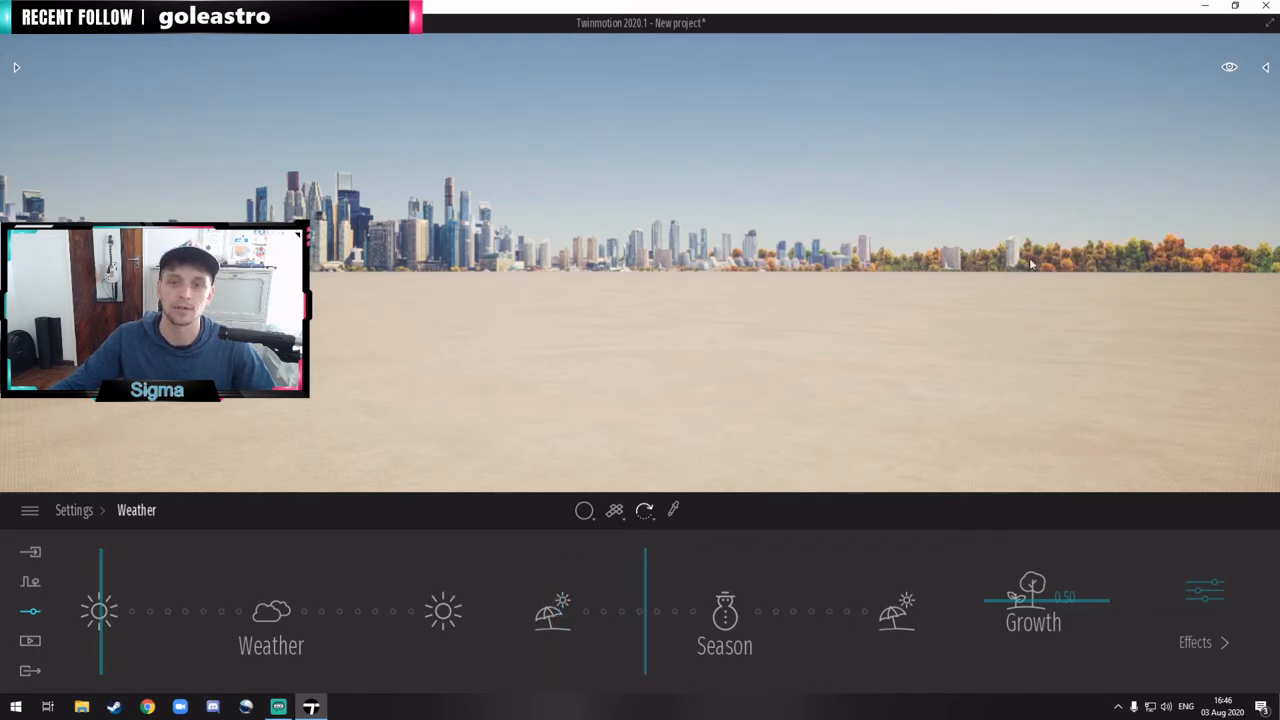
pyautogui.moveTo(645, 608)
pyautogui.mouseDown()
pyautogui.moveTo(926, 594)
pyautogui.moveTo(513, 594)
pyautogui.mouseUp()
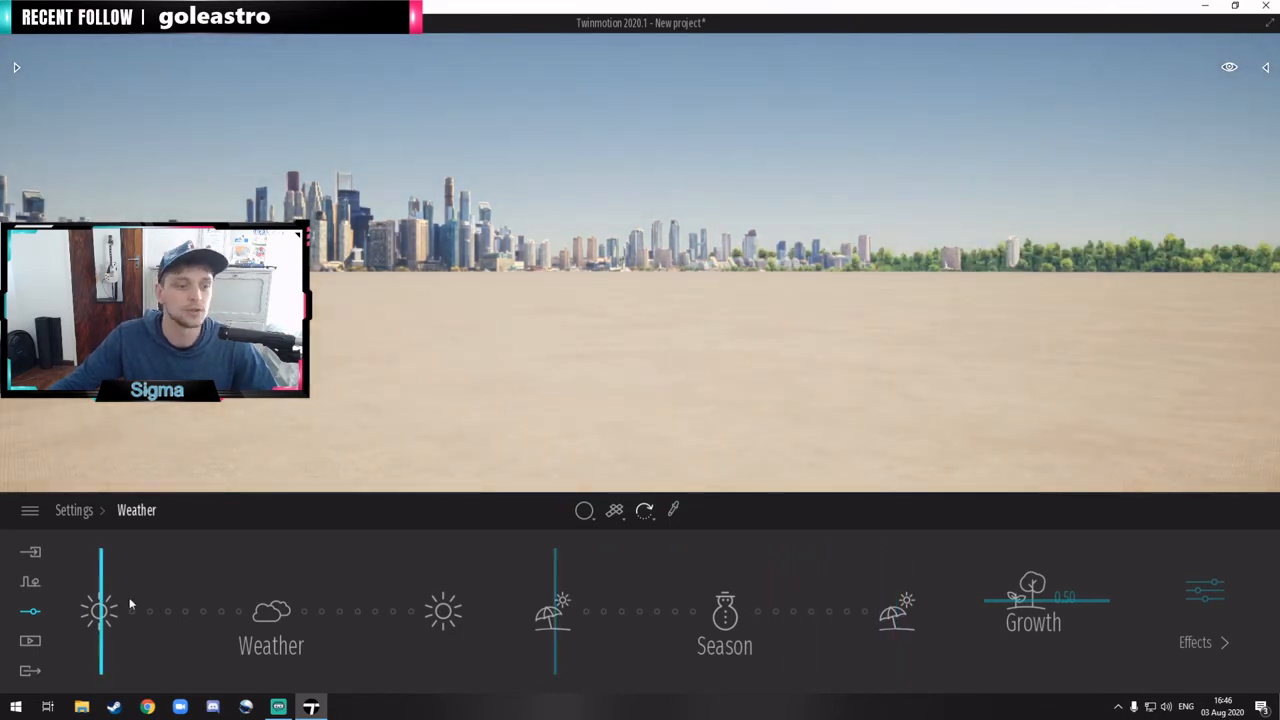
# Step: Shift the scene's weather from clear sun to dry, cloudy conditions just short of the cloud mark
pyautogui.moveTo(128, 611)
pyautogui.mouseDown()
pyautogui.moveTo(351, 595)
pyautogui.moveTo(323, 590)
pyautogui.moveTo(445, 600)
pyautogui.moveTo(234, 606)
pyautogui.moveTo(248, 606)
pyautogui.mouseUp()
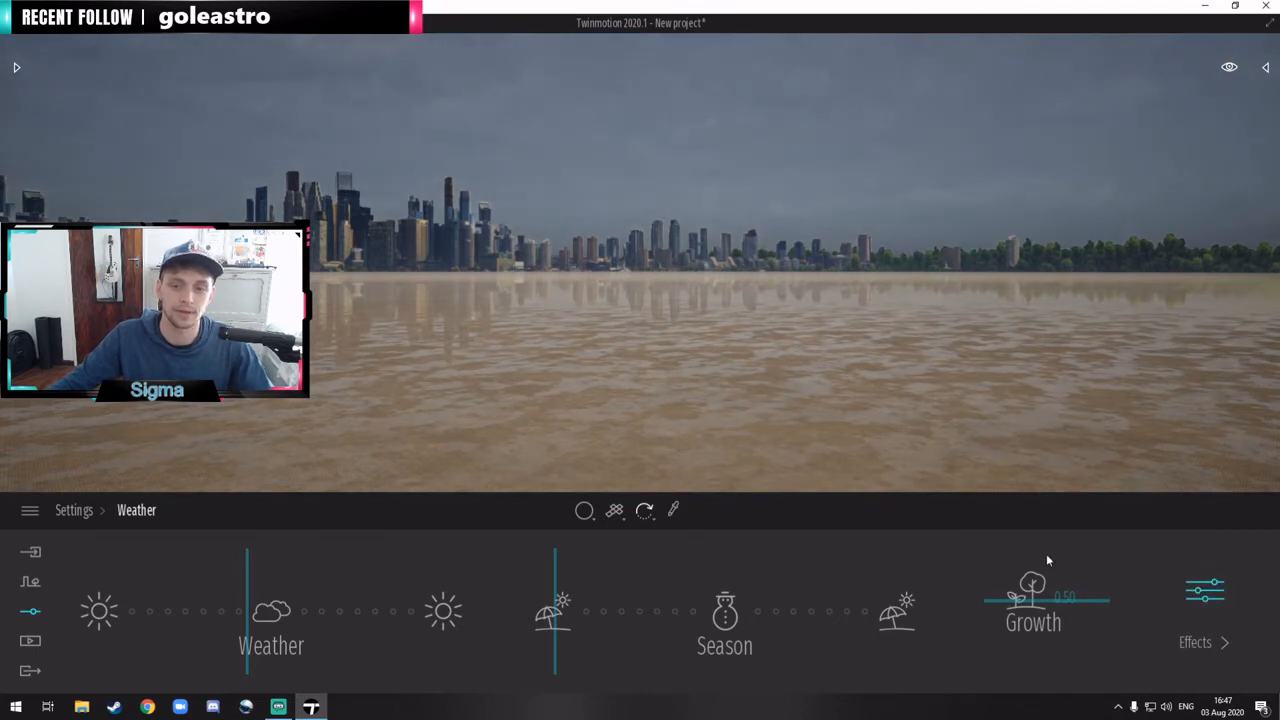
pyautogui.moveTo(248, 597); pyautogui.dragTo(237, 600)
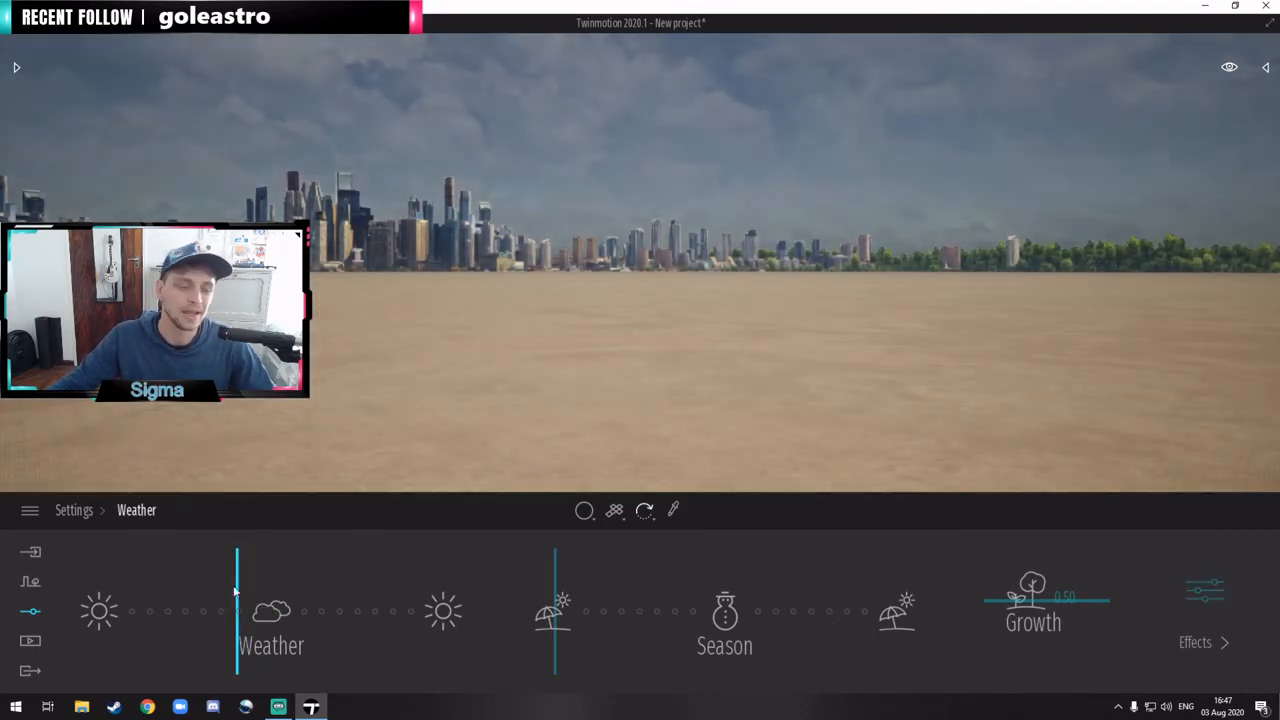
pyautogui.click(30, 511)
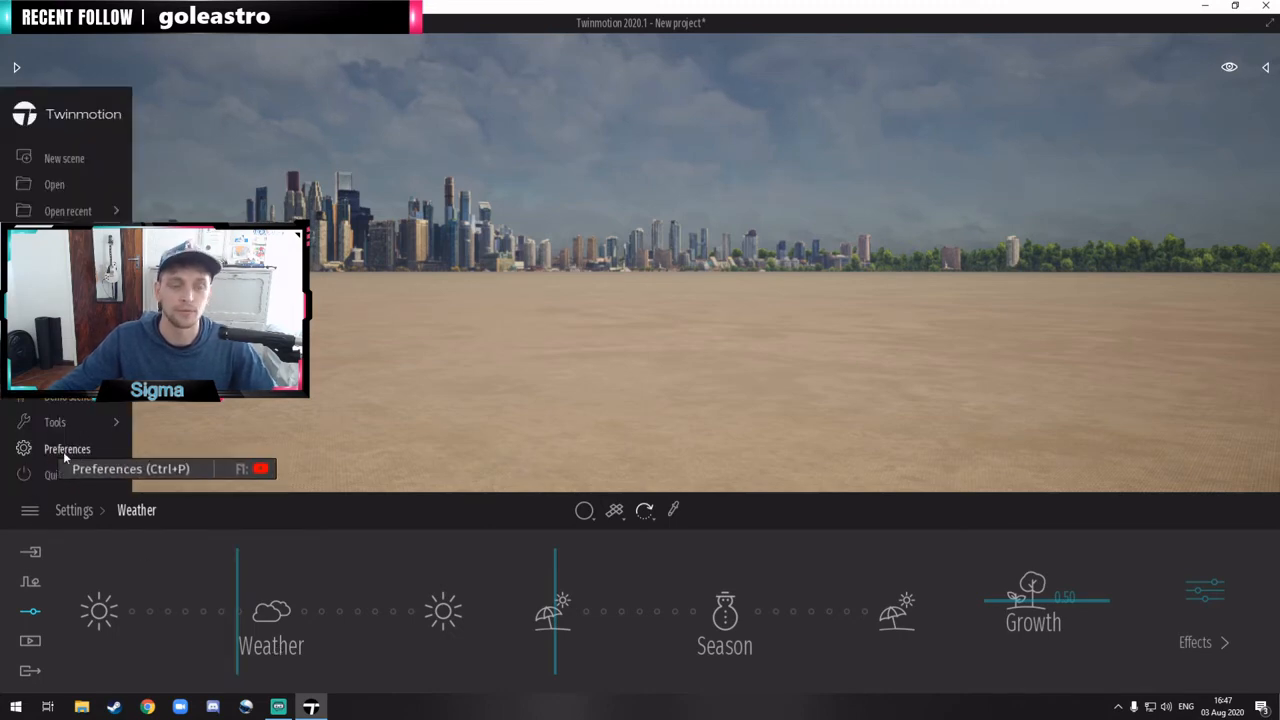
pyautogui.click(767, 261)
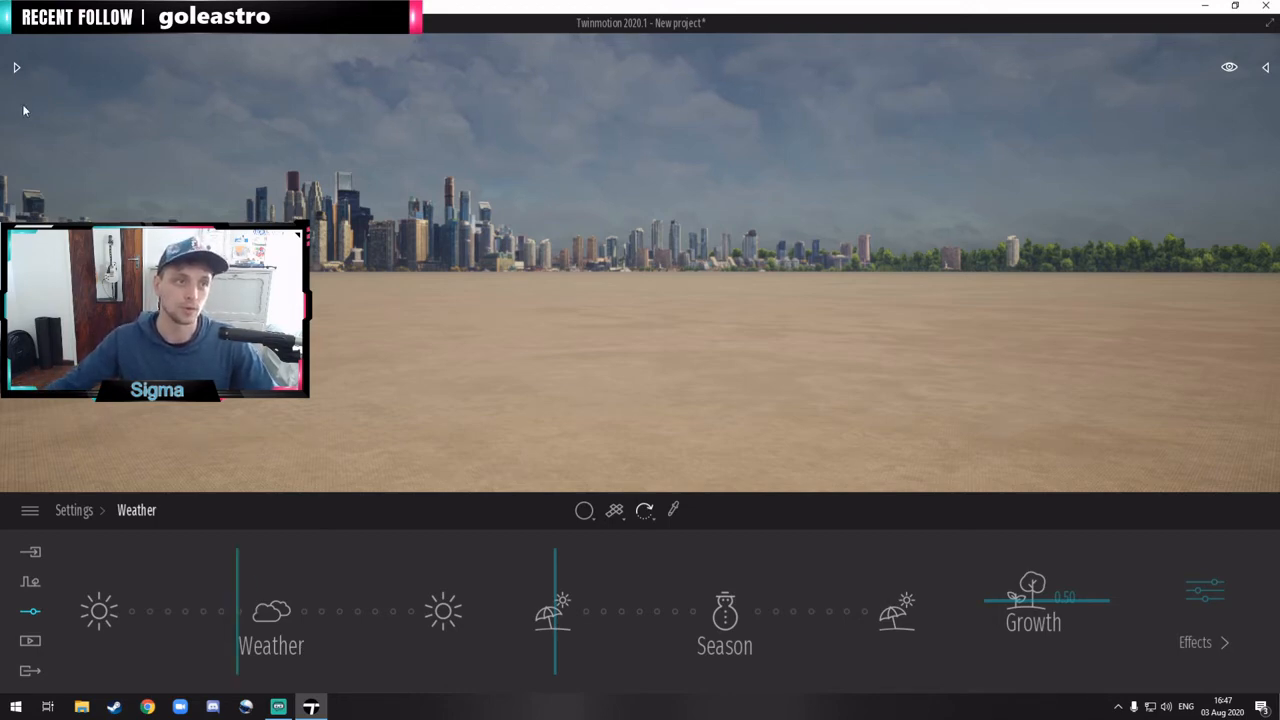
pyautogui.click(14, 23)
pyautogui.click(128, 467)
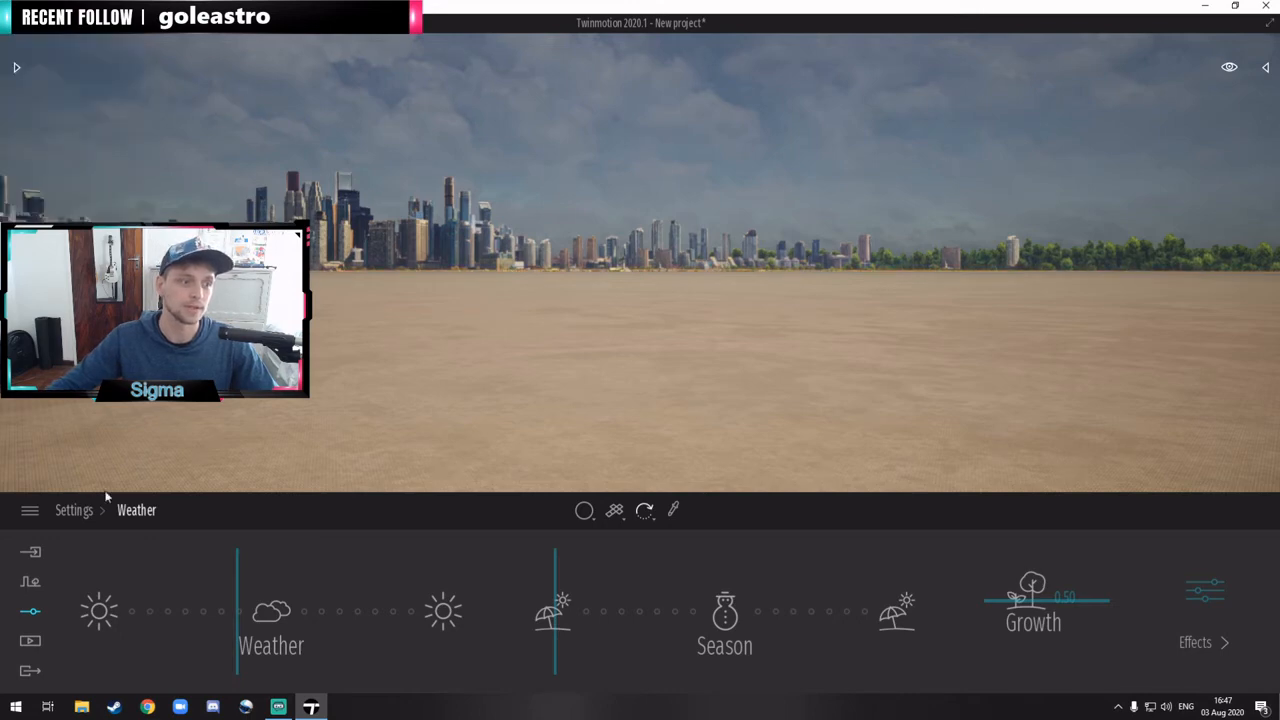
# Step: Import the geometry file test.fbx with default options, using the scene material for the material conflict
pyautogui.click(30, 555)
pyautogui.click(138, 590)
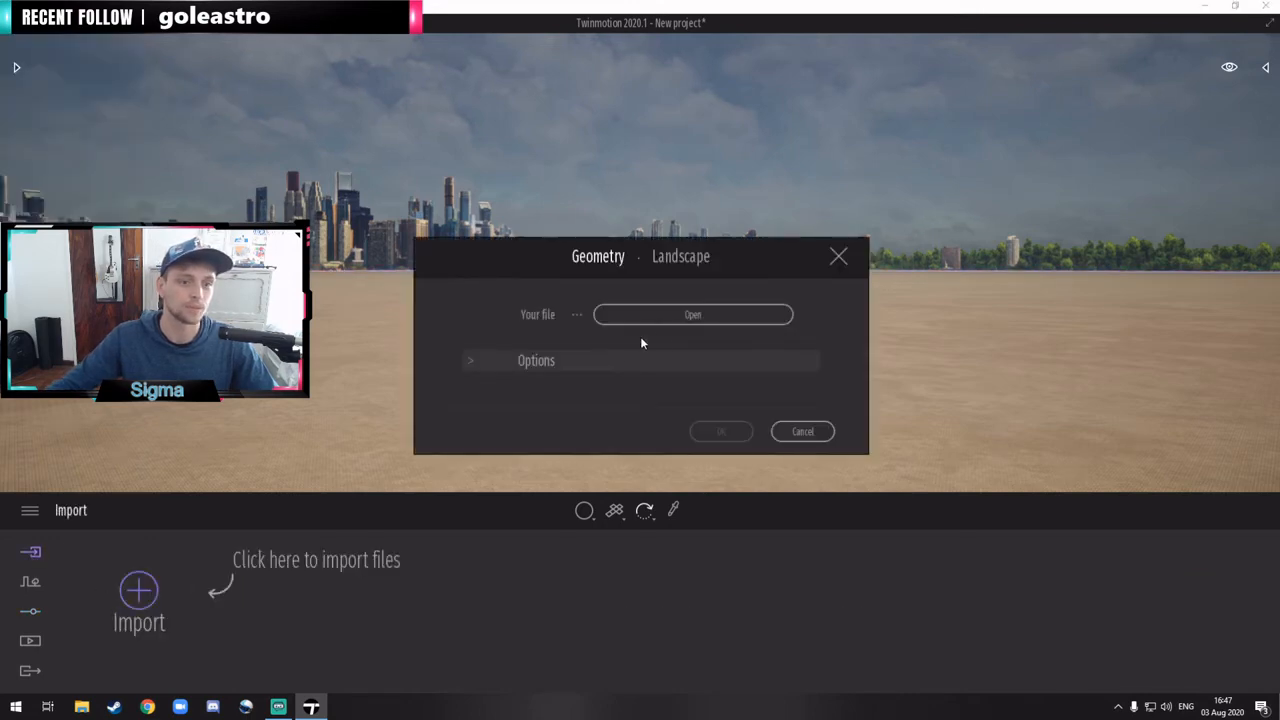
pyautogui.click(692, 314)
pyautogui.doubleClick(190, 176)
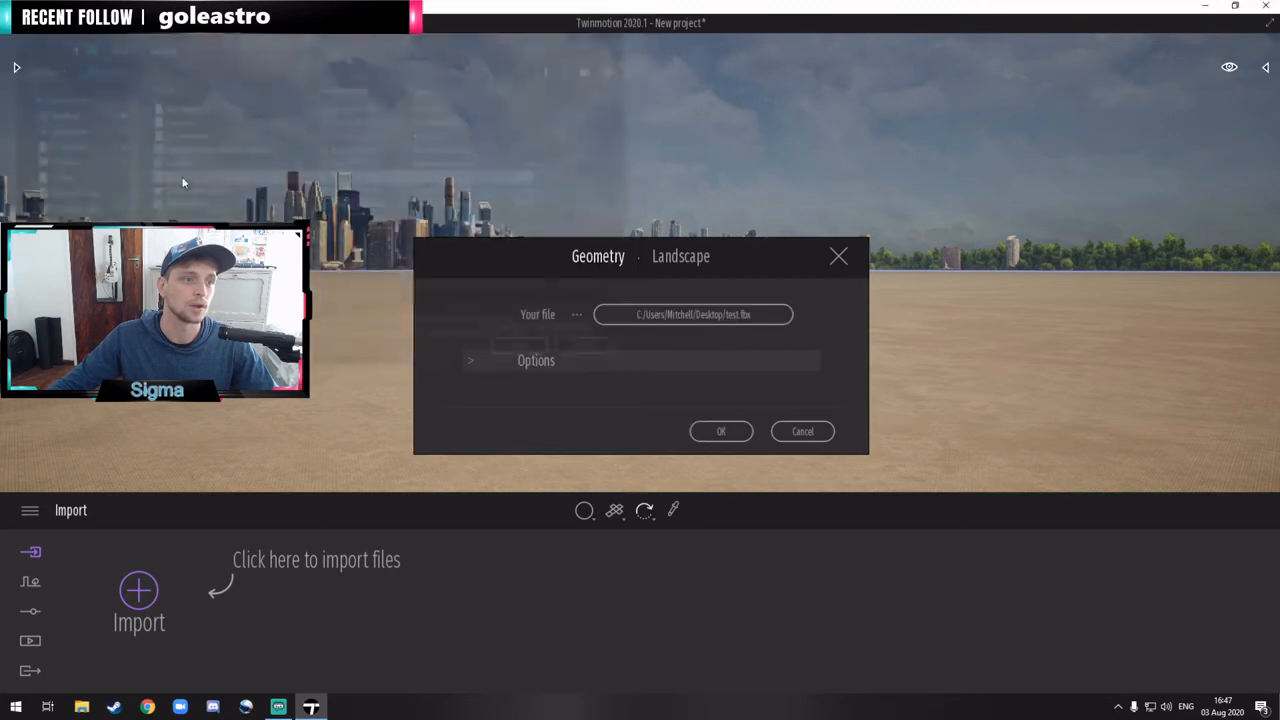
pyautogui.click(722, 432)
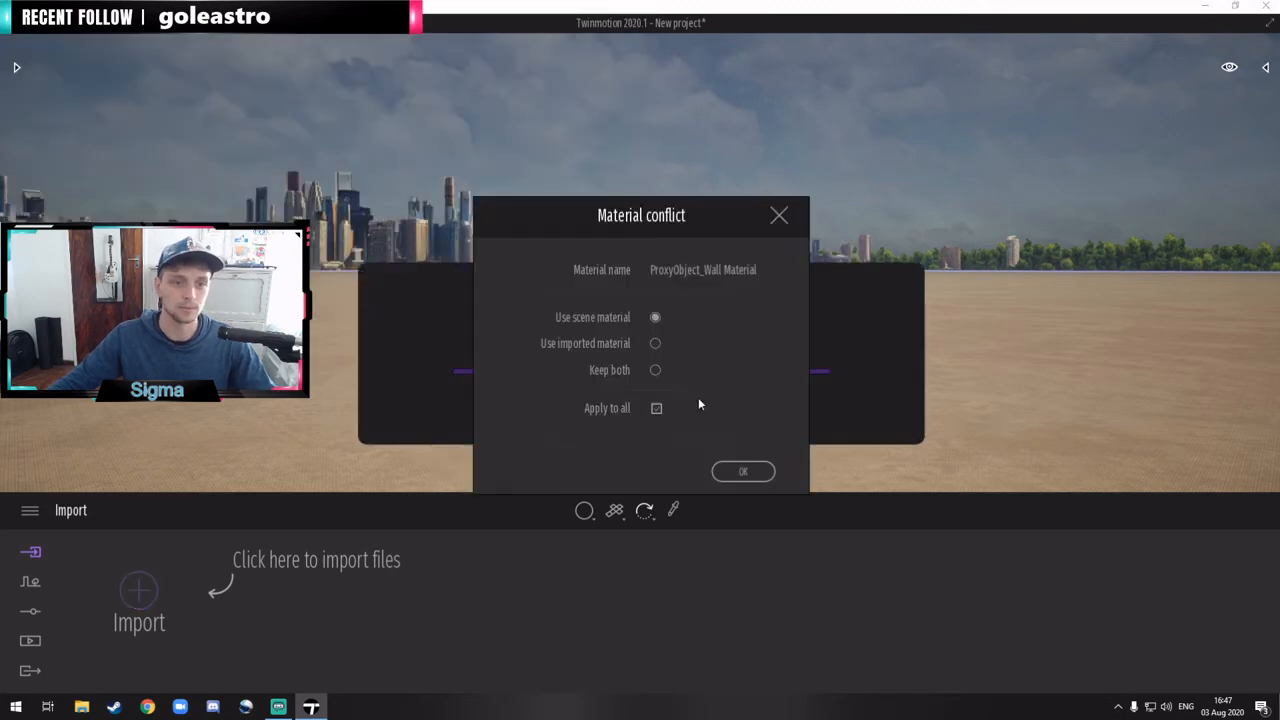
pyautogui.click(745, 475)
pyautogui.moveTo(738, 320); pyautogui.dragTo(502, 394, button='right')
pyautogui.press('w')
pyautogui.press('s')
# Step: Set the overall quality preference to Medium and apply it
pyautogui.click(30, 510)
pyautogui.click(50, 452)
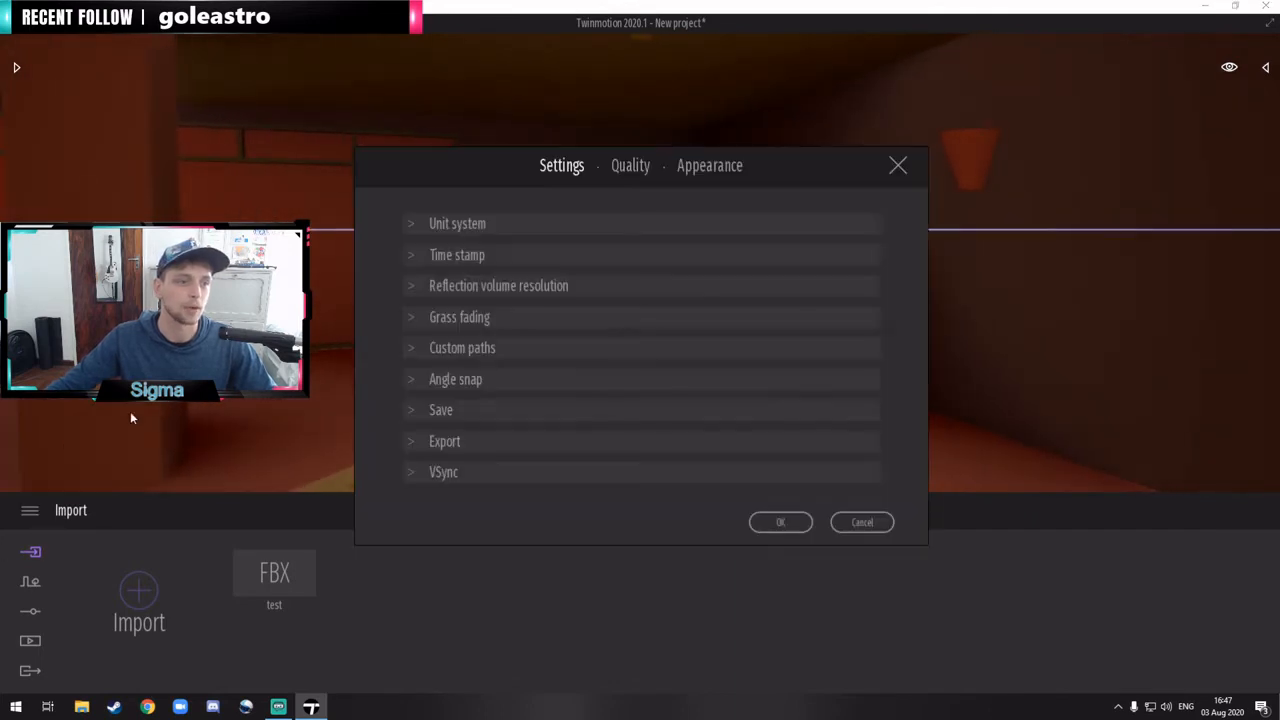
pyautogui.click(630, 166)
pyautogui.click(580, 349)
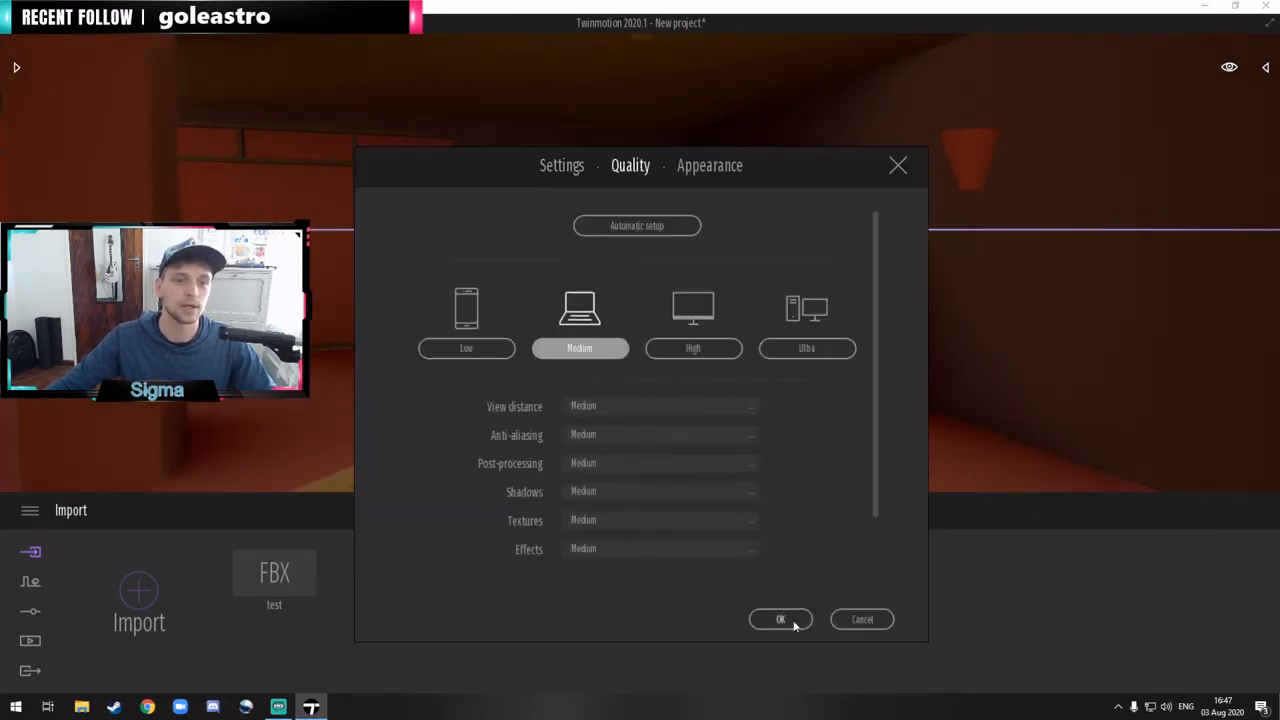
pyautogui.click(778, 619)
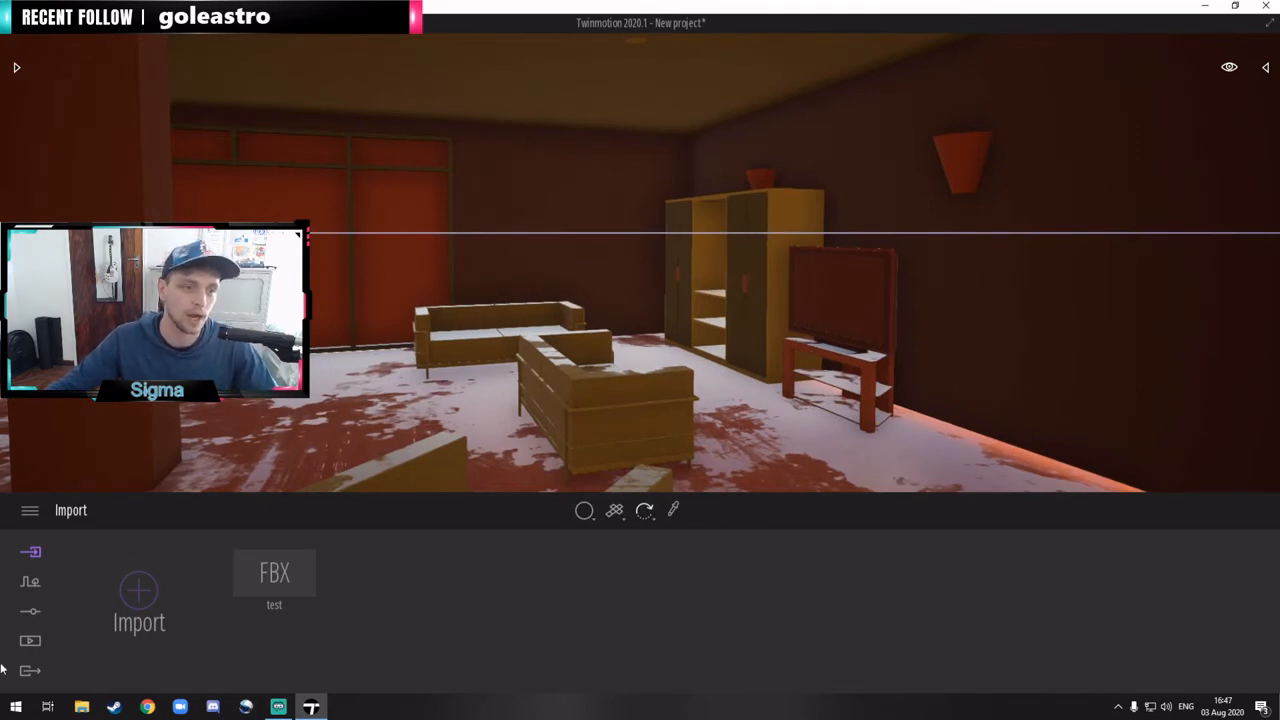
# Step: Move the scene's weather slightly past the cloud mark to make it rain in the imported room
pyautogui.click(30, 611)
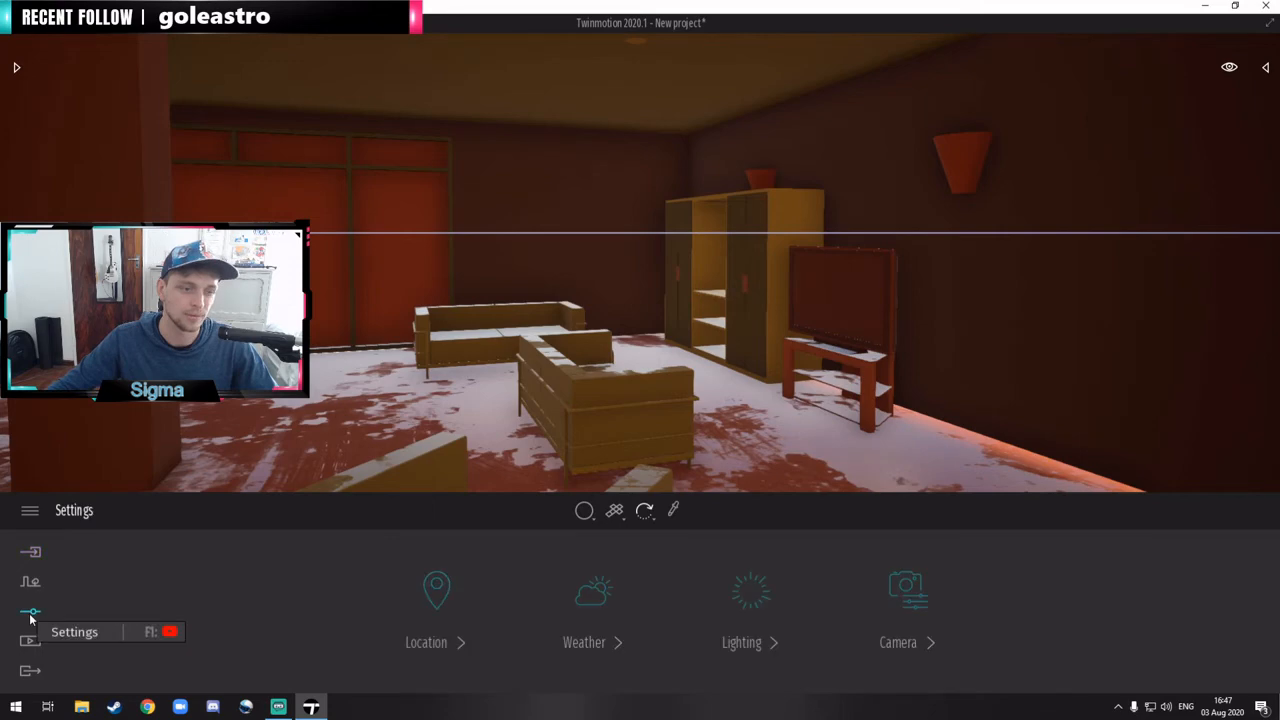
pyautogui.click(597, 592)
pyautogui.moveTo(240, 608); pyautogui.dragTo(285, 609)
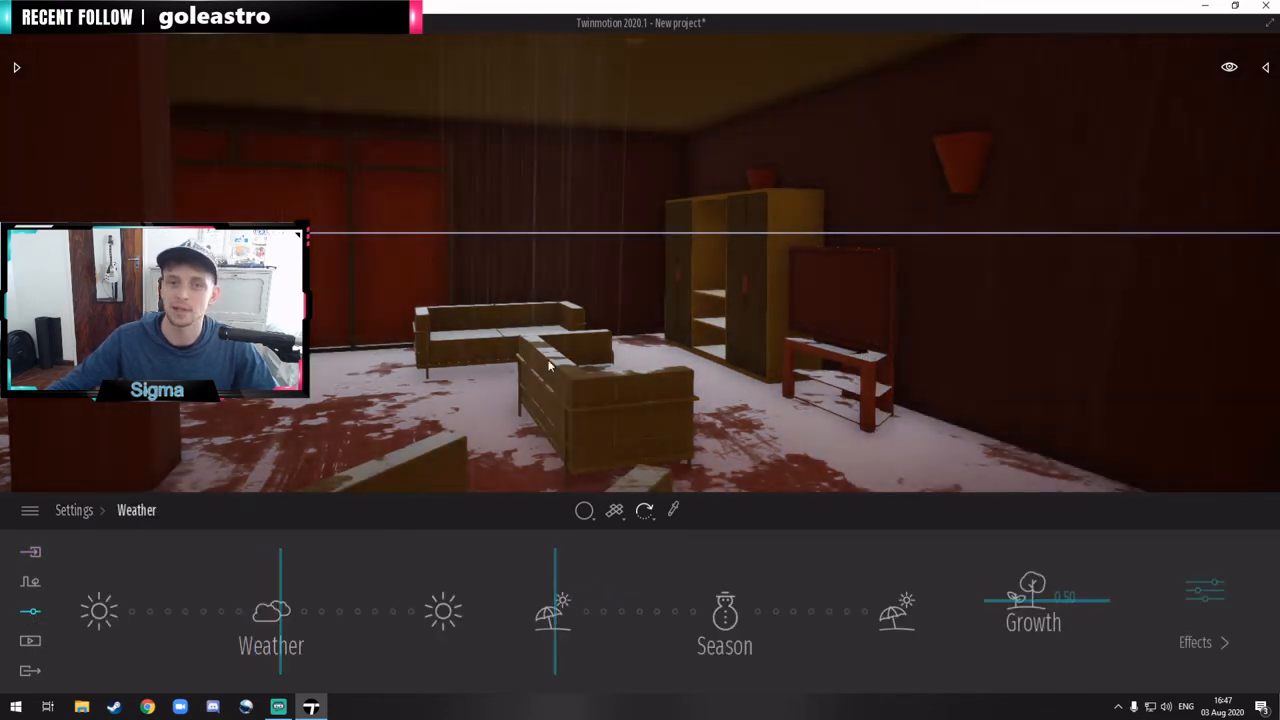
pyautogui.moveTo(600, 246); pyautogui.dragTo(655, 203, button='right')
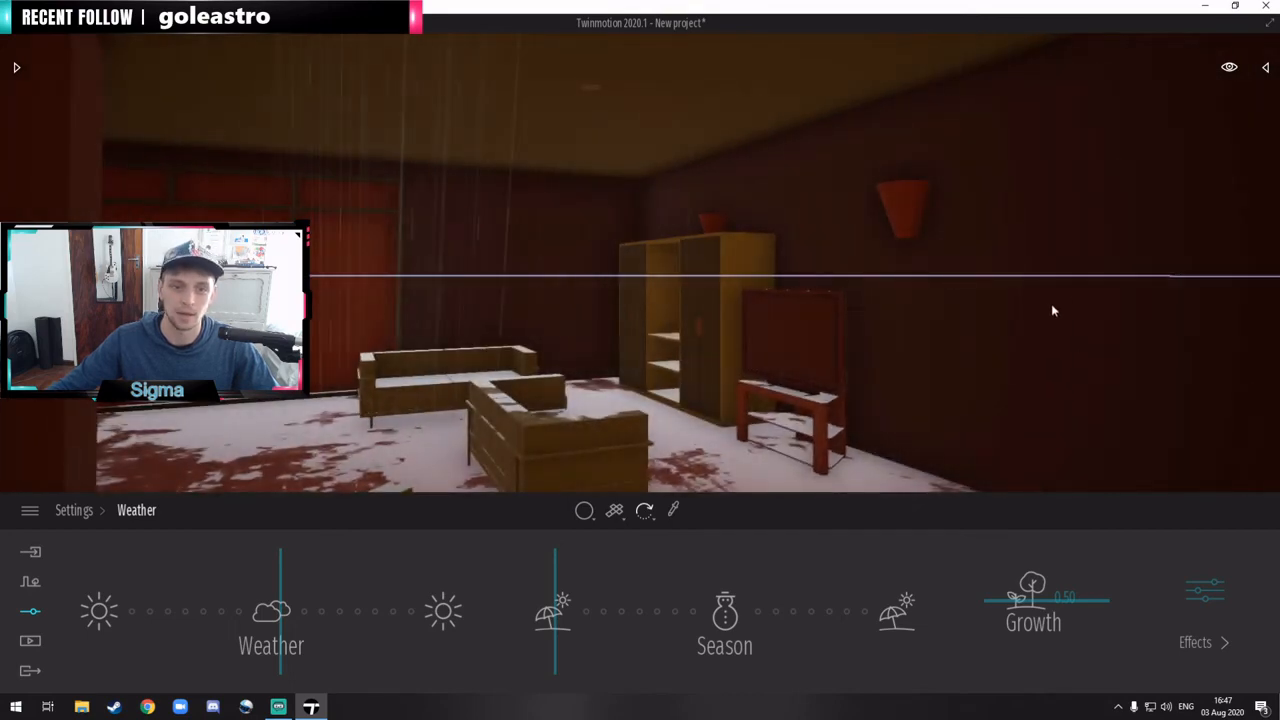
# Step: Set the overall quality preference to Low and apply it to the rainy interior
pyautogui.click(32, 513)
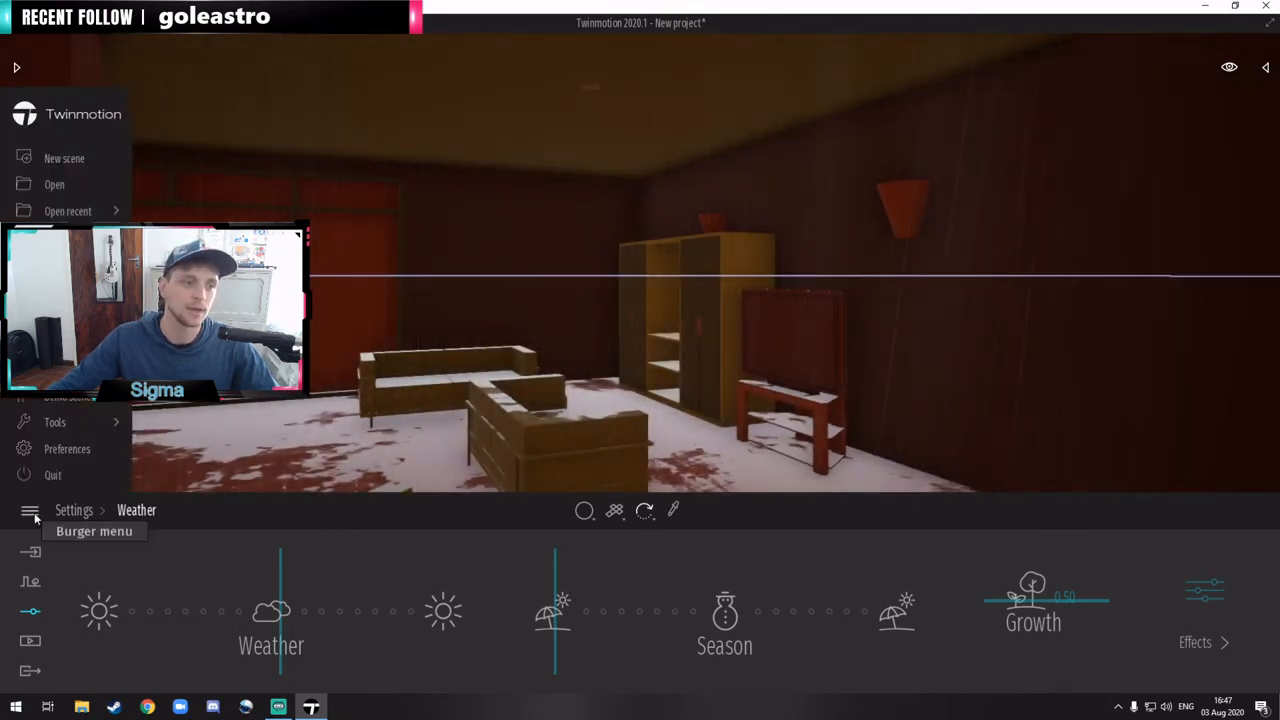
pyautogui.click(66, 449)
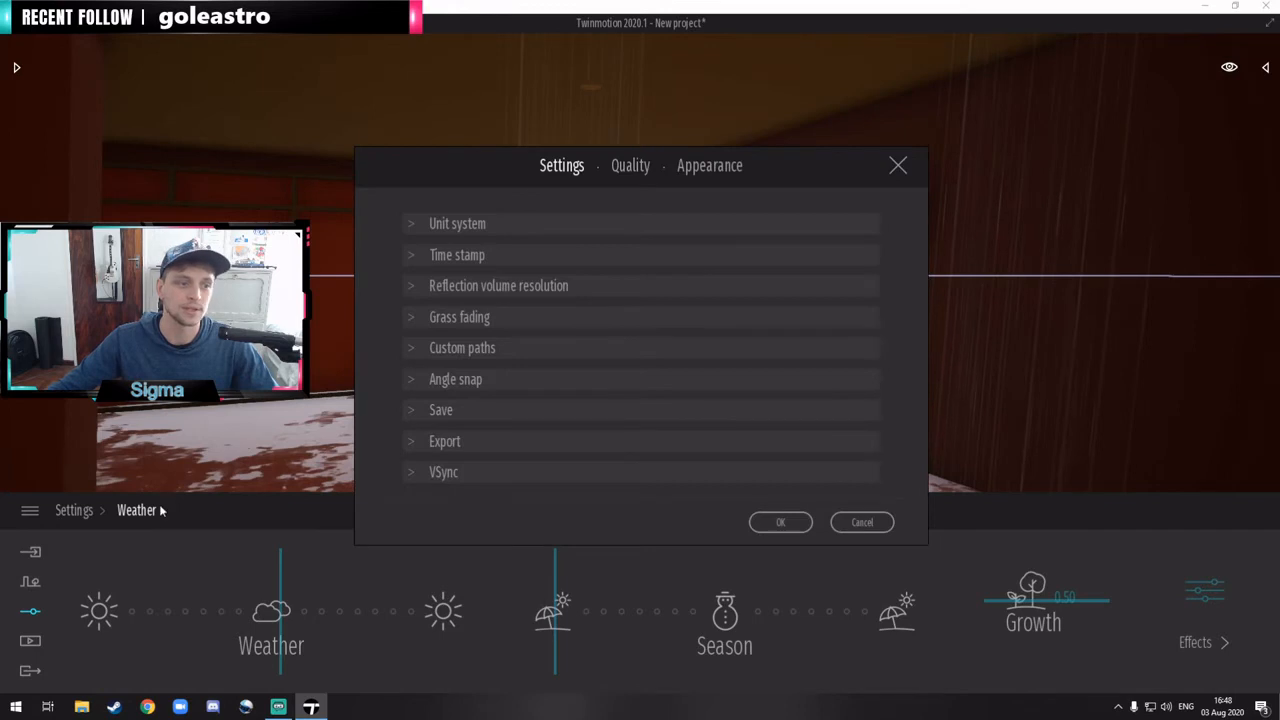
pyautogui.click(896, 166)
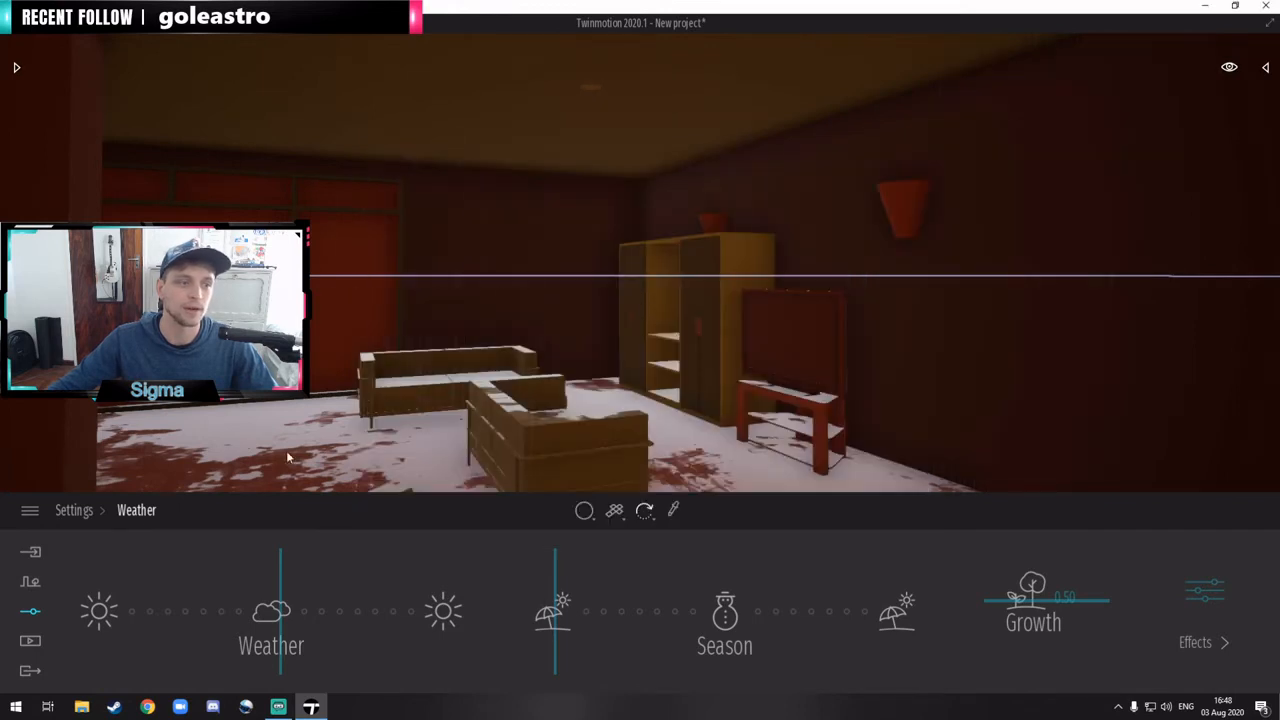
pyautogui.click(30, 512)
pyautogui.click(62, 449)
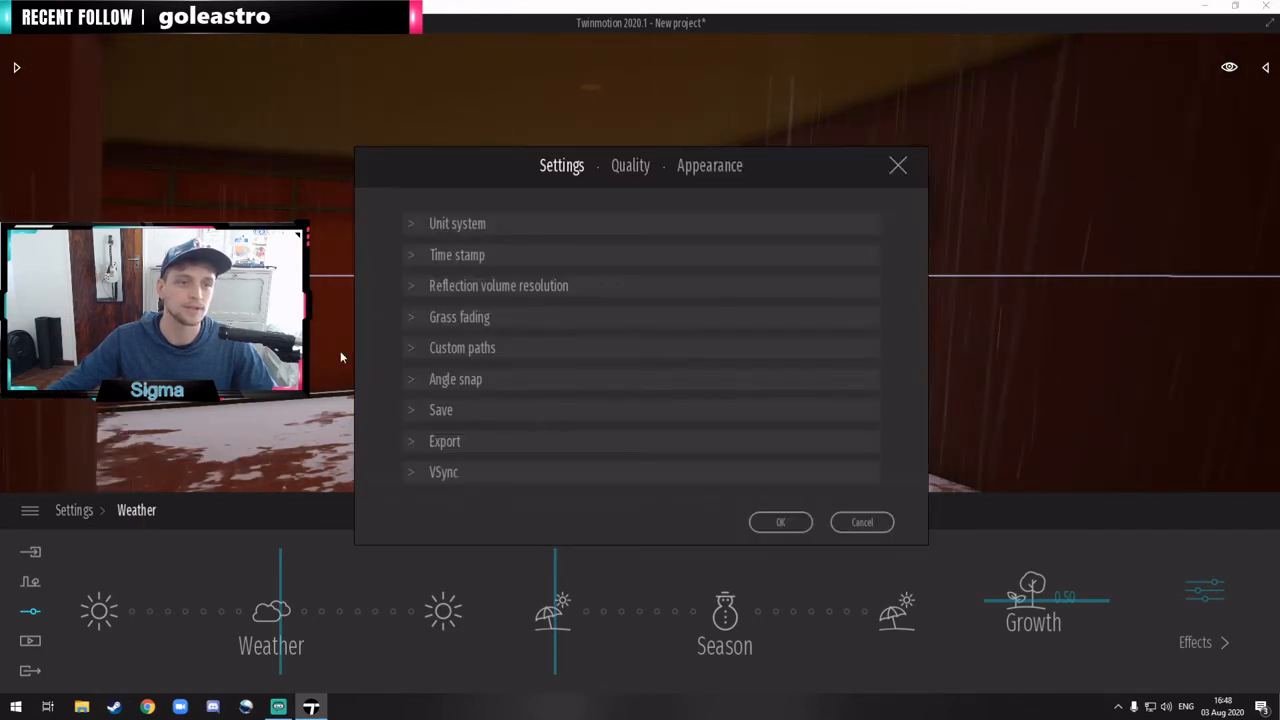
pyautogui.click(633, 167)
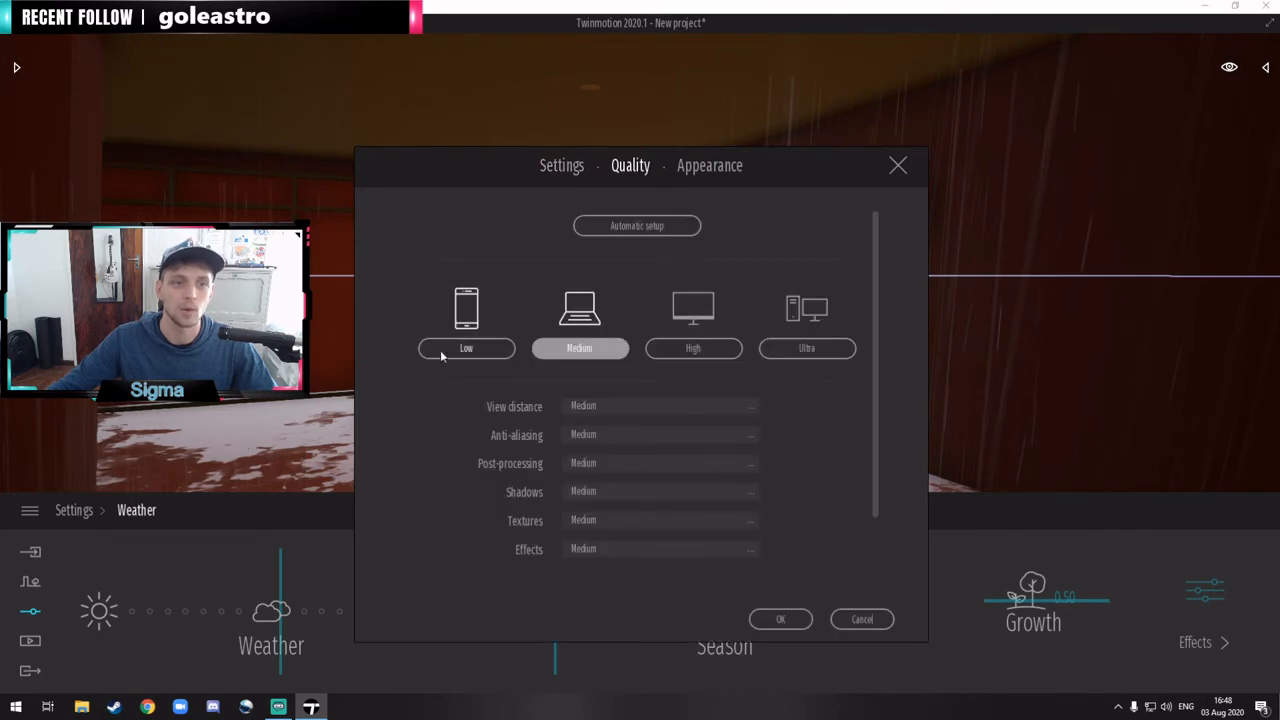
pyautogui.click(475, 351)
pyautogui.click(781, 619)
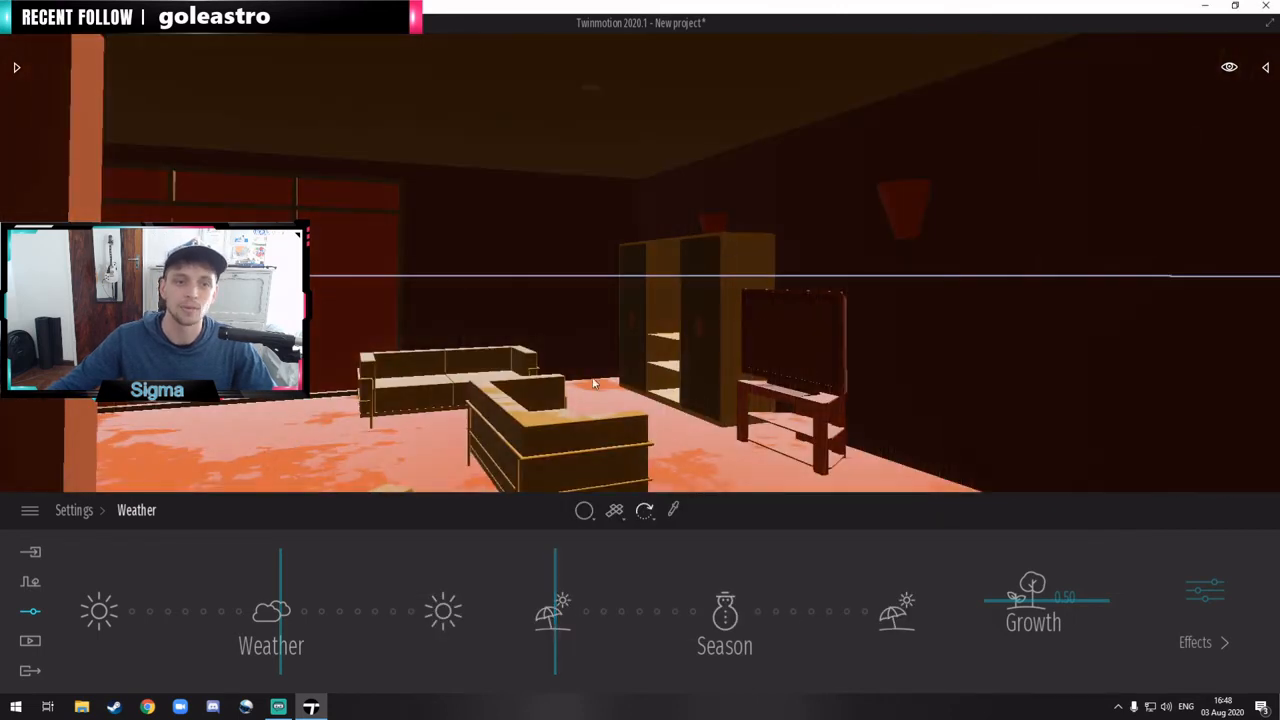
# Step: Set the overall quality preference to High and apply it to the rainy interior
pyautogui.click(29, 510)
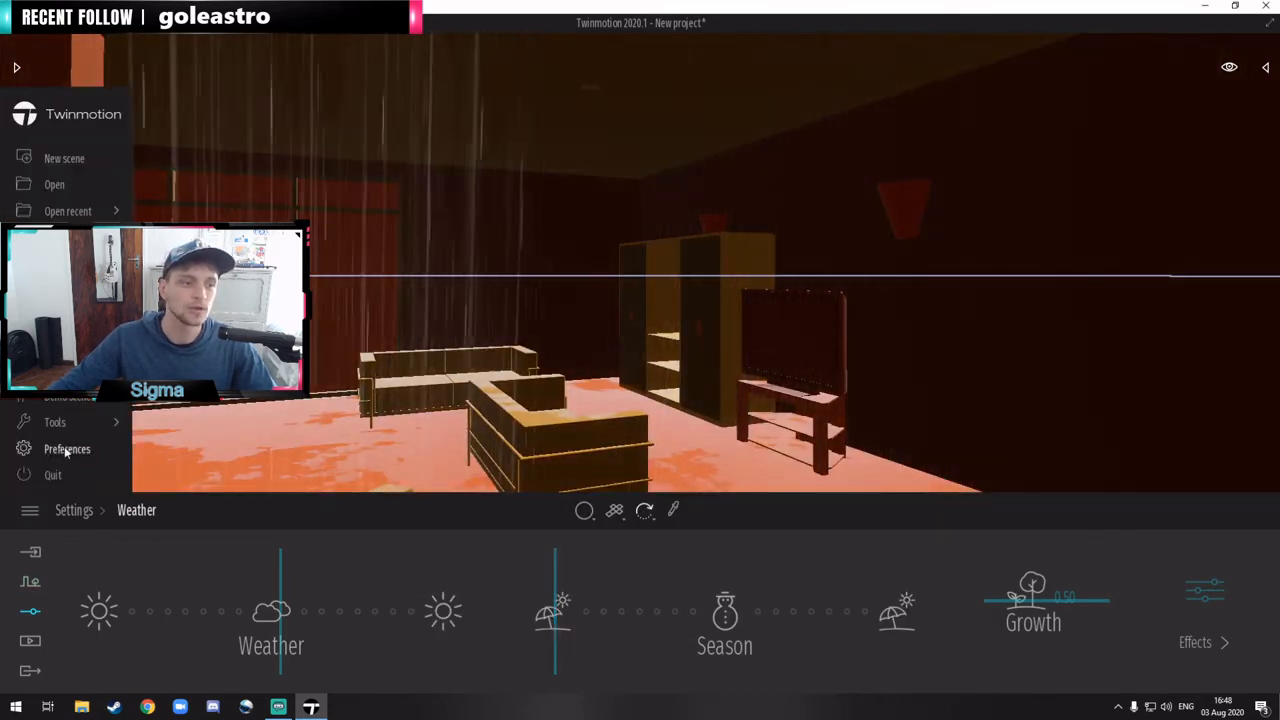
pyautogui.click(62, 449)
pyautogui.click(631, 166)
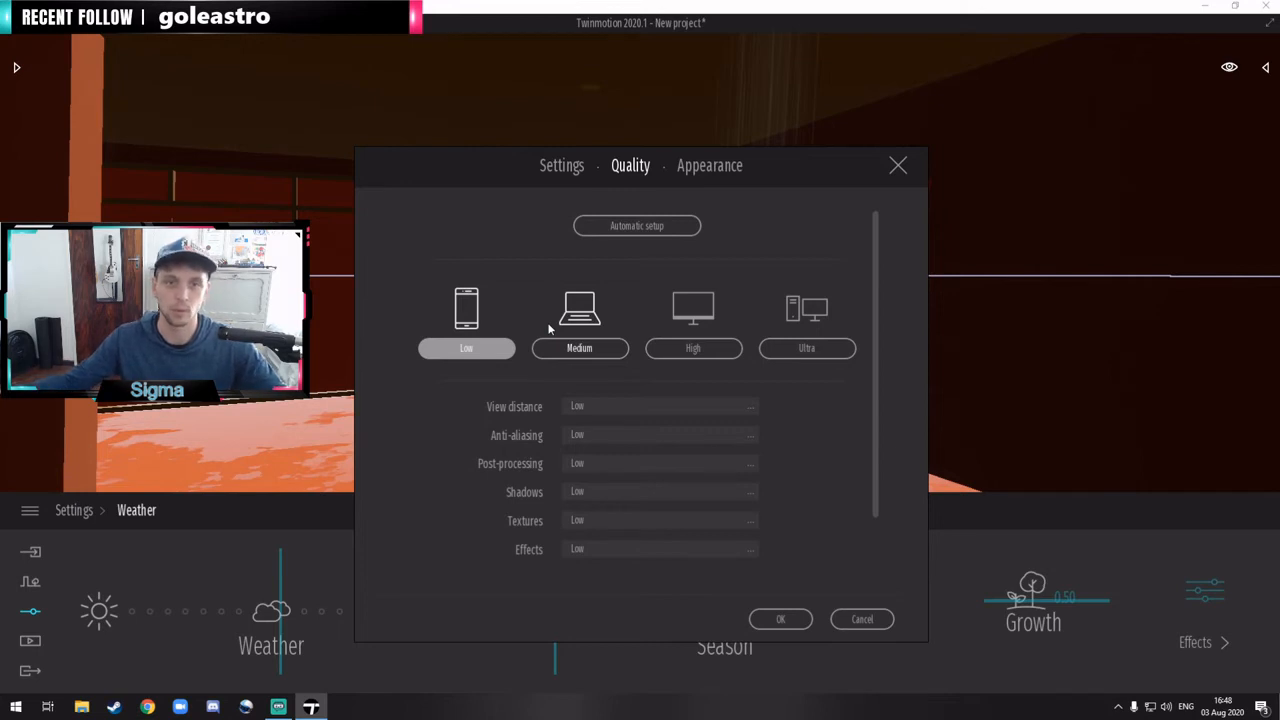
pyautogui.click(703, 349)
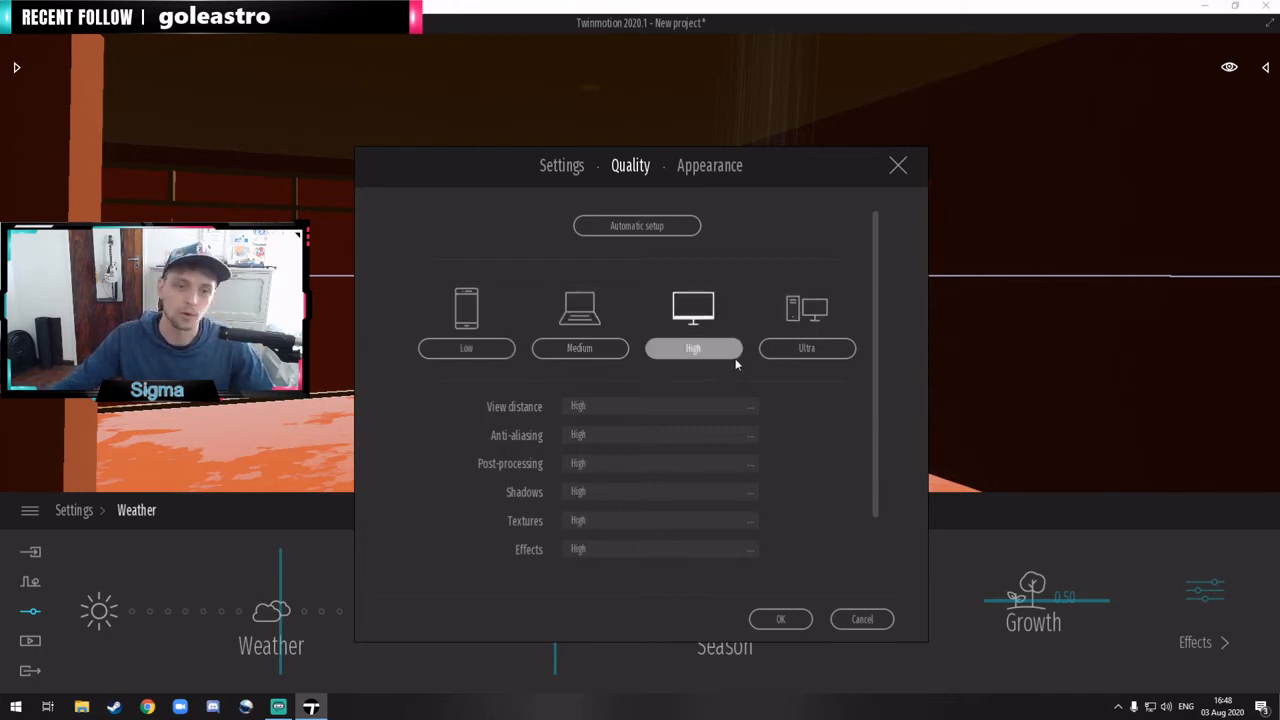
pyautogui.click(781, 620)
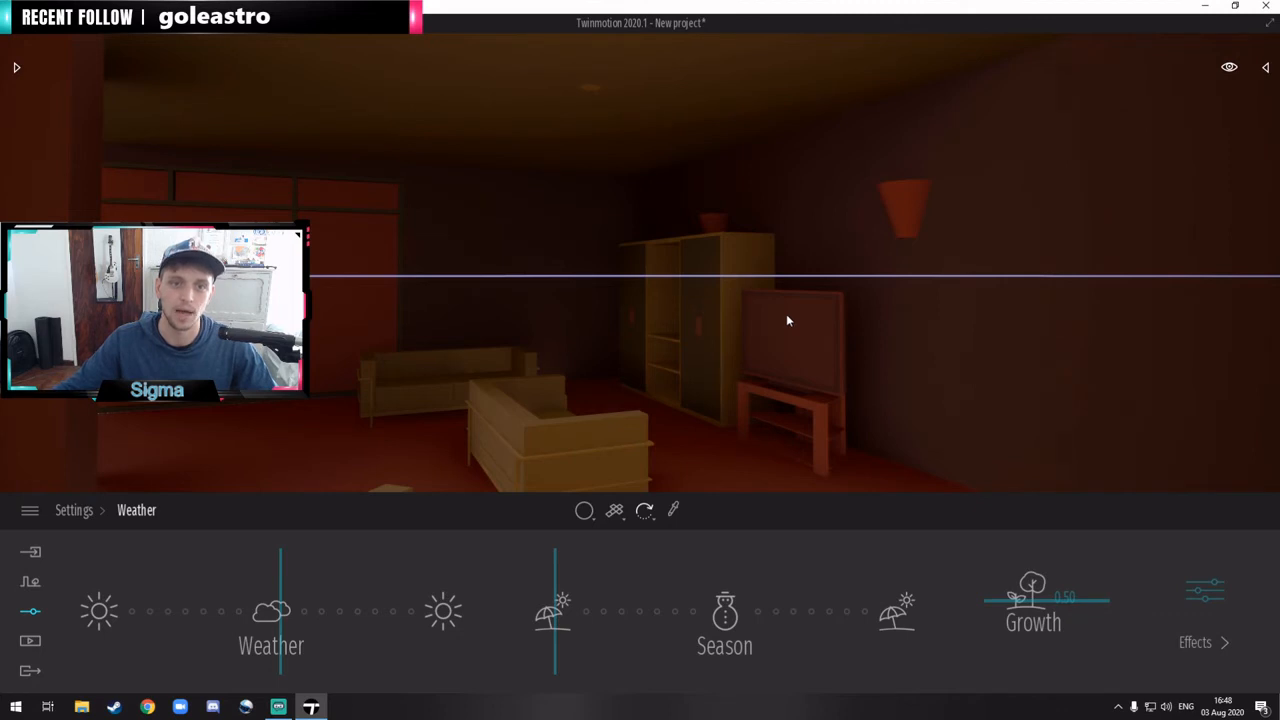
# Step: Go outside the model and check the quality preferences, accepting them with the High preset
pyautogui.moveTo(776, 336); pyautogui.dragTo(786, 339, button='right')
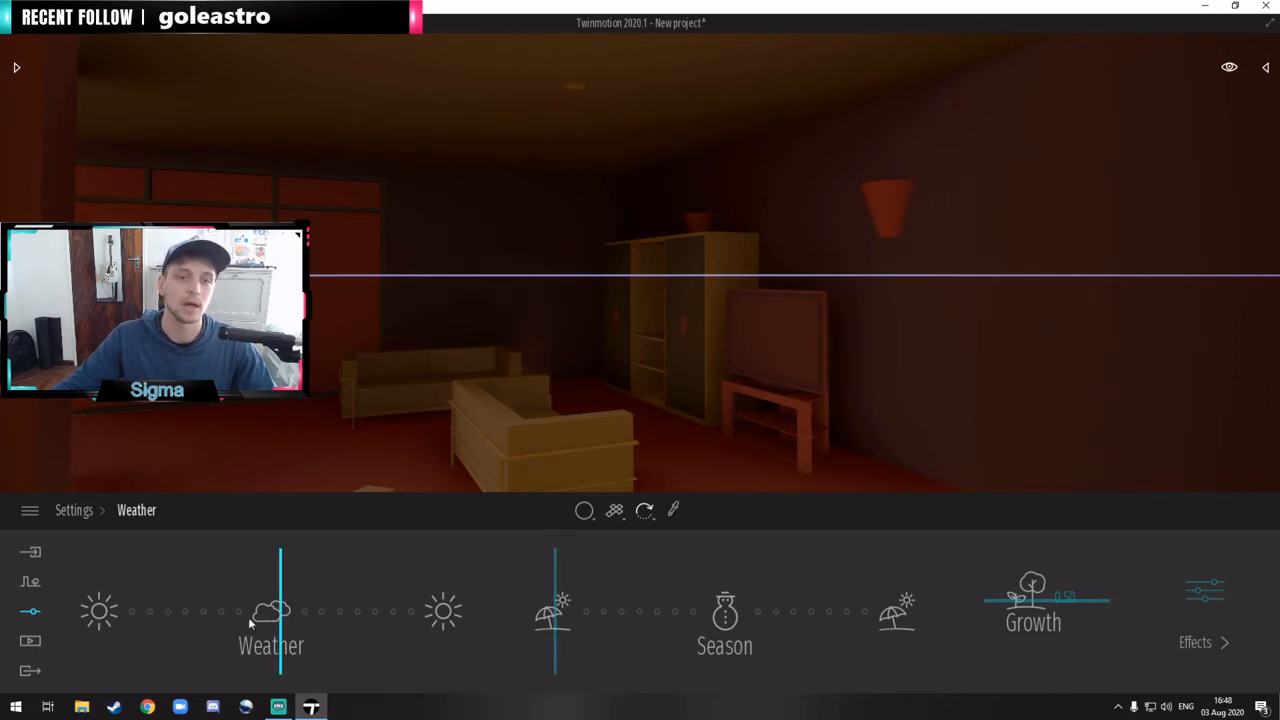
pyautogui.press('d')
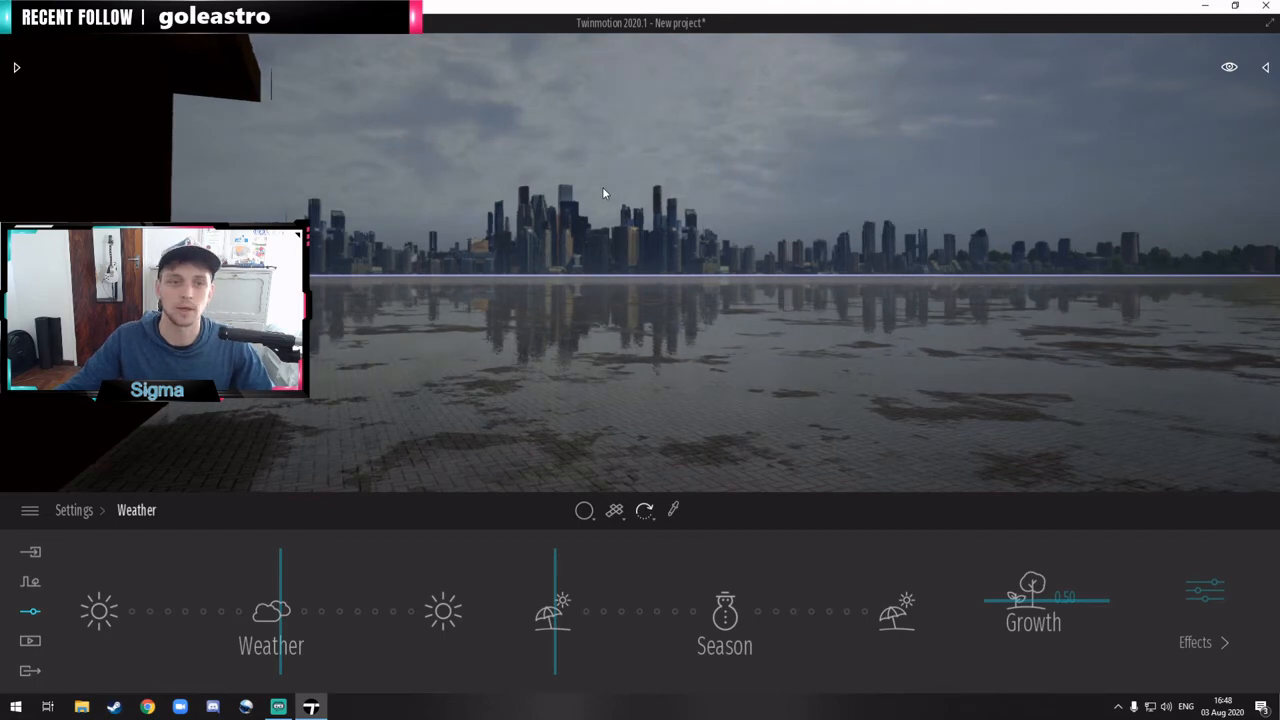
pyautogui.click(30, 511)
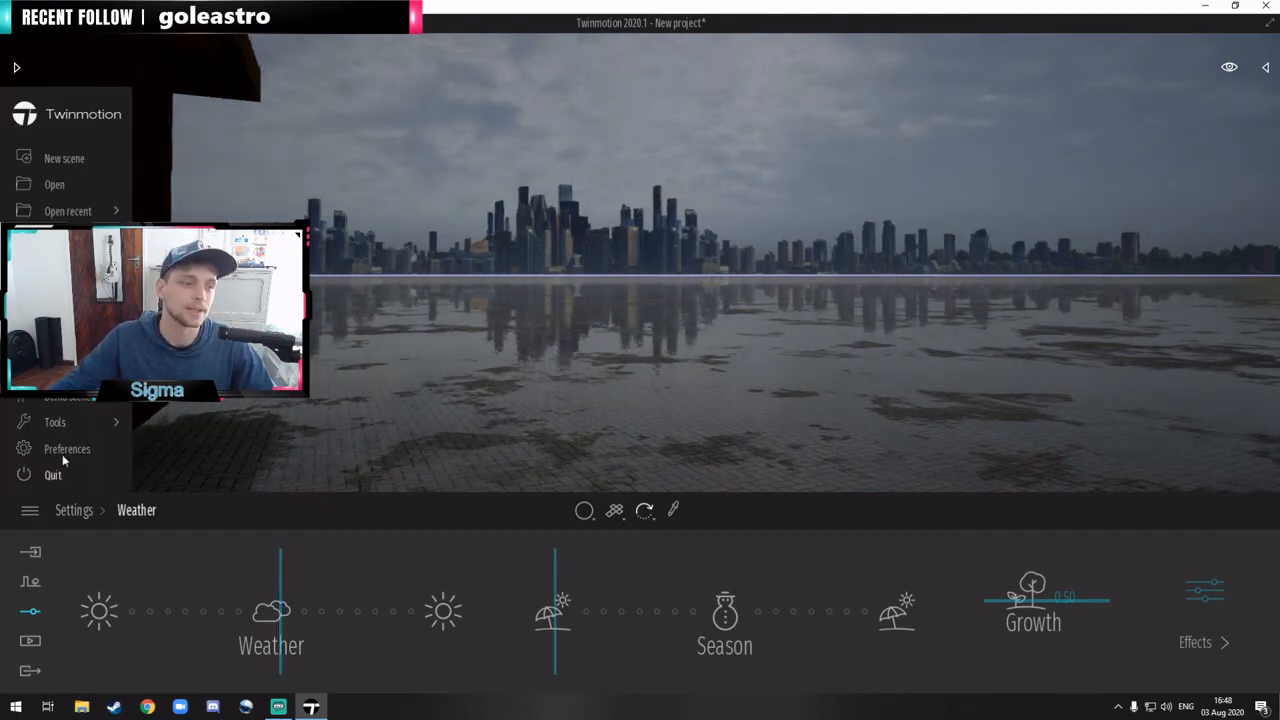
pyautogui.click(70, 448)
pyautogui.click(631, 166)
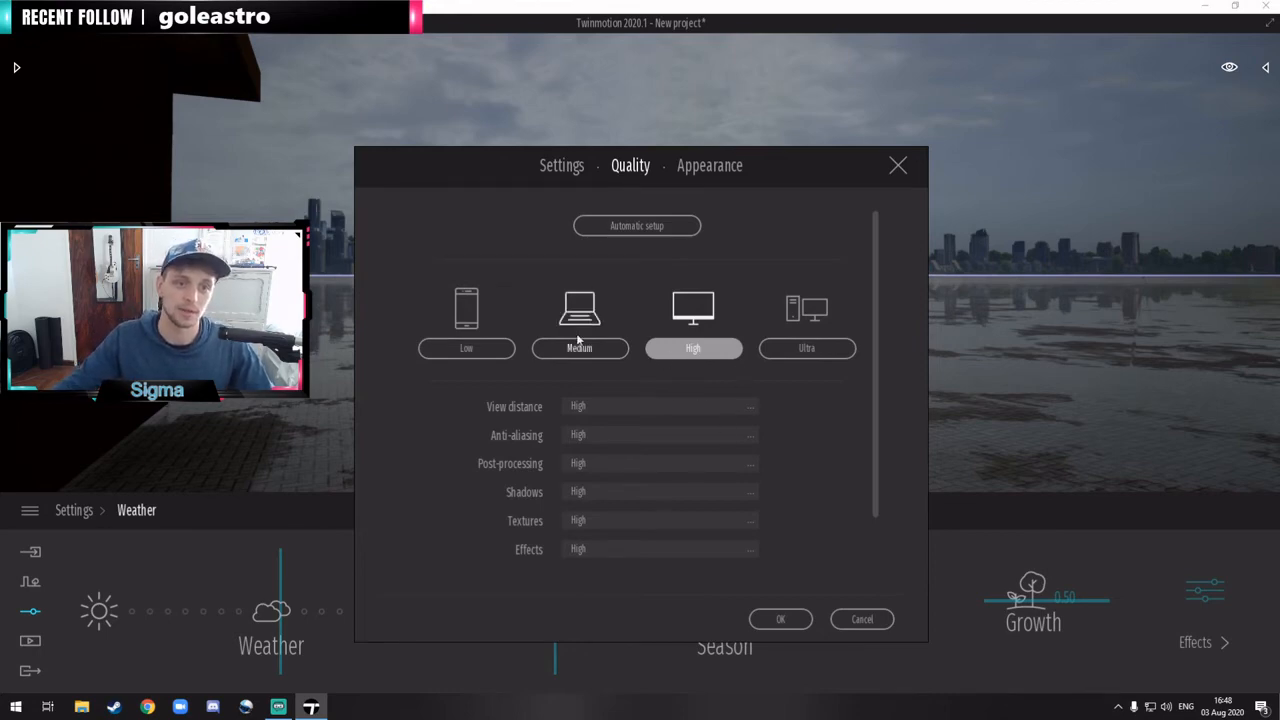
pyautogui.click(781, 620)
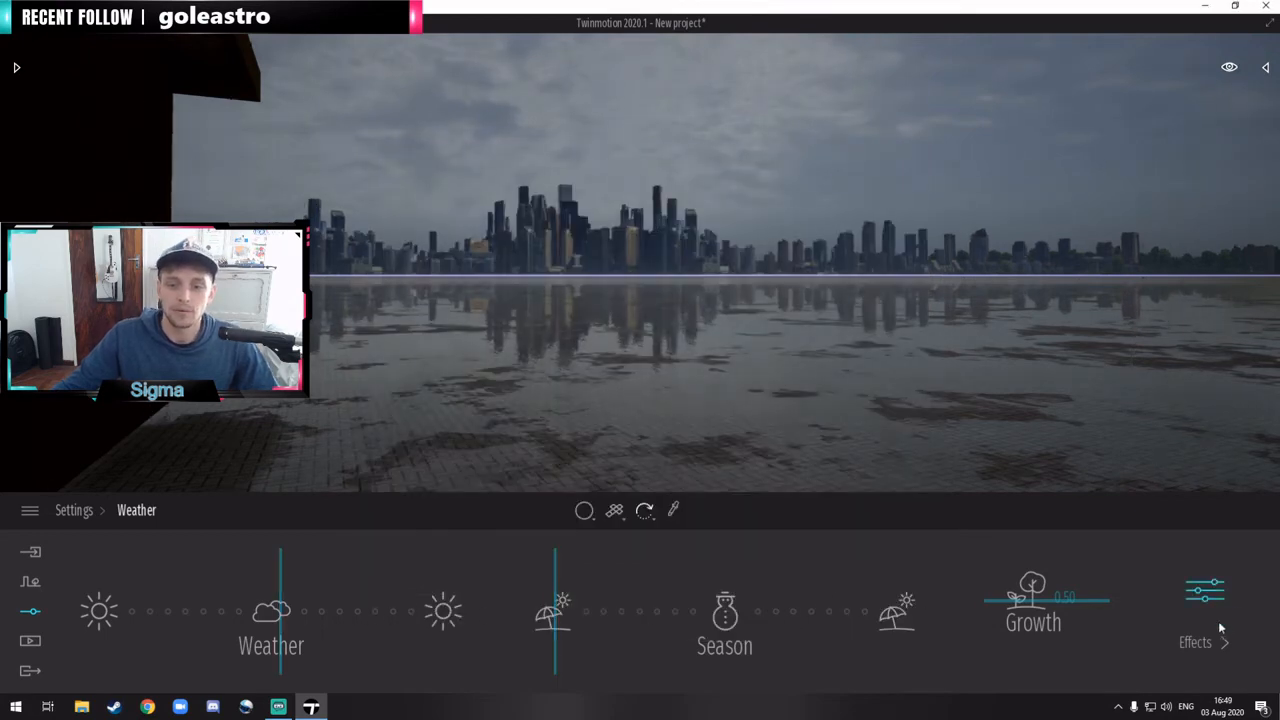
# Step: Place a Horse Chestnut from the Trees library on the paved ground outside the model and deselect it
pyautogui.click(1200, 595)
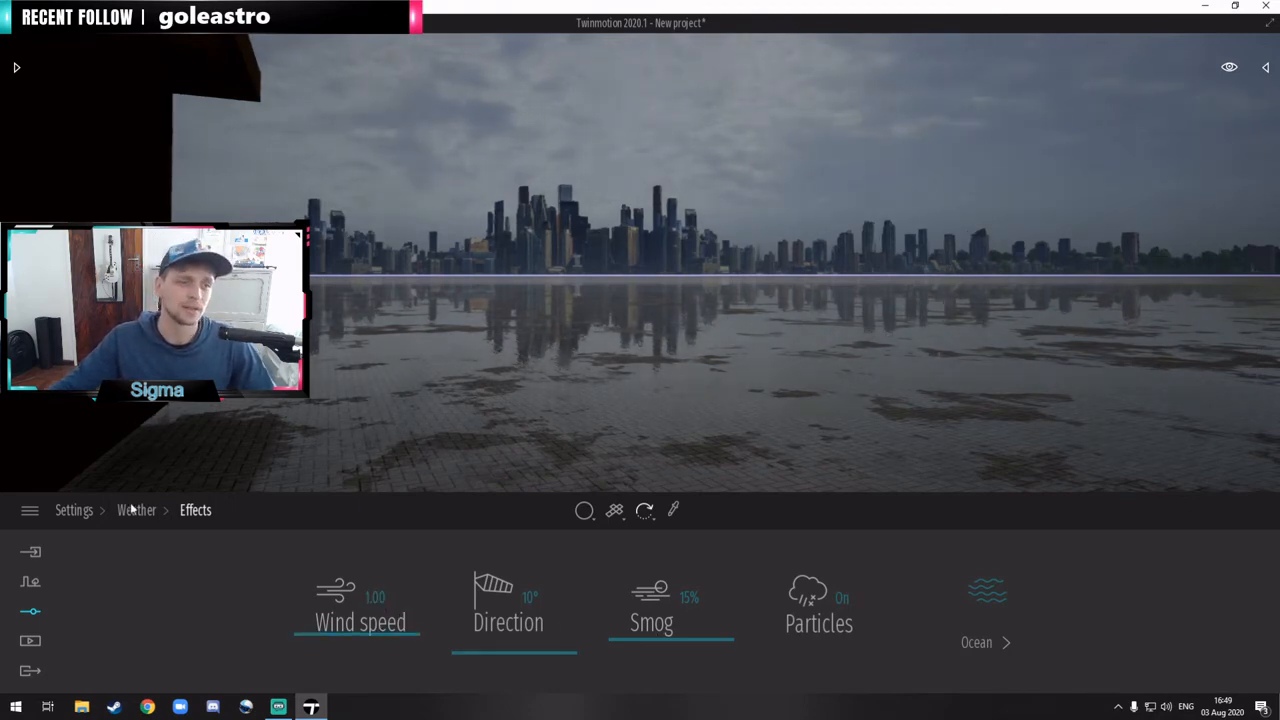
pyautogui.click(18, 66)
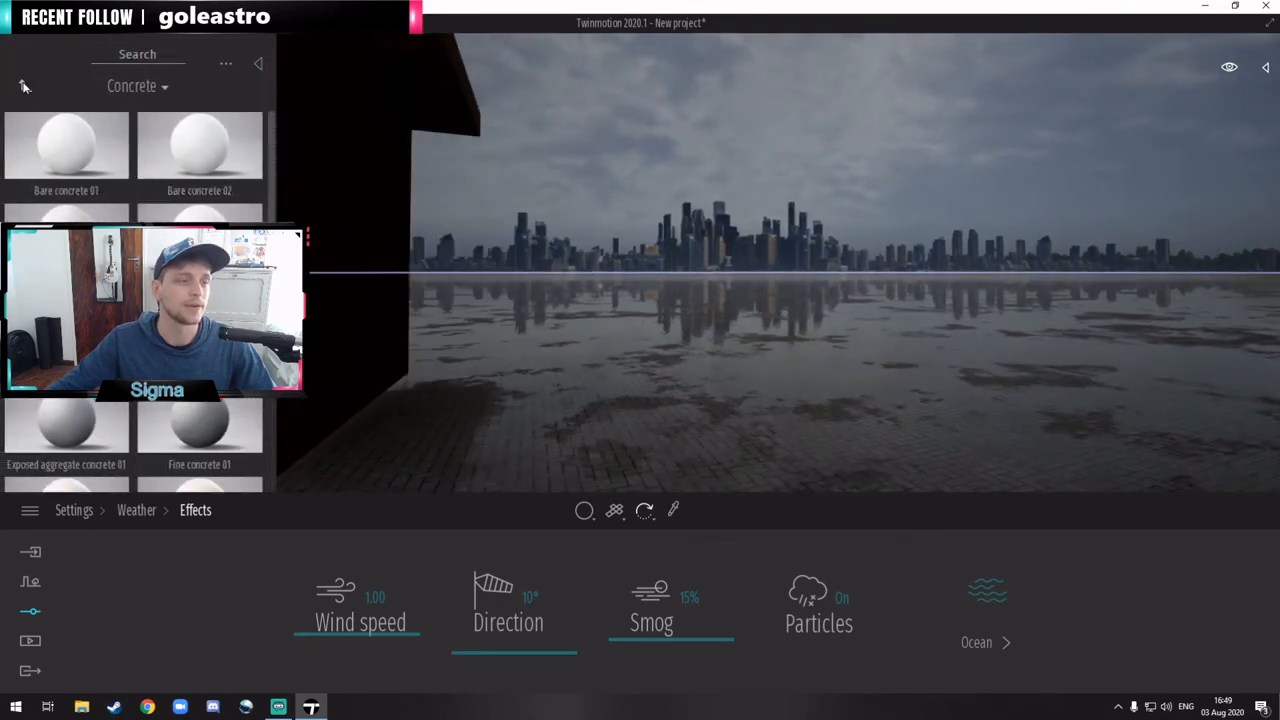
pyautogui.click(24, 87)
pyautogui.click(206, 150)
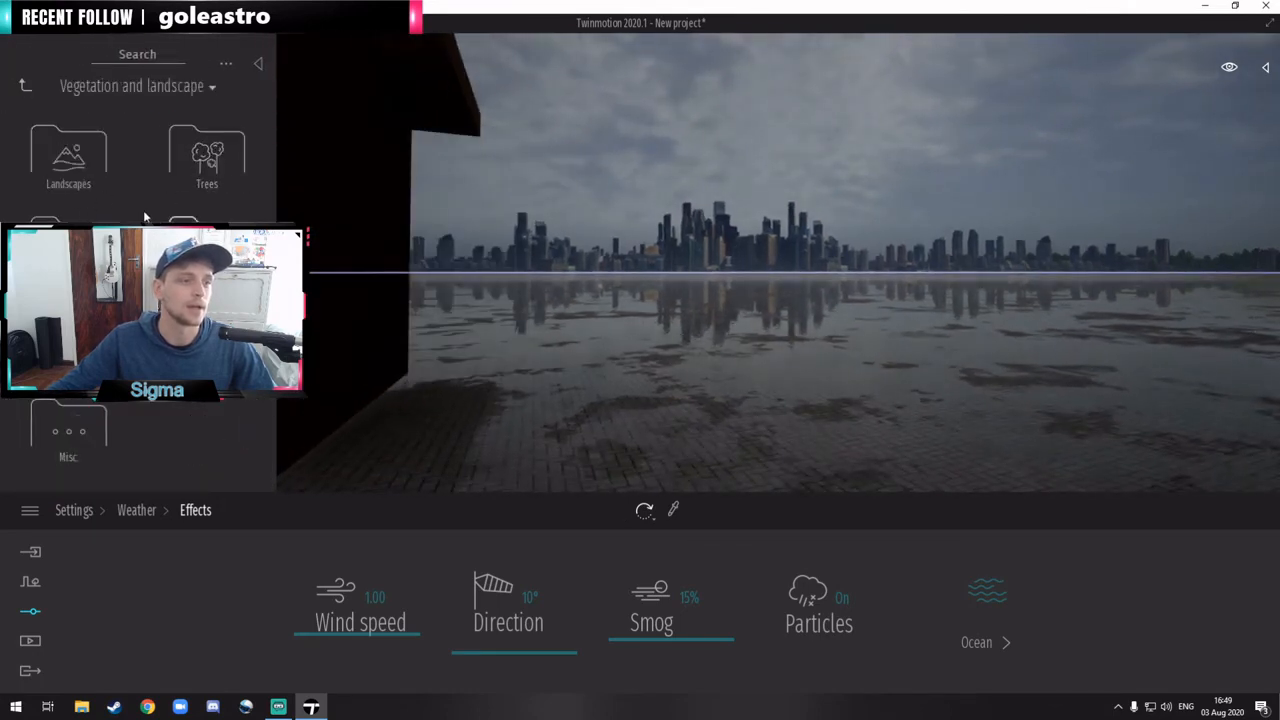
pyautogui.click(206, 152)
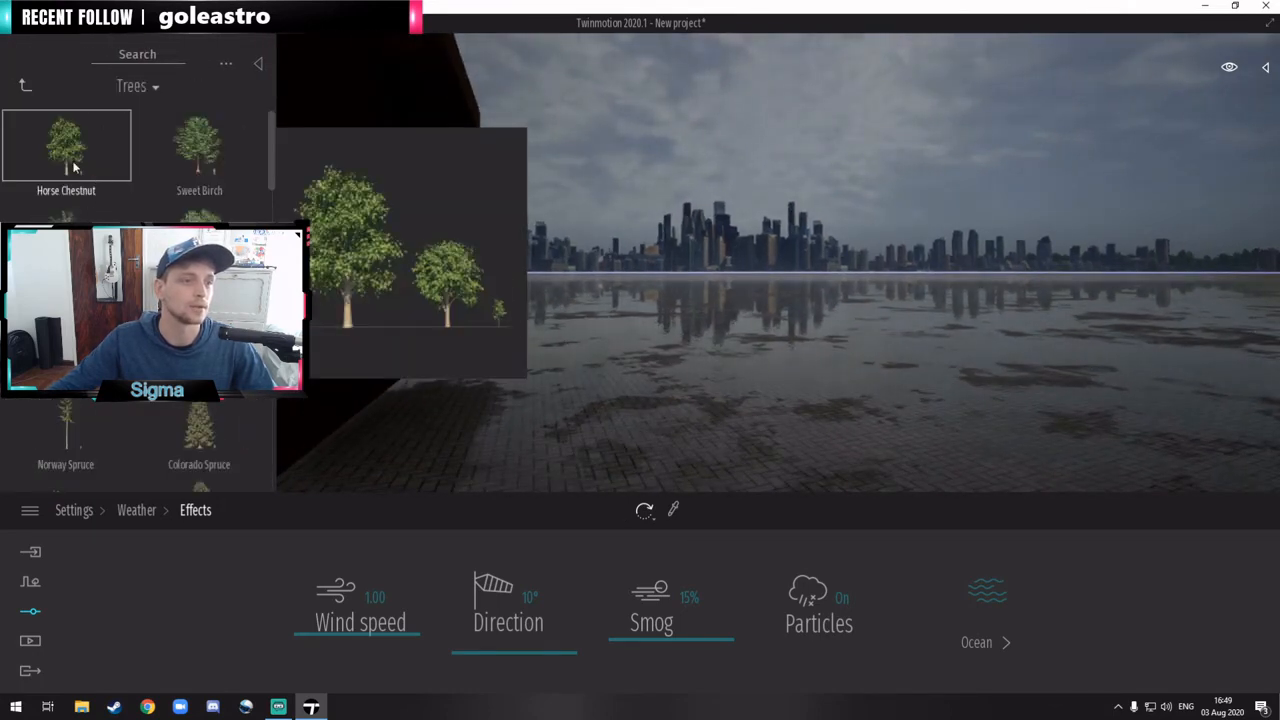
pyautogui.moveTo(75, 168); pyautogui.dragTo(895, 388)
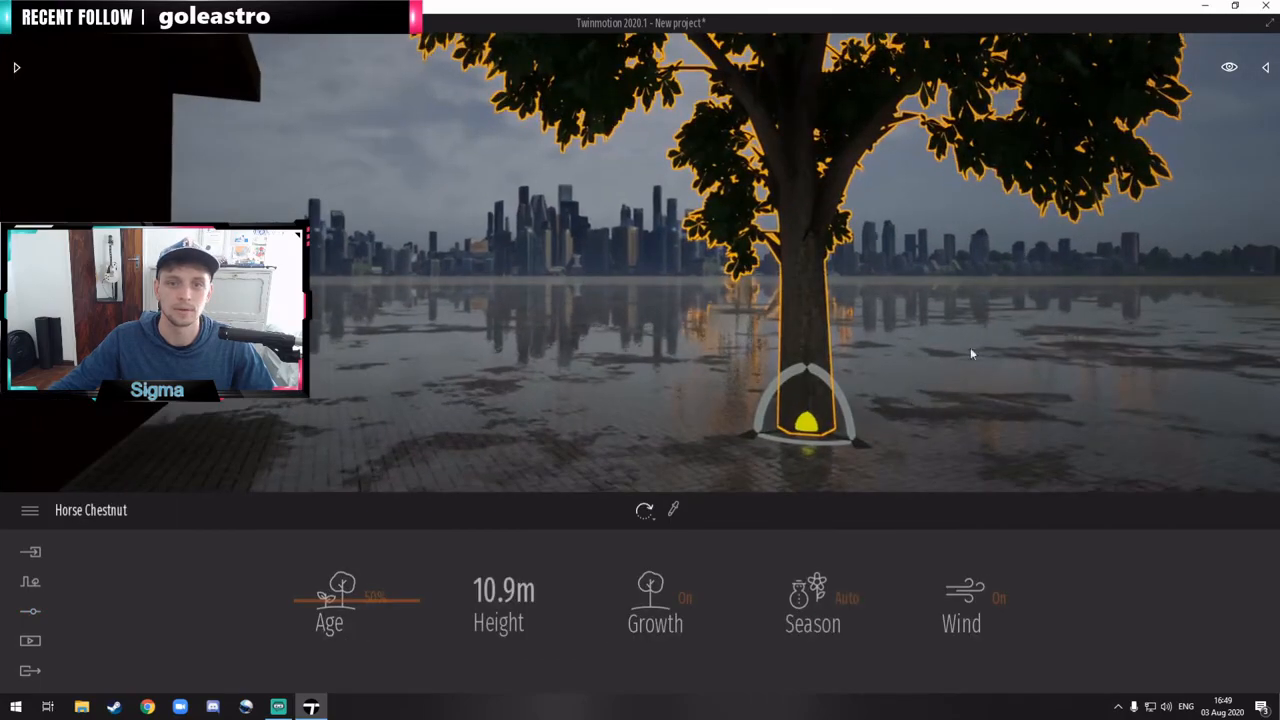
pyautogui.press('e')
pyautogui.press('d')
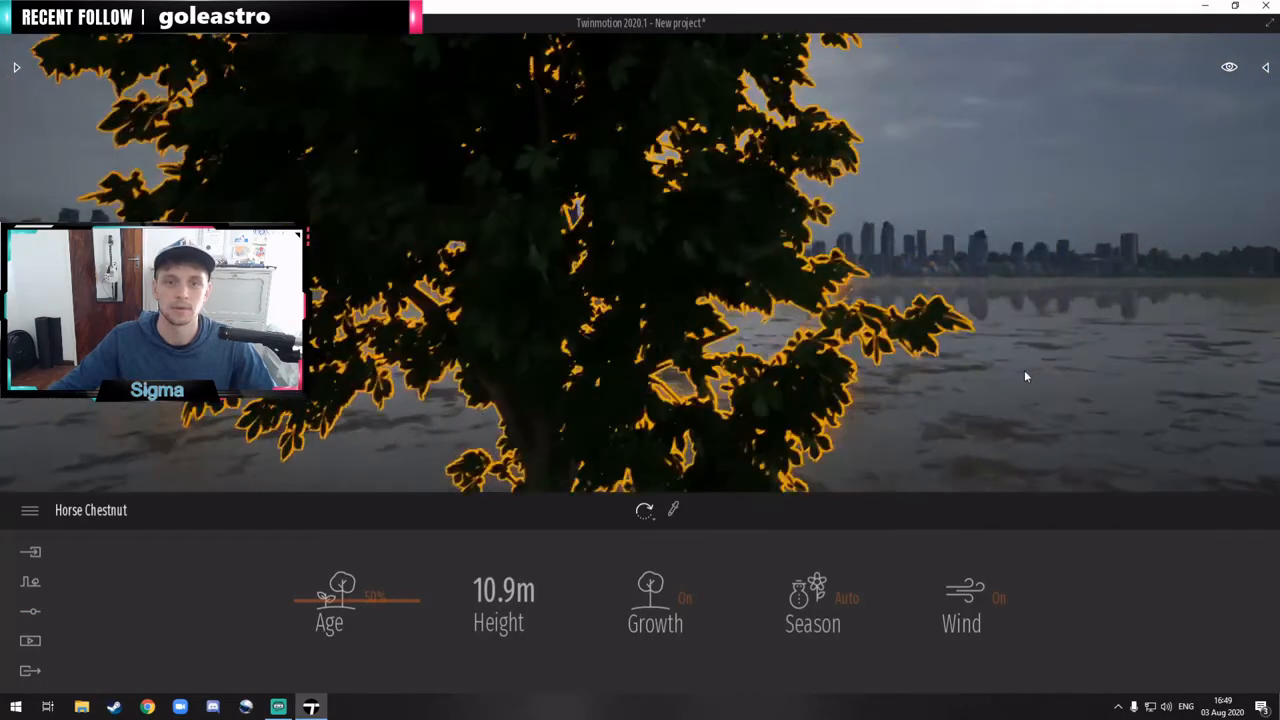
pyautogui.click(1005, 279)
pyautogui.press('s')
pyautogui.press('a')
pyautogui.press('d')
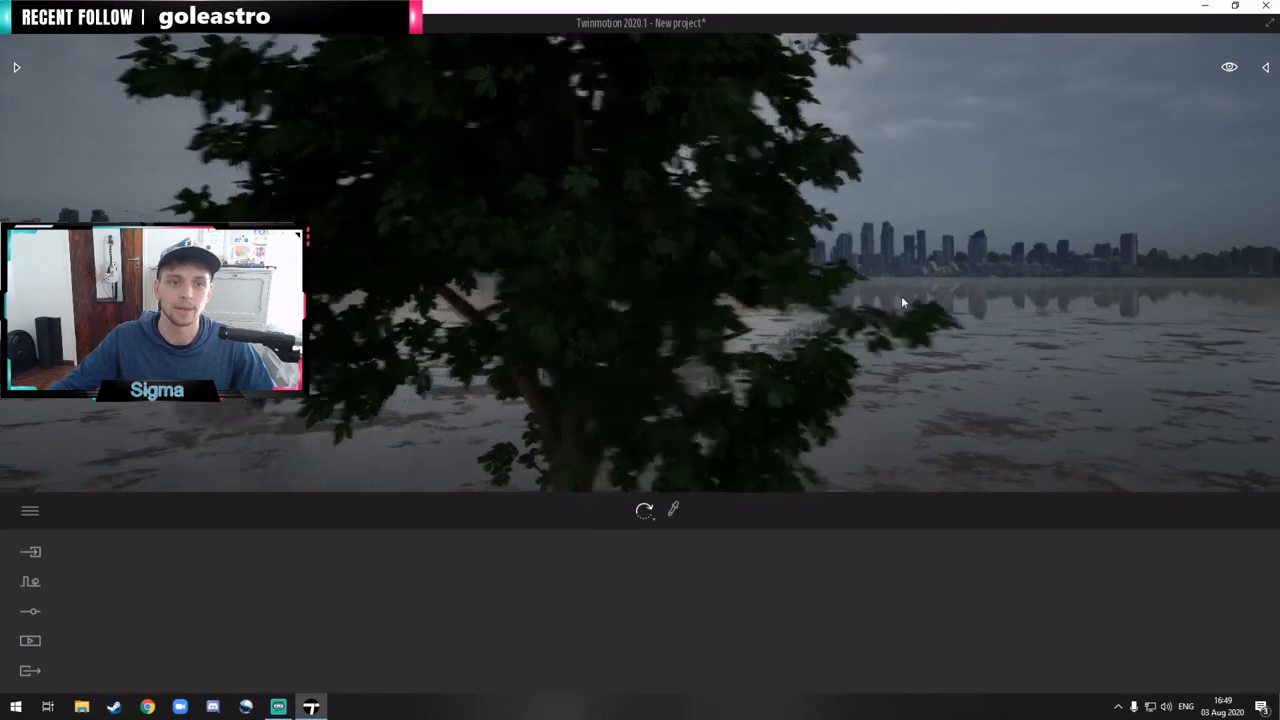
pyautogui.press('a')
# Step: Try the scene's wind speed at 5.00 and 0.00, and settle on 1.37 in the weather effects
pyautogui.click(30, 612)
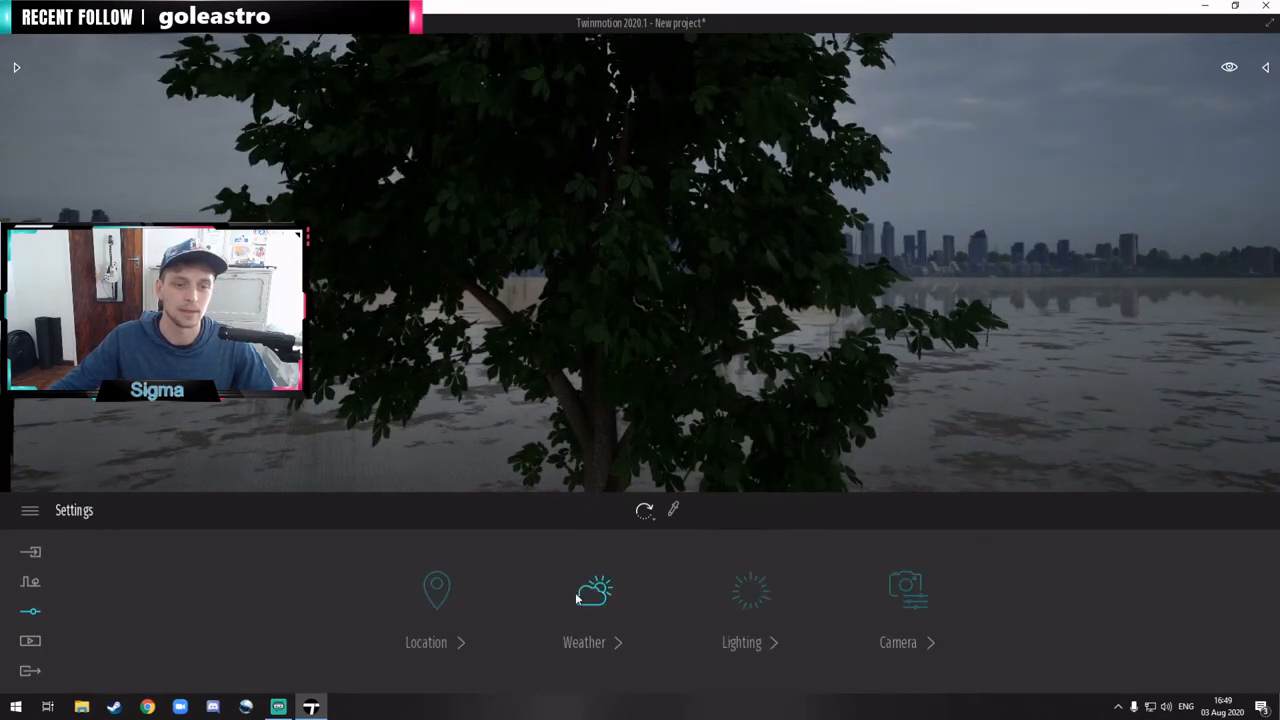
pyautogui.click(591, 605)
pyautogui.click(1200, 605)
pyautogui.moveTo(371, 632); pyautogui.dragTo(395, 518)
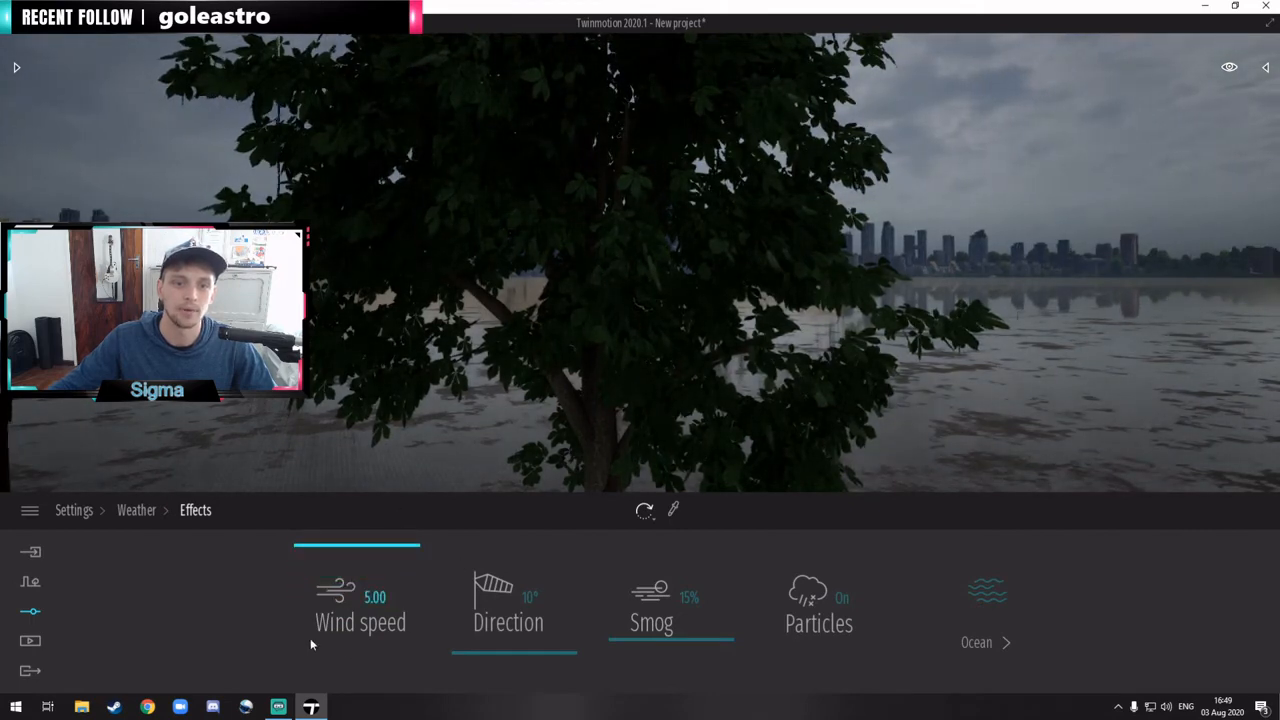
pyautogui.moveTo(380, 566); pyautogui.dragTo(397, 714)
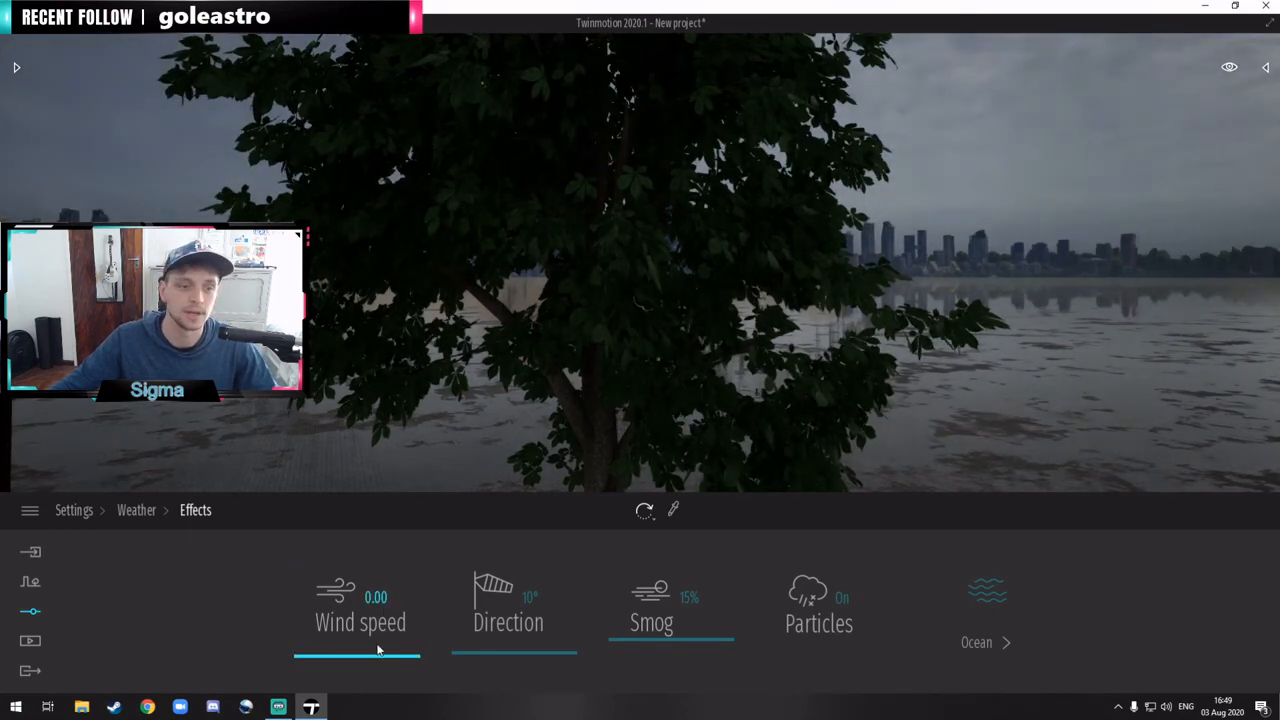
pyautogui.moveTo(377, 654); pyautogui.dragTo(376, 624)
# Step: Set the wind direction to 0° and the smog to 0% in the weather effects
pyautogui.moveTo(535, 652)
pyautogui.mouseDown()
pyautogui.moveTo(533, 537)
pyautogui.moveTo(551, 569)
pyautogui.moveTo(551, 660)
pyautogui.mouseUp()
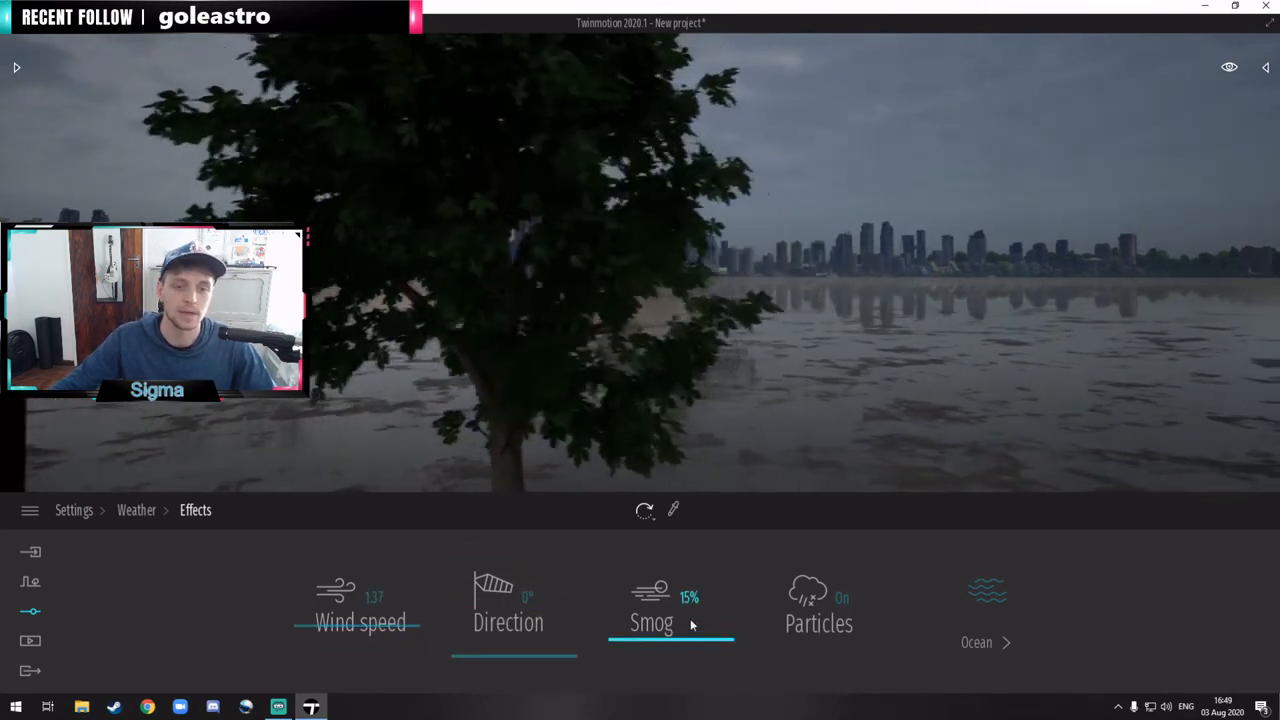
pyautogui.moveTo(664, 633); pyautogui.dragTo(674, 694)
# Step: Delete the Horse Chestnut tree from the scene
pyautogui.click(573, 296)
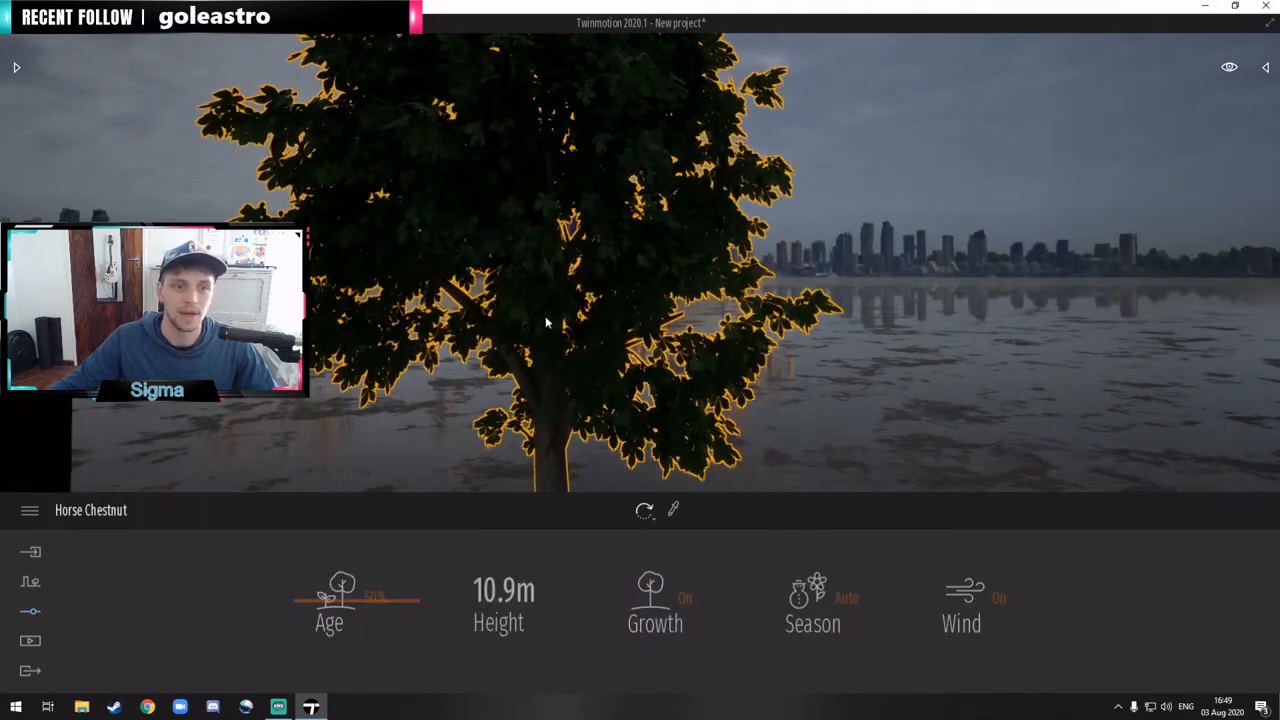
pyautogui.press('Delete')
# Step: Switch the particles off in the weather effects and turn them back on
pyautogui.click(31, 612)
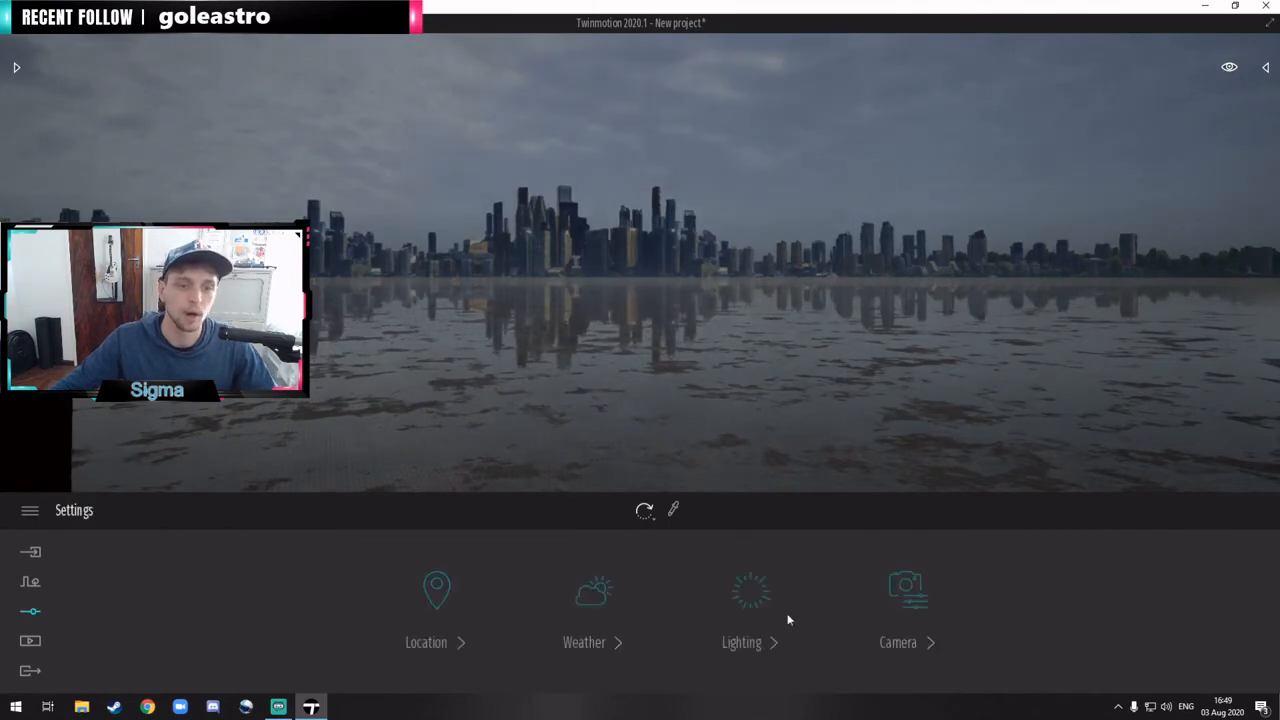
pyautogui.click(593, 600)
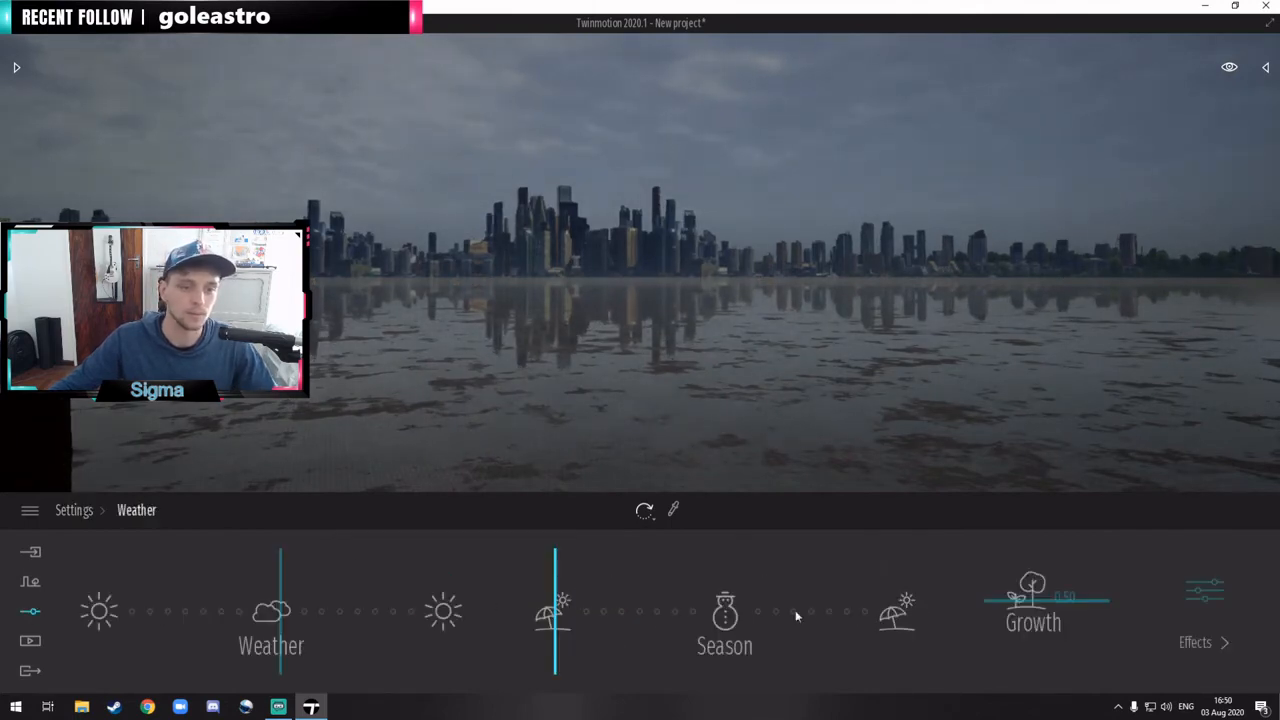
pyautogui.click(1218, 592)
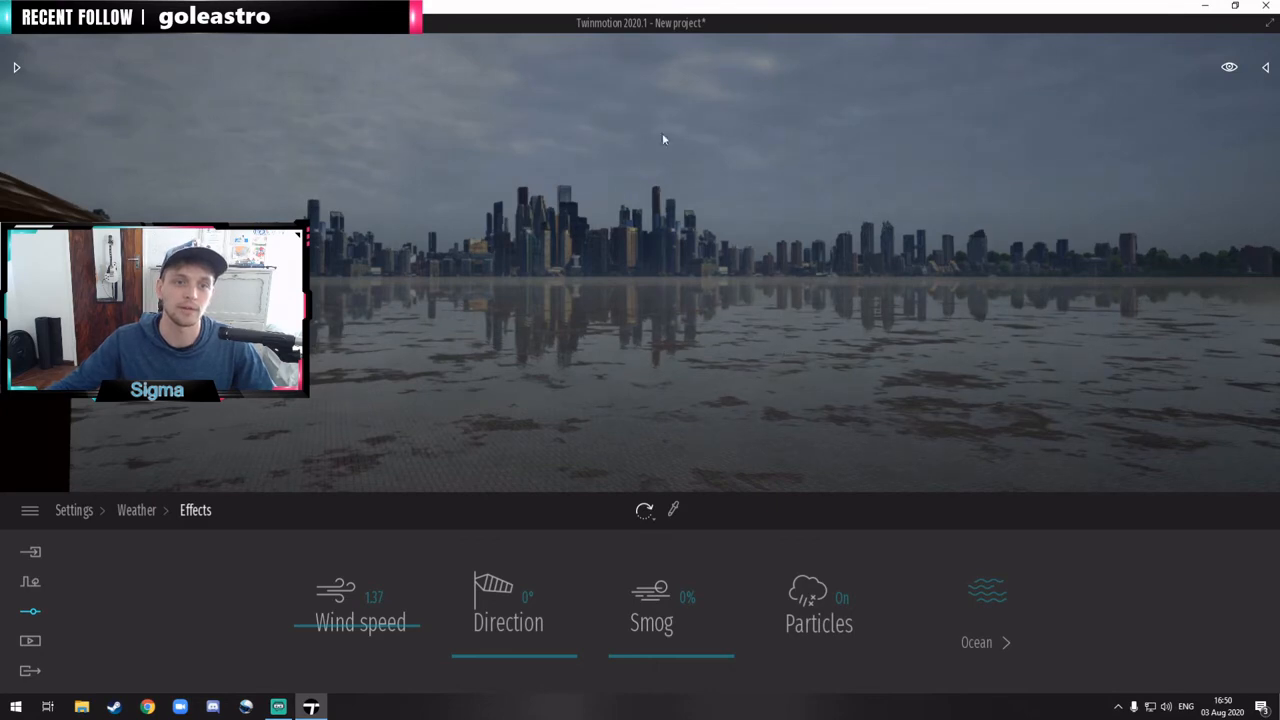
pyautogui.click(818, 601)
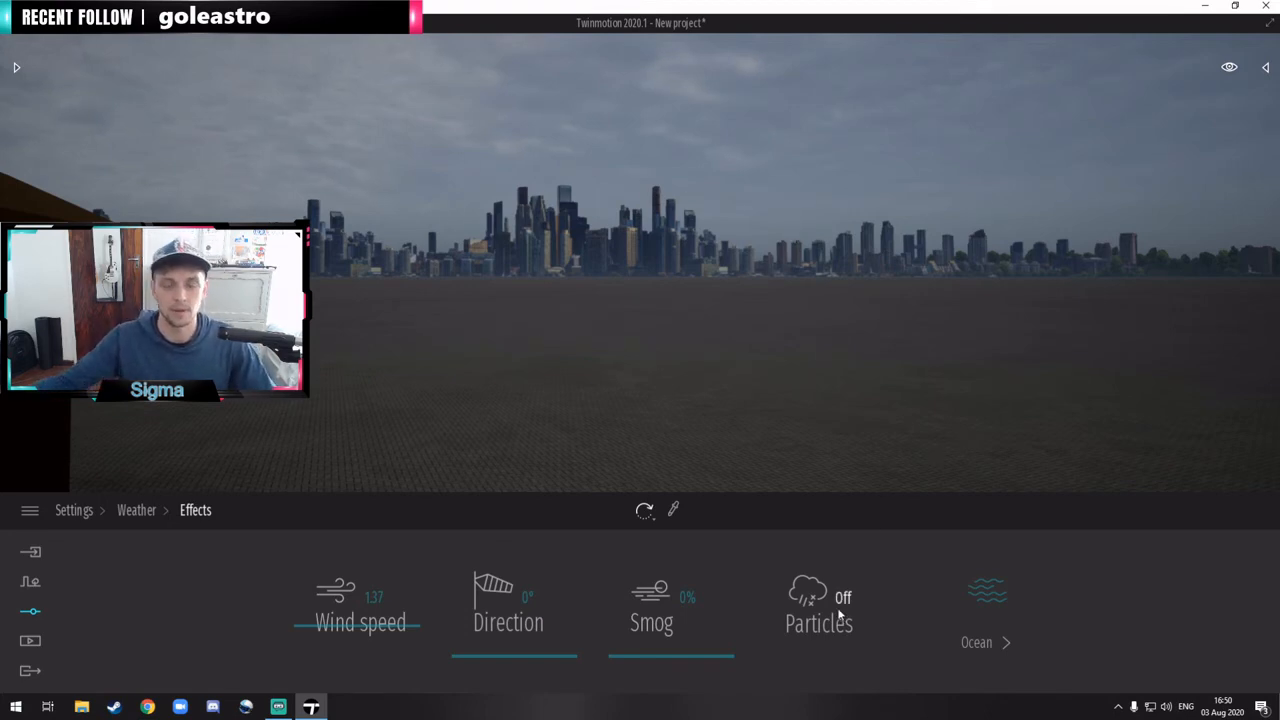
pyautogui.click(808, 625)
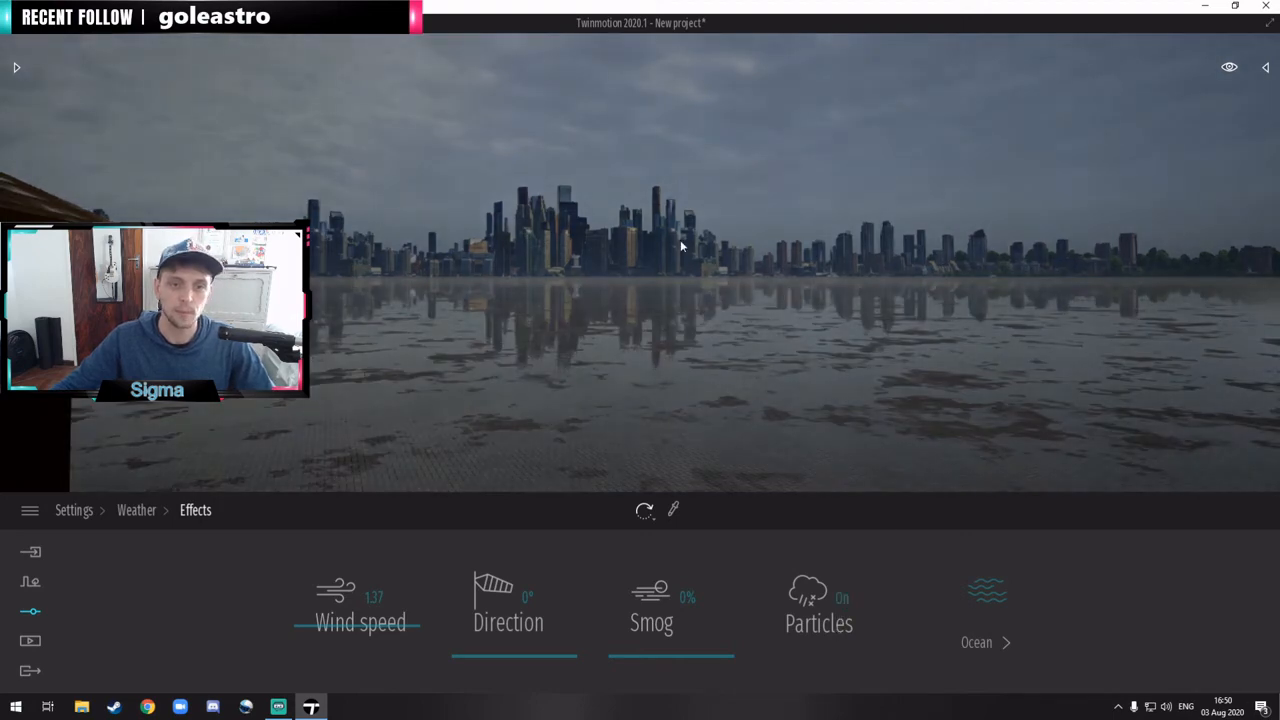
# Step: Enable the ocean in the weather effects and view the water around the scene
pyautogui.click(982, 600)
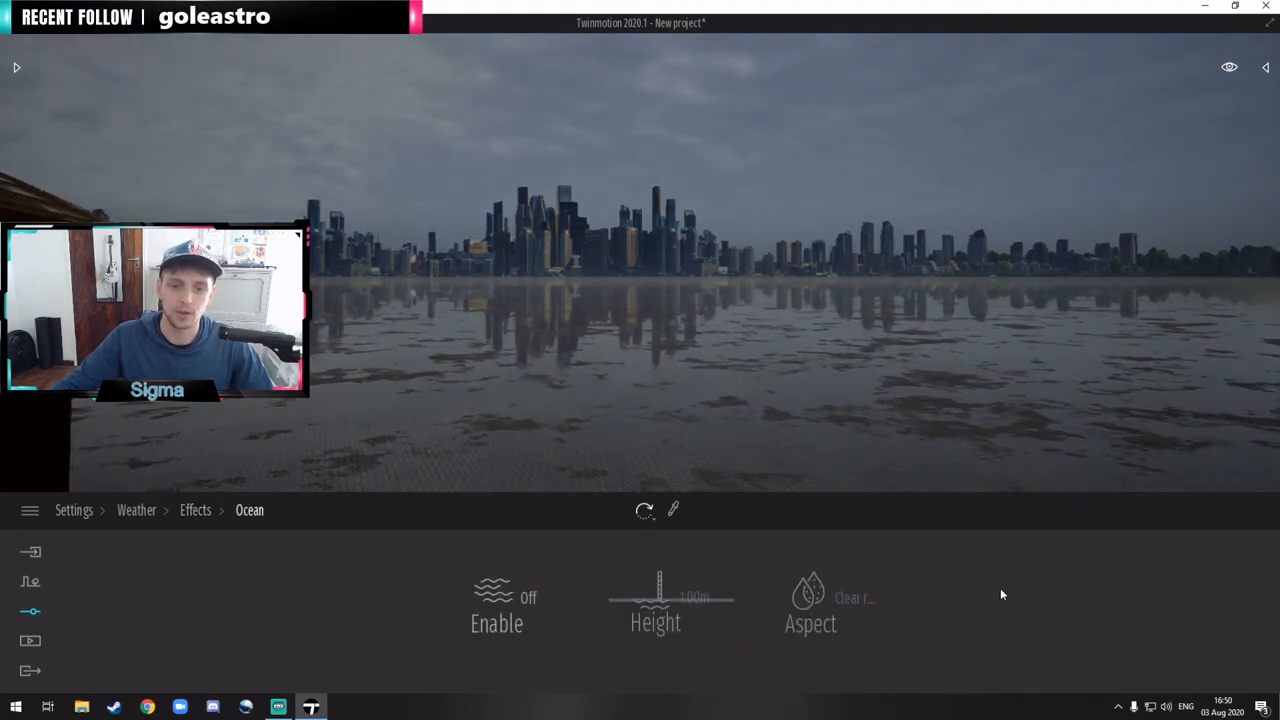
pyautogui.click(495, 596)
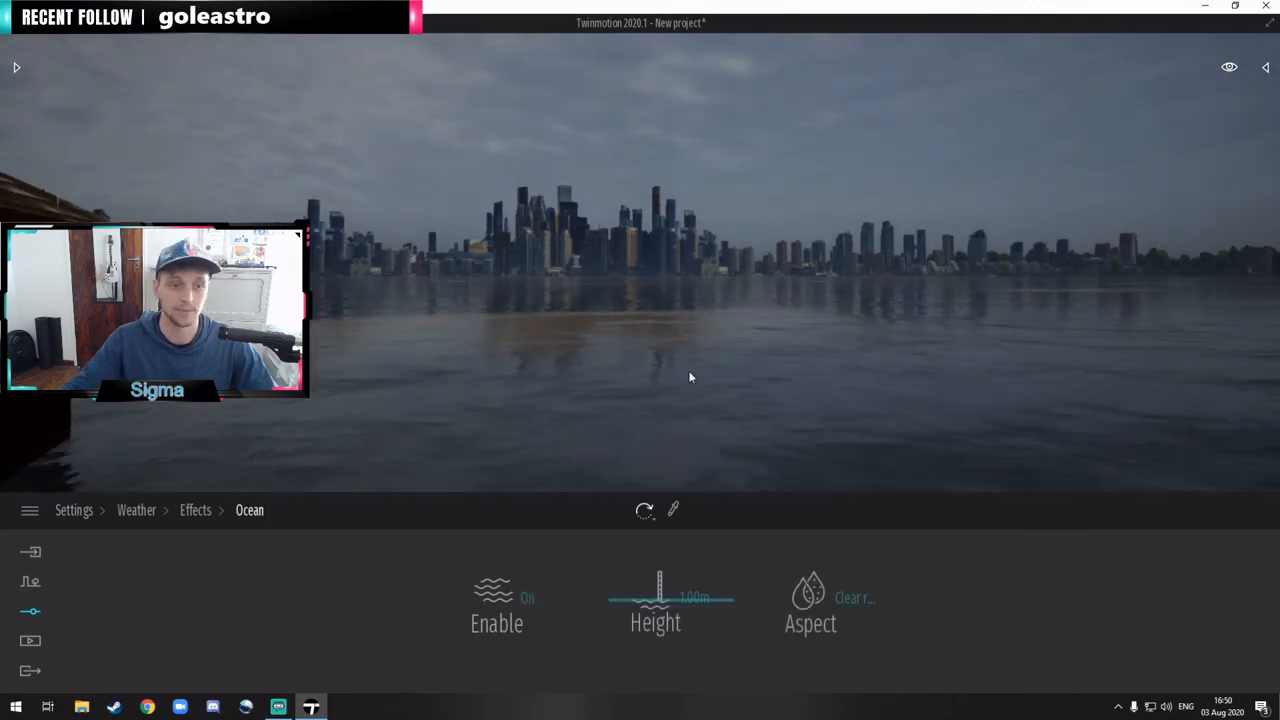
pyautogui.moveTo(688, 371); pyautogui.dragTo(709, 386, button='right')
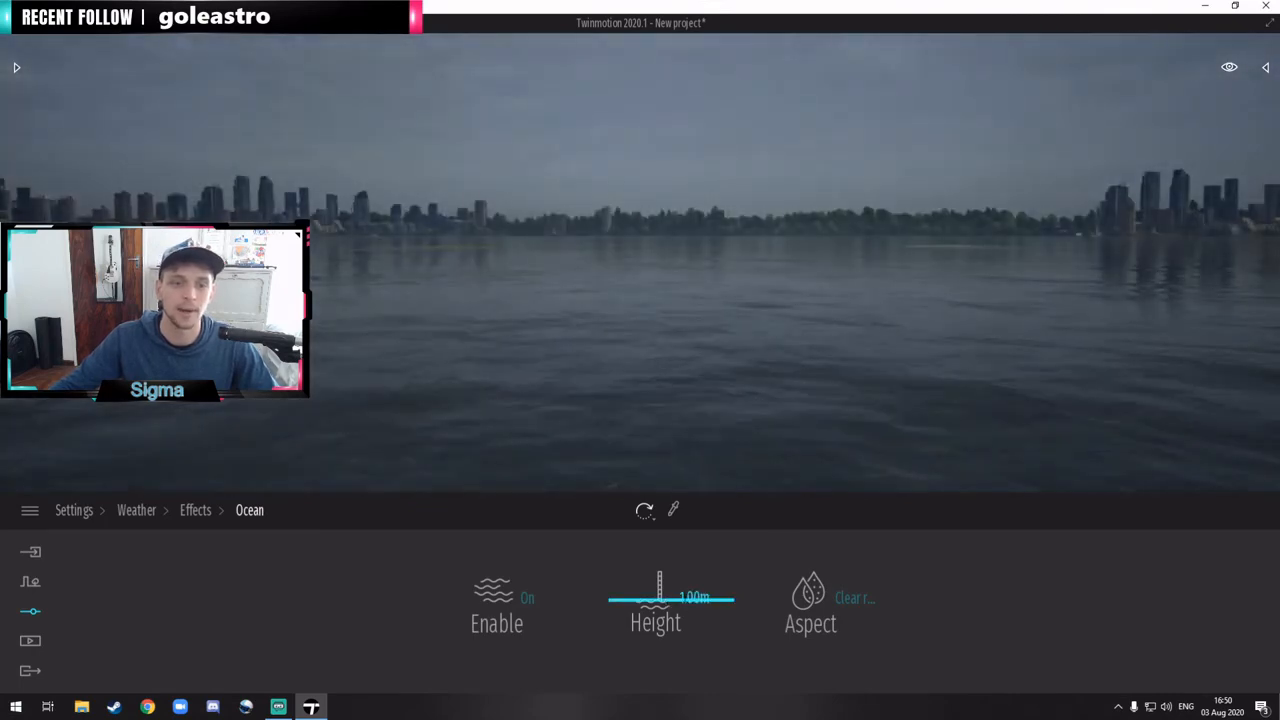
# Step: Adjust the ocean's height, trying 1.90 m and -12.58 m before a final small correction
pyautogui.click(672, 592)
pyautogui.moveTo(672, 589)
pyautogui.mouseDown()
pyautogui.moveTo(671, 612)
pyautogui.moveTo(671, 594)
pyautogui.mouseUp()
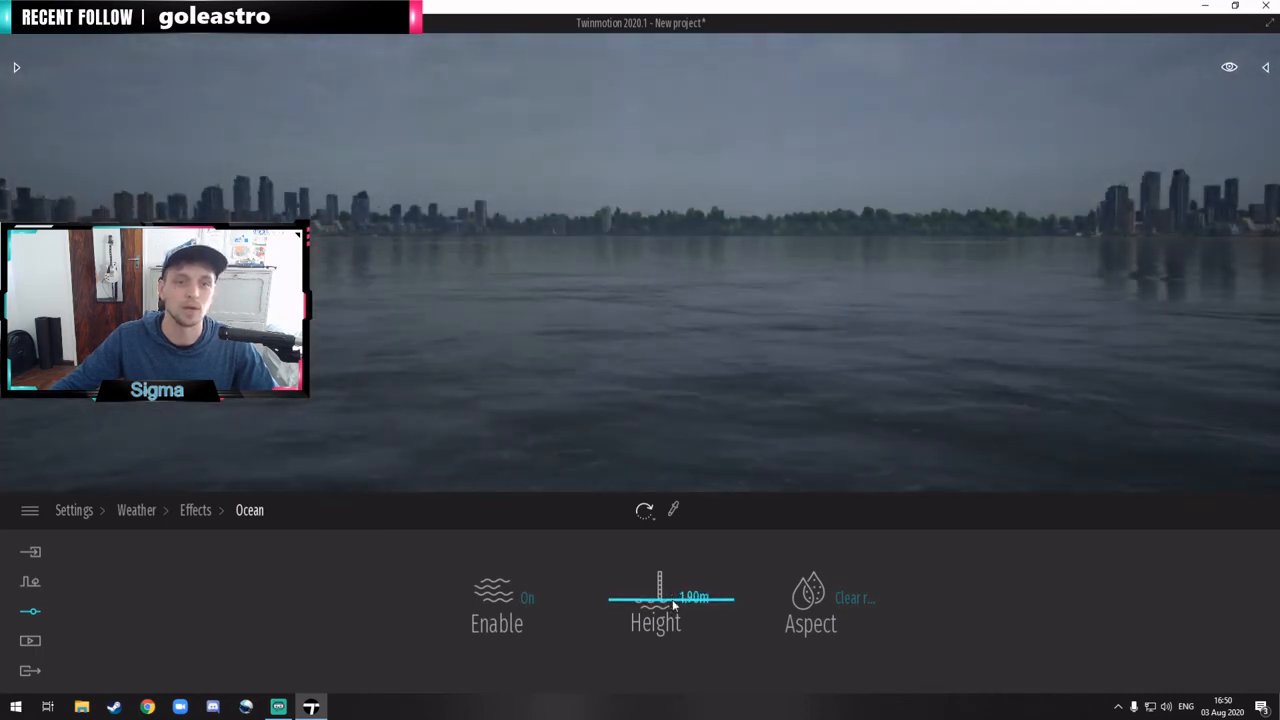
pyautogui.moveTo(773, 383); pyautogui.dragTo(815, 400, button='right')
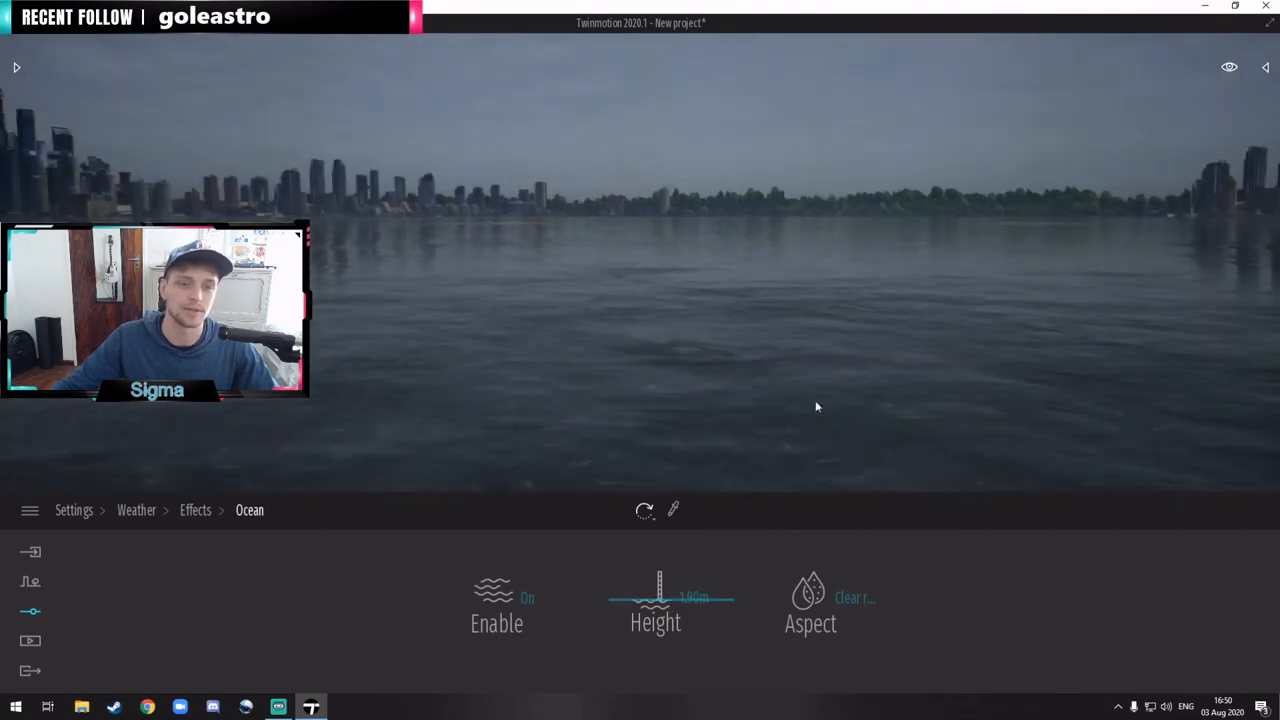
pyautogui.click(665, 607)
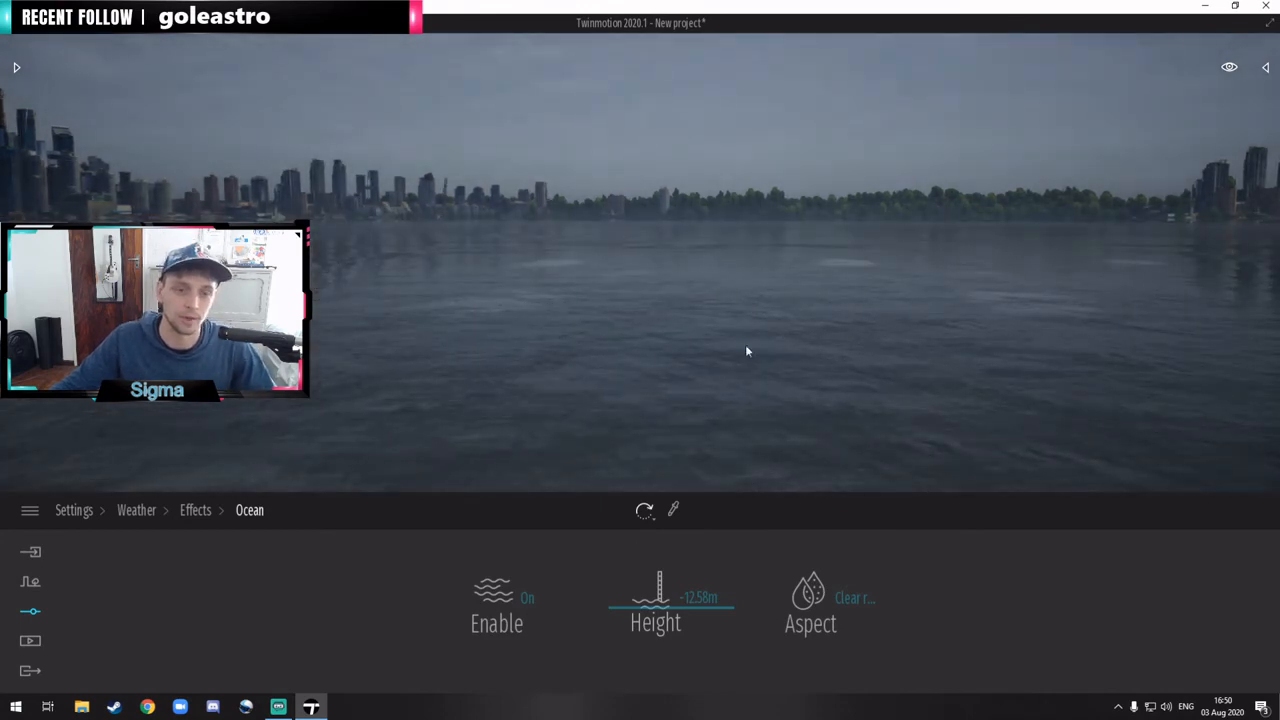
pyautogui.moveTo(683, 606); pyautogui.dragTo(685, 605)
# Step: Review the location settings and the weather effects, looking around at the background skyline across the water
pyautogui.click(195, 510)
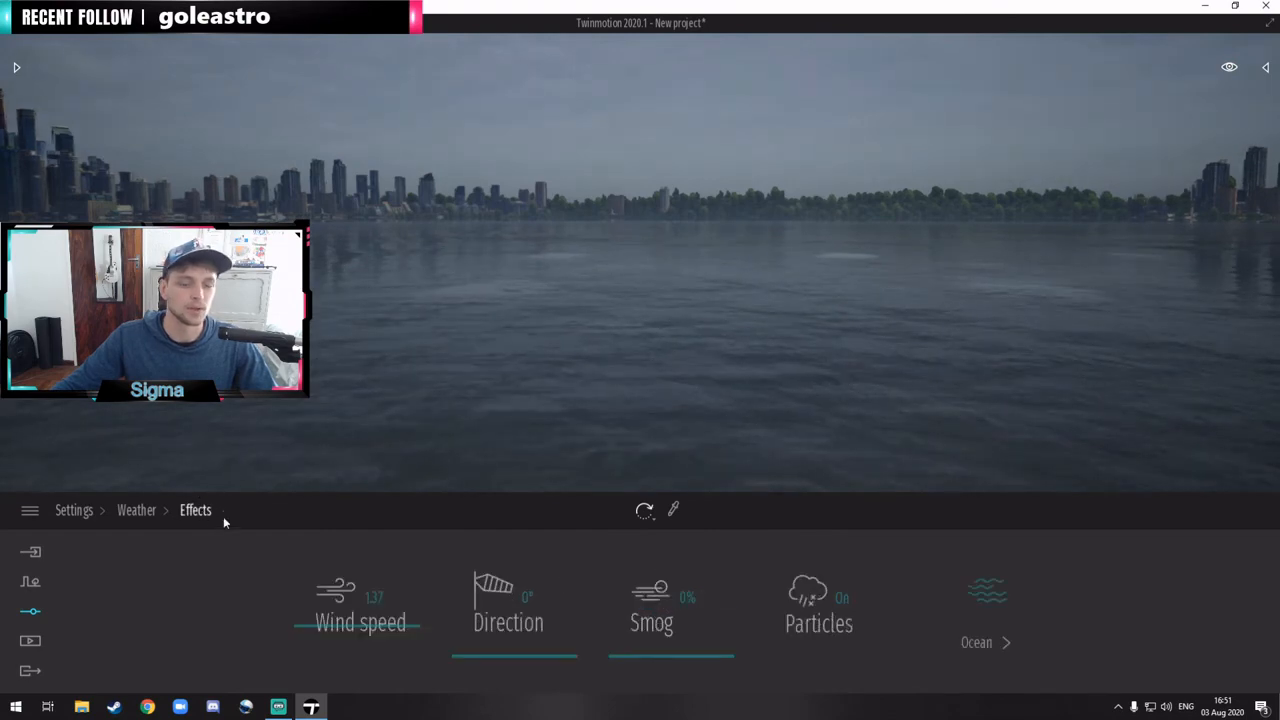
pyautogui.click(75, 512)
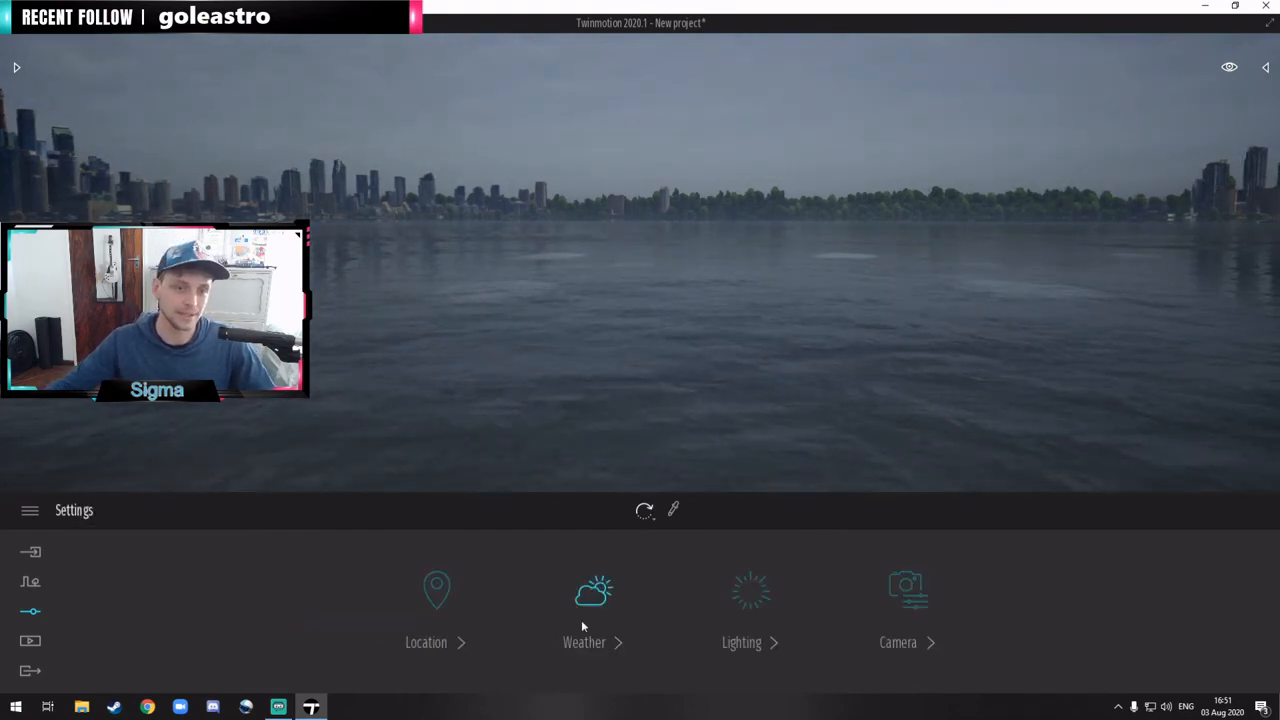
pyautogui.click(434, 598)
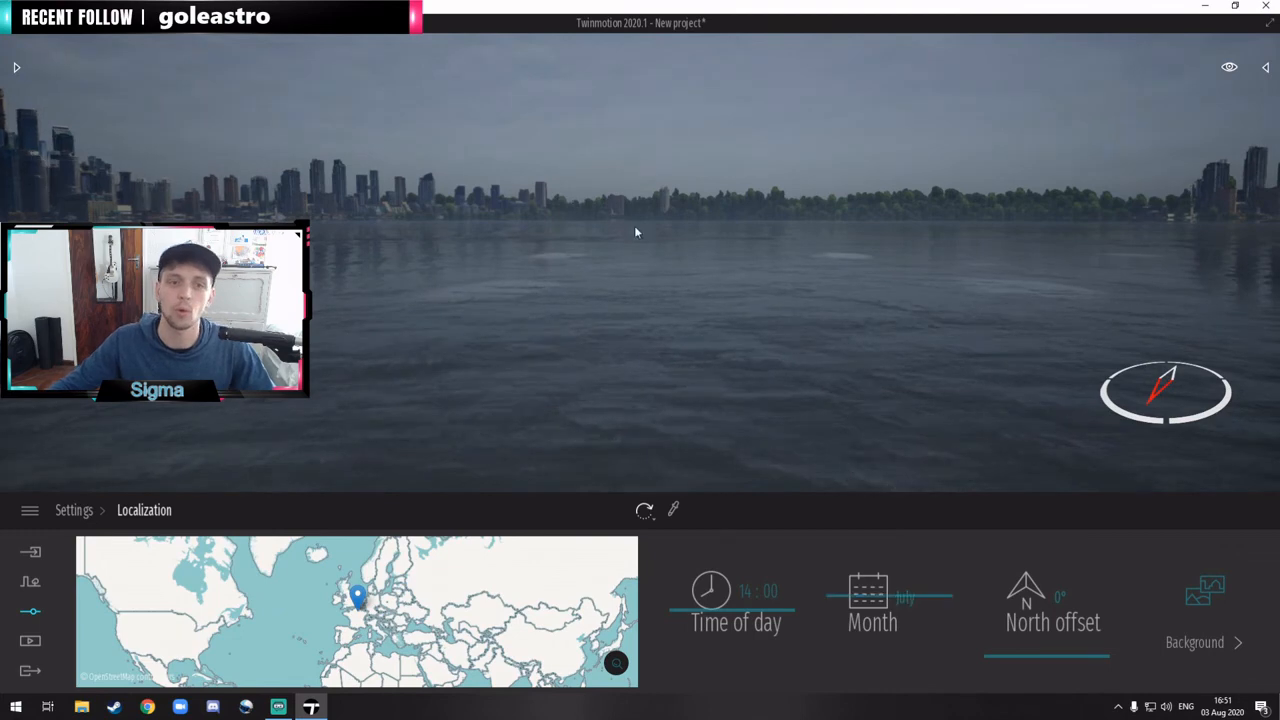
pyautogui.moveTo(637, 231); pyautogui.dragTo(500, 215, button='right')
pyautogui.moveTo(799, 311); pyautogui.dragTo(779, 308, button='right')
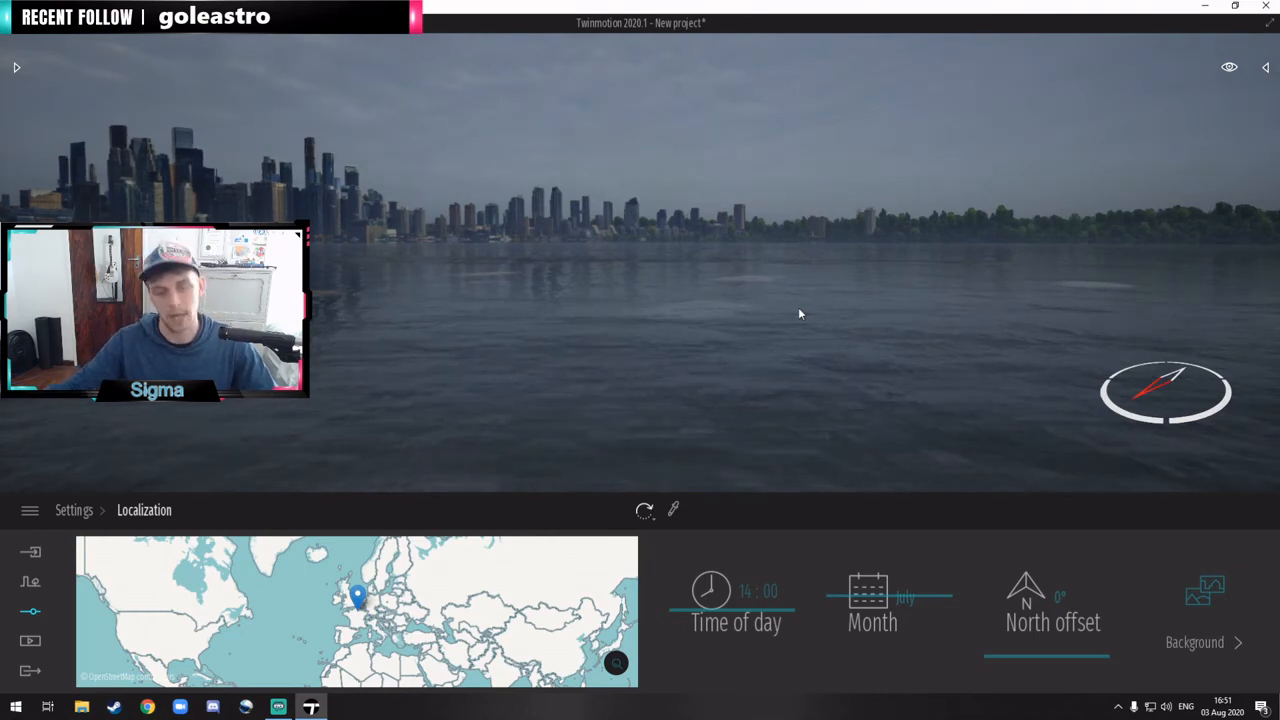
pyautogui.click(74, 510)
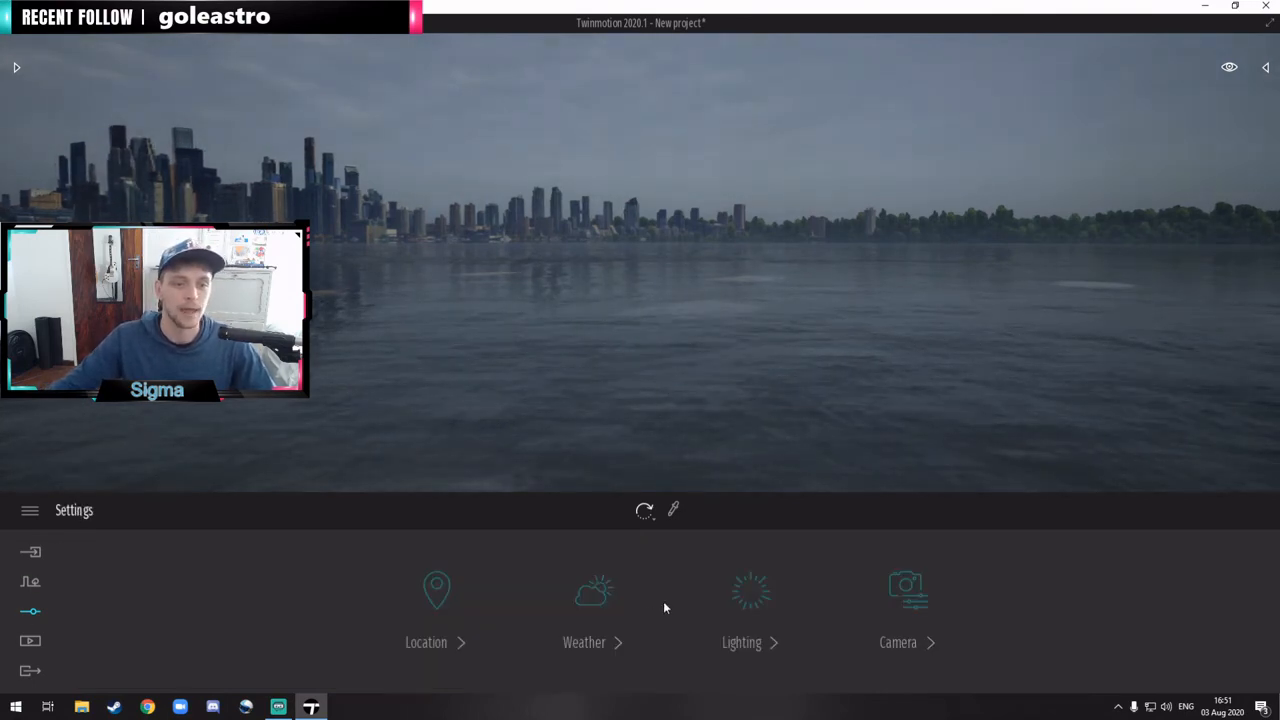
pyautogui.click(595, 600)
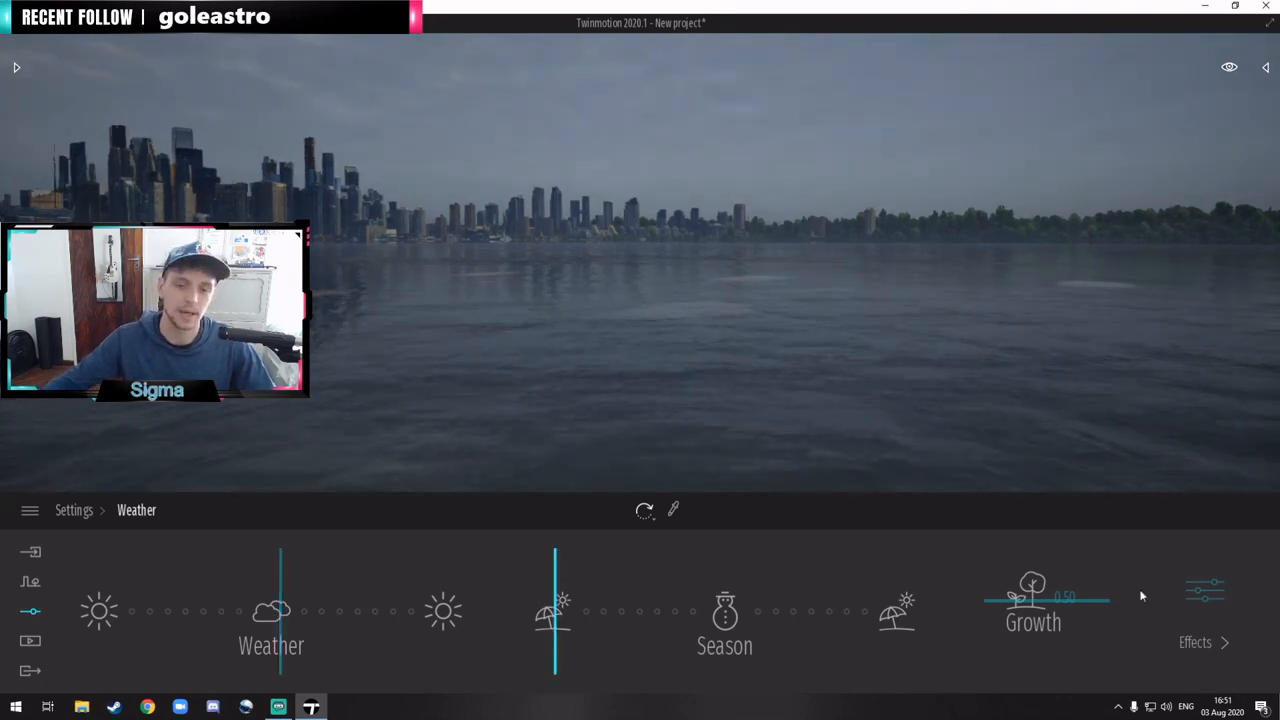
pyautogui.click(1203, 598)
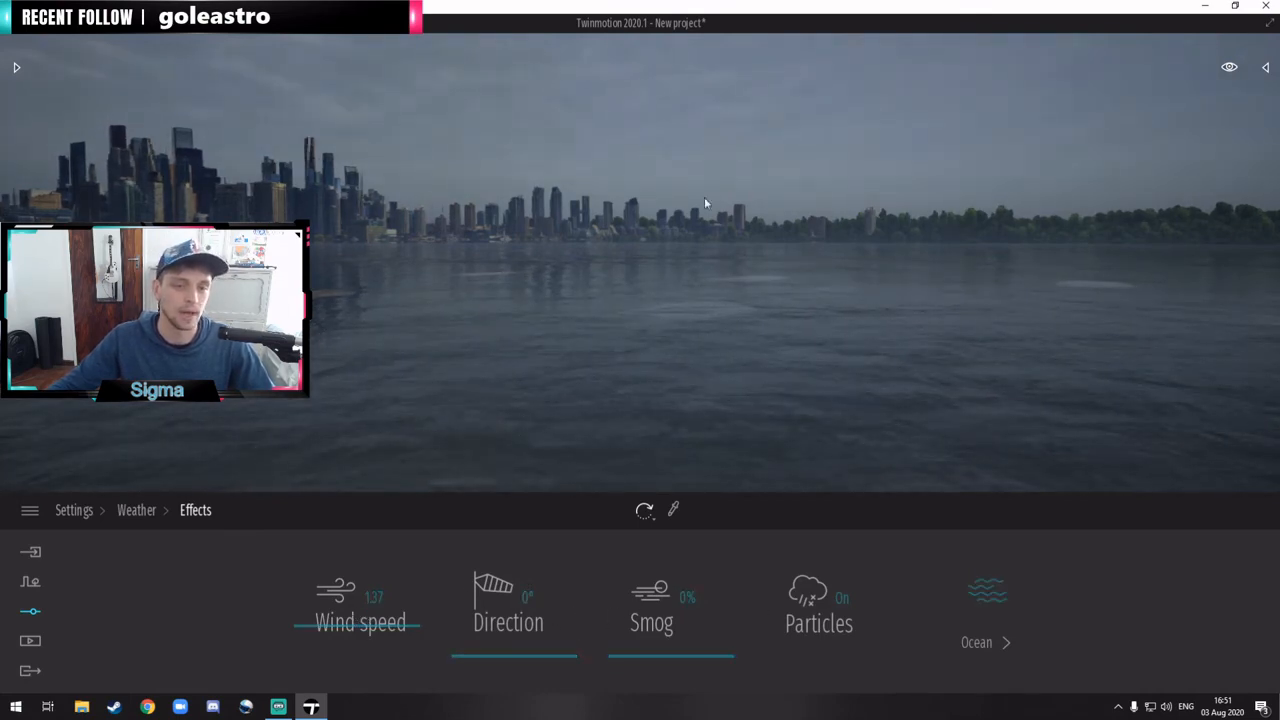
pyautogui.moveTo(794, 173); pyautogui.dragTo(266, 456, button='right')
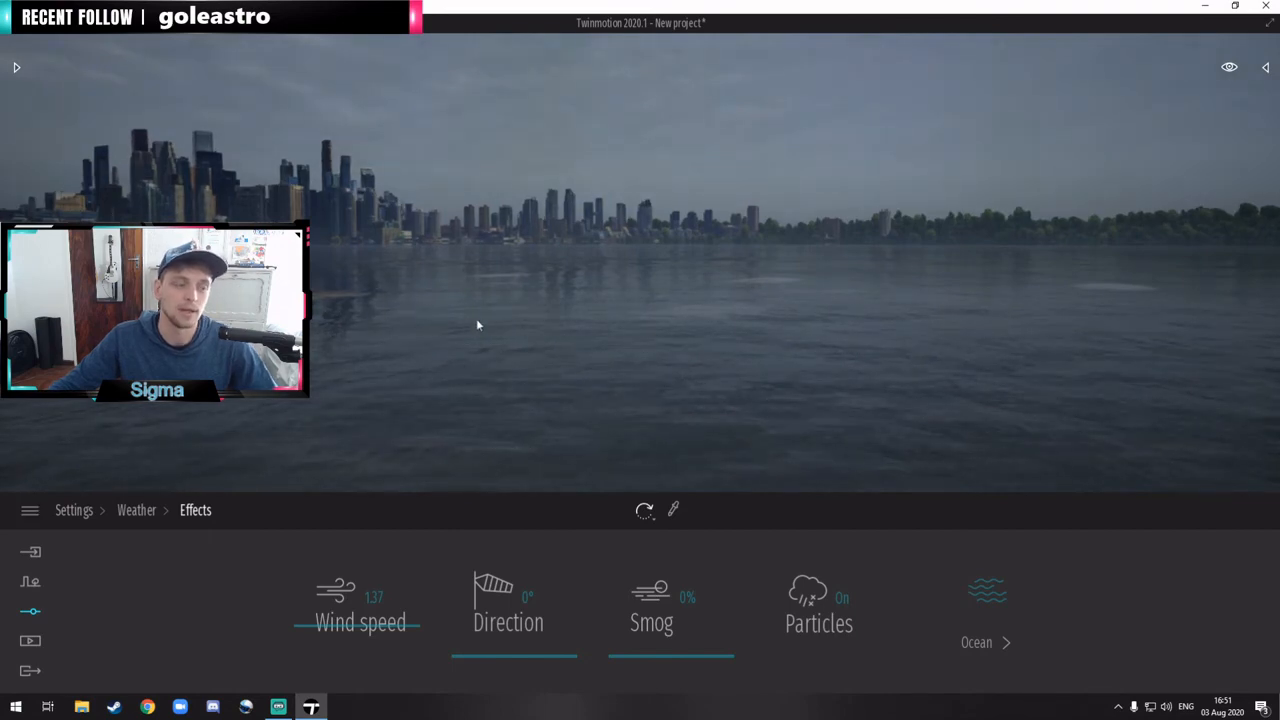
# Step: Review the quality presets in the preferences and close them without changing anything
pyautogui.click(41, 506)
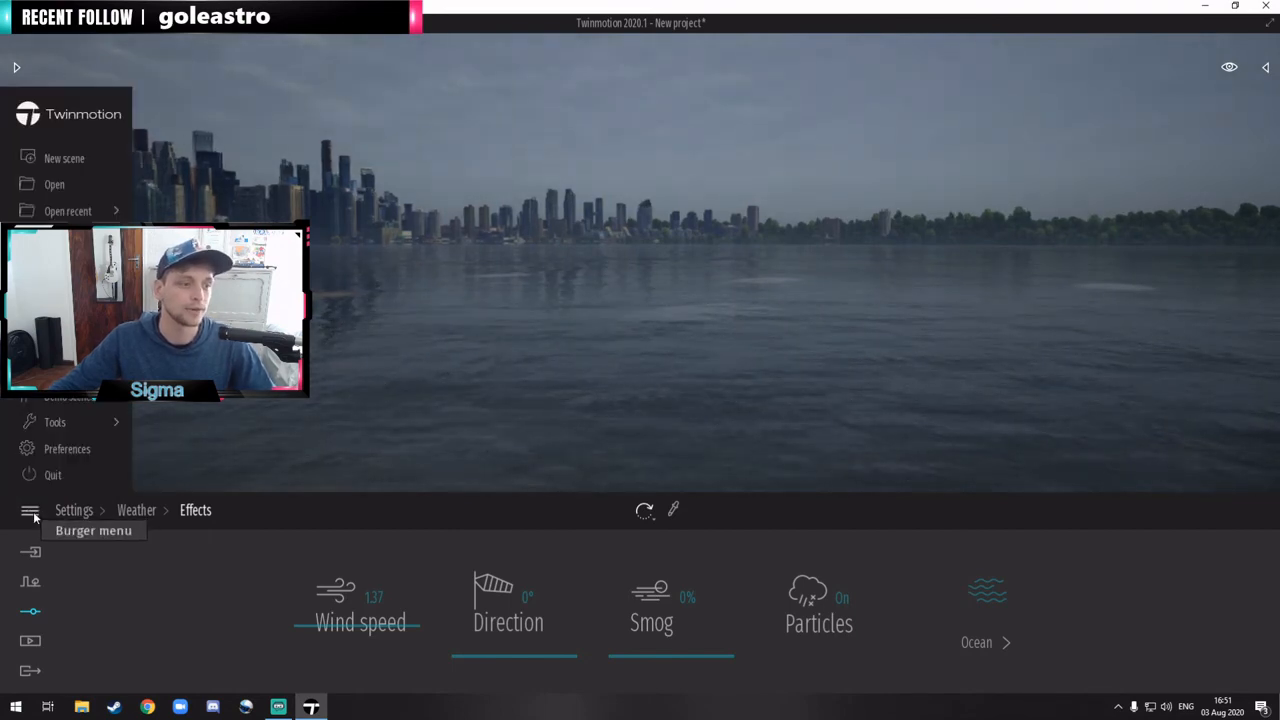
pyautogui.click(75, 456)
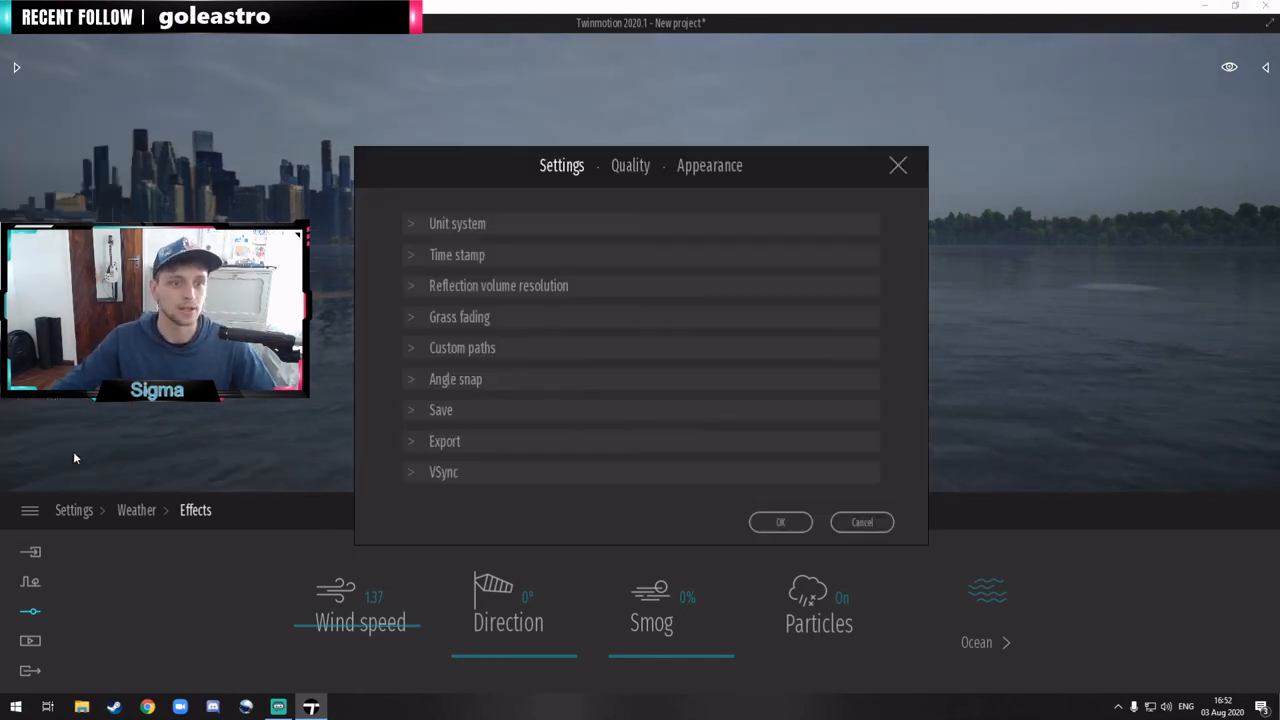
pyautogui.click(630, 166)
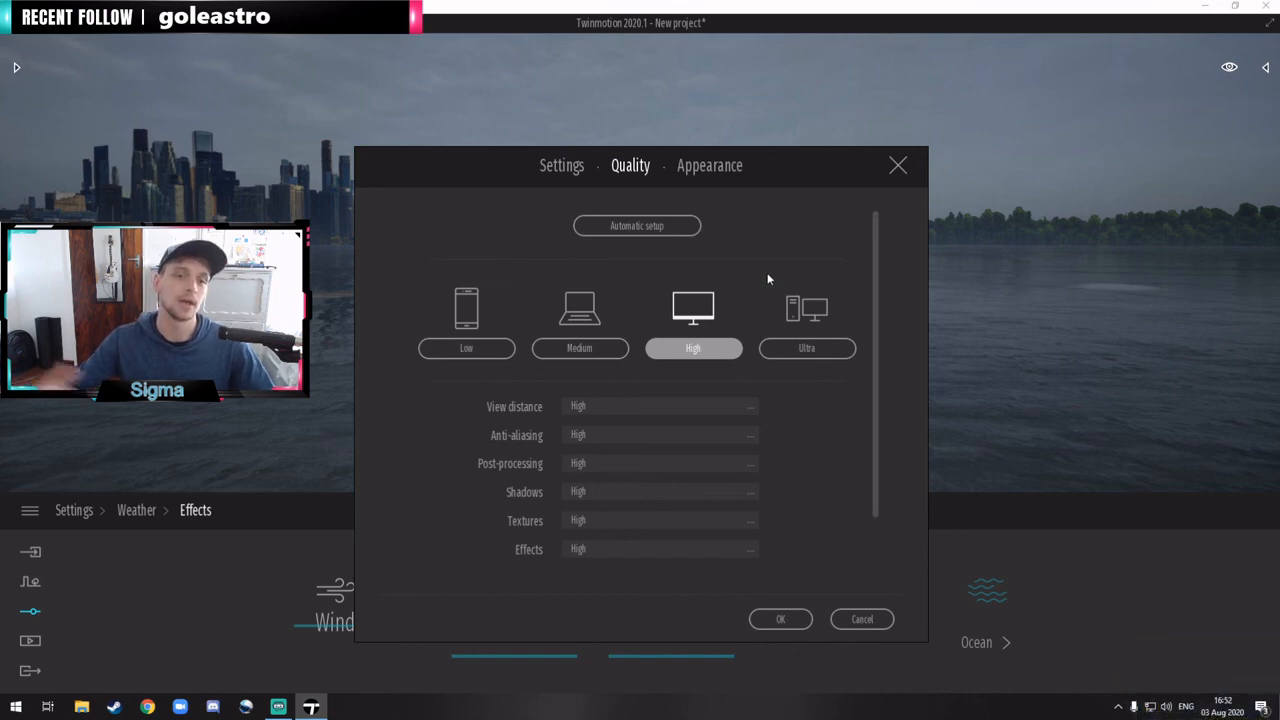
pyautogui.click(898, 166)
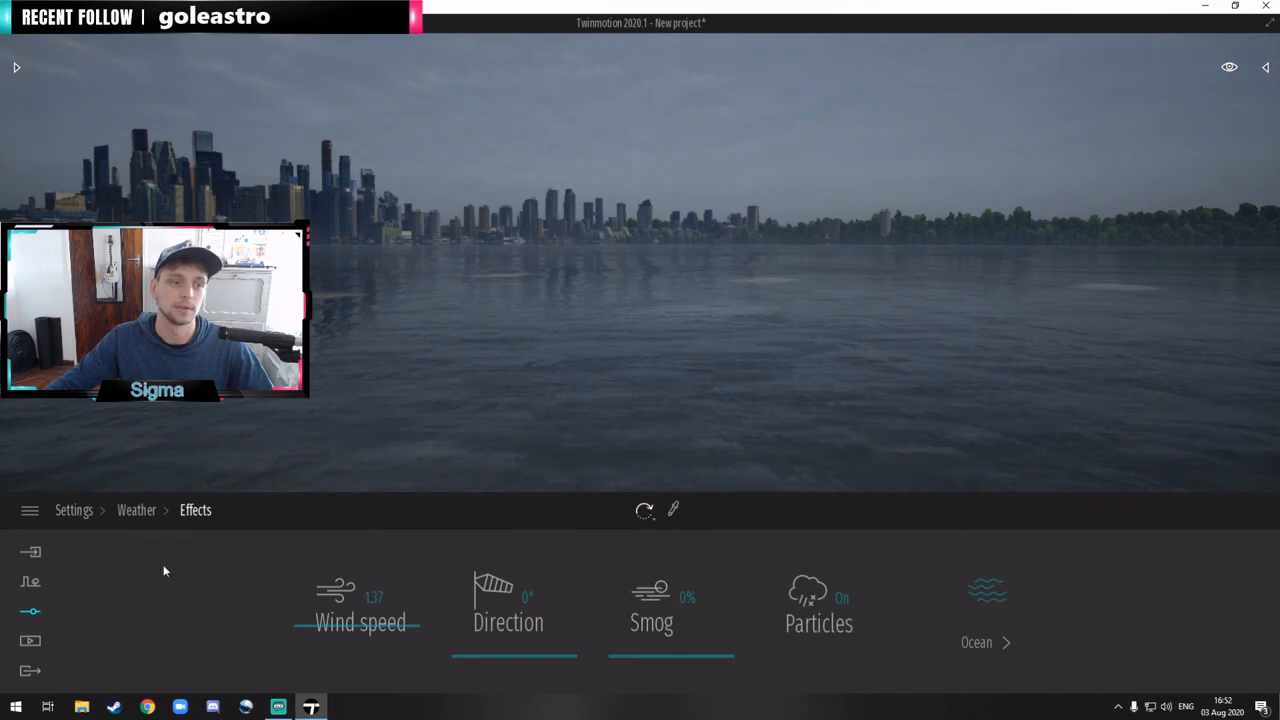